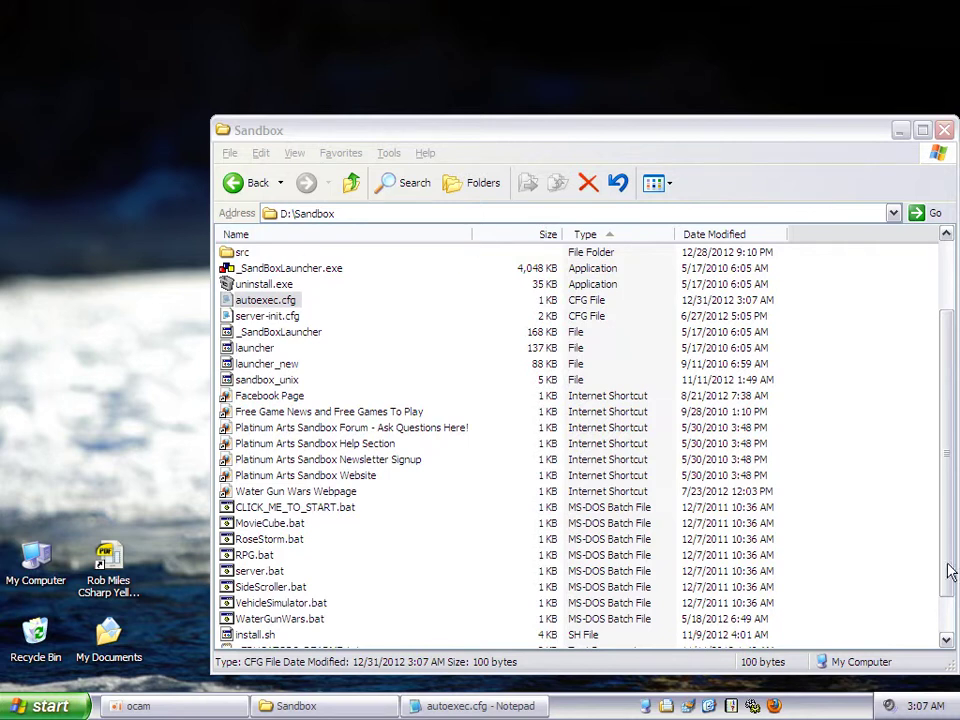
Open default_map_settings.cfg from the Sandbox data folder, look through it down to the texture package entries, and close it
{"action": "left_click_drag", "start_coordinate": [951, 499], "coordinate": [945, 326]}
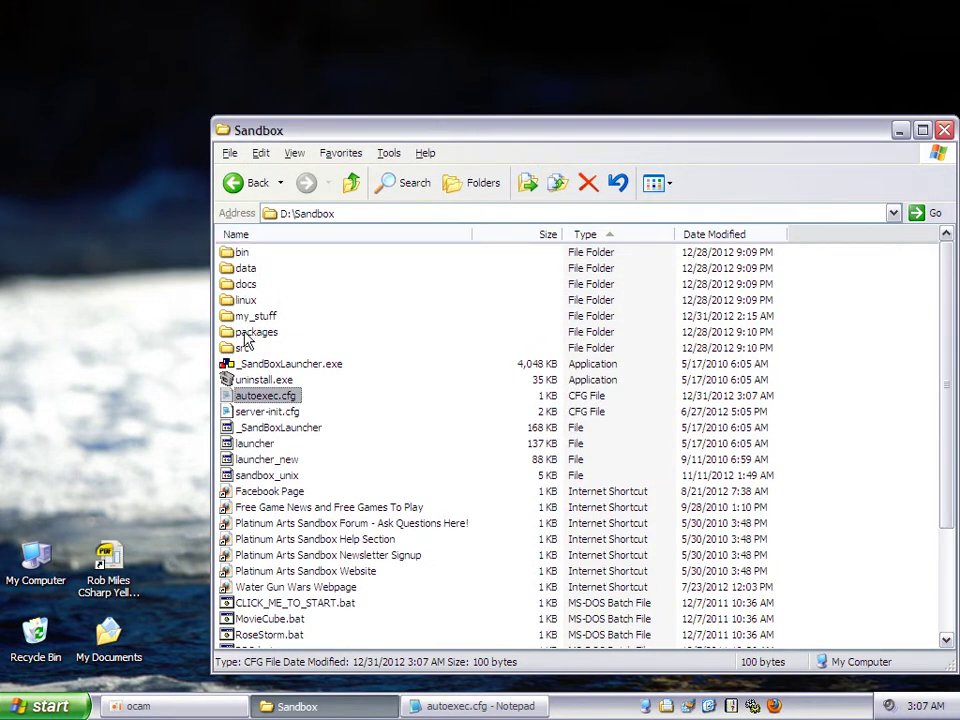
{"action": "double_click", "coordinate": [244, 270]}
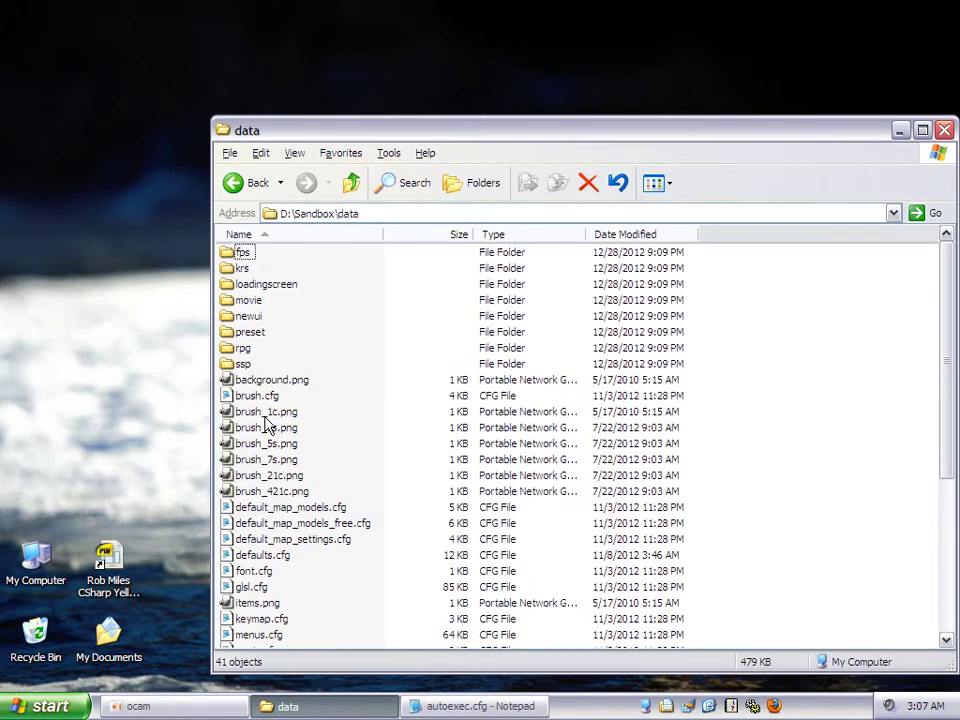
{"action": "double_click", "coordinate": [296, 541]}
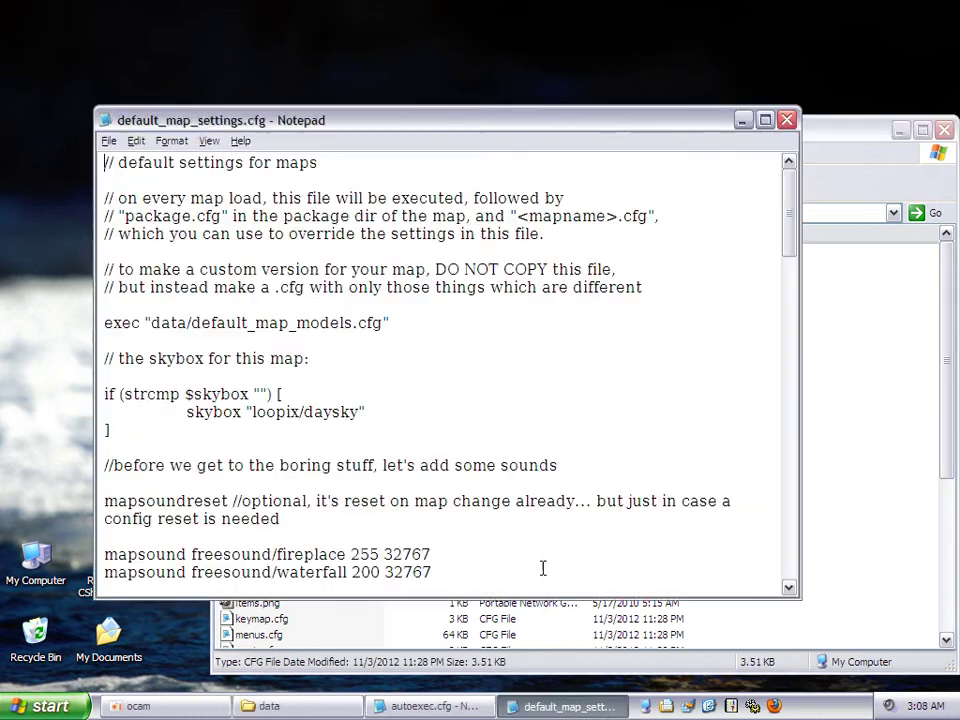
{"action": "left_click", "coordinate": [766, 122]}
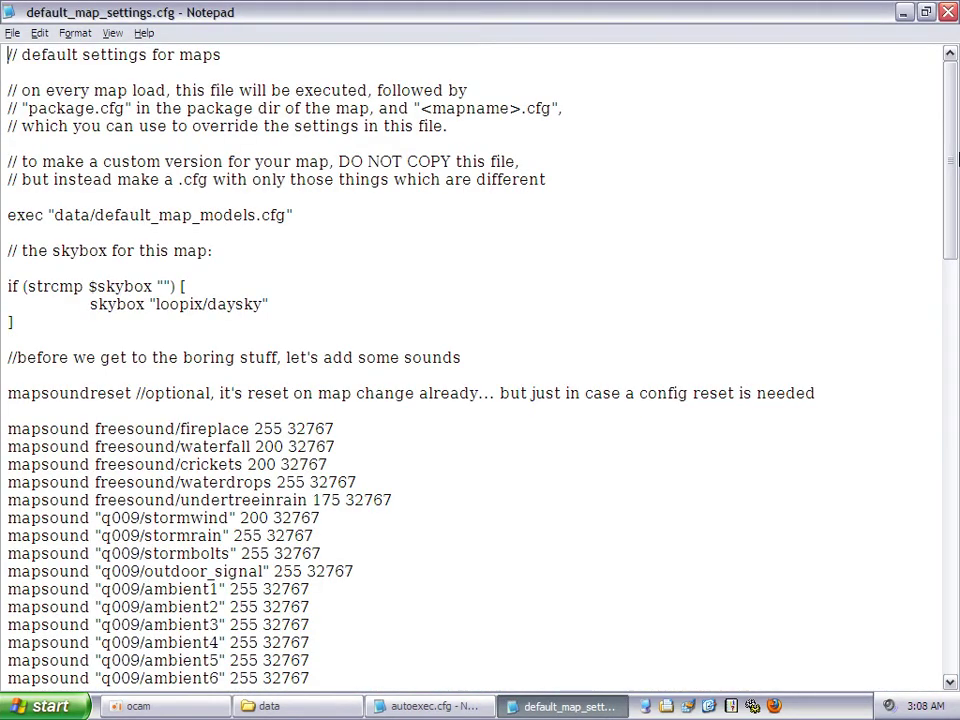
{"action": "left_click_drag", "start_coordinate": [950, 200], "coordinate": [957, 594]}
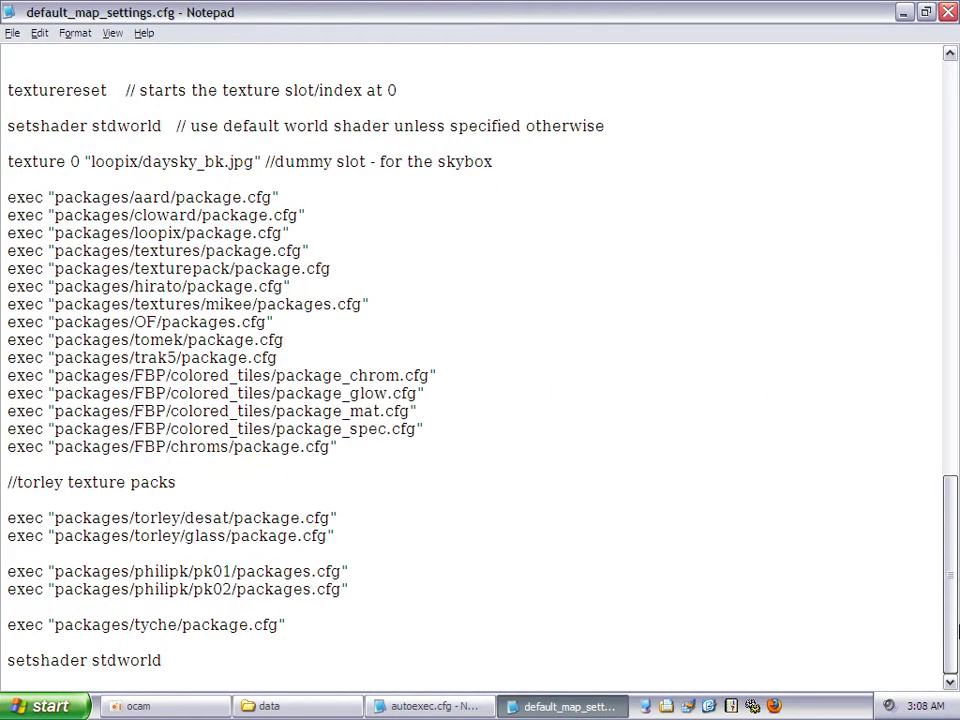
{"action": "left_click", "coordinate": [948, 12]}
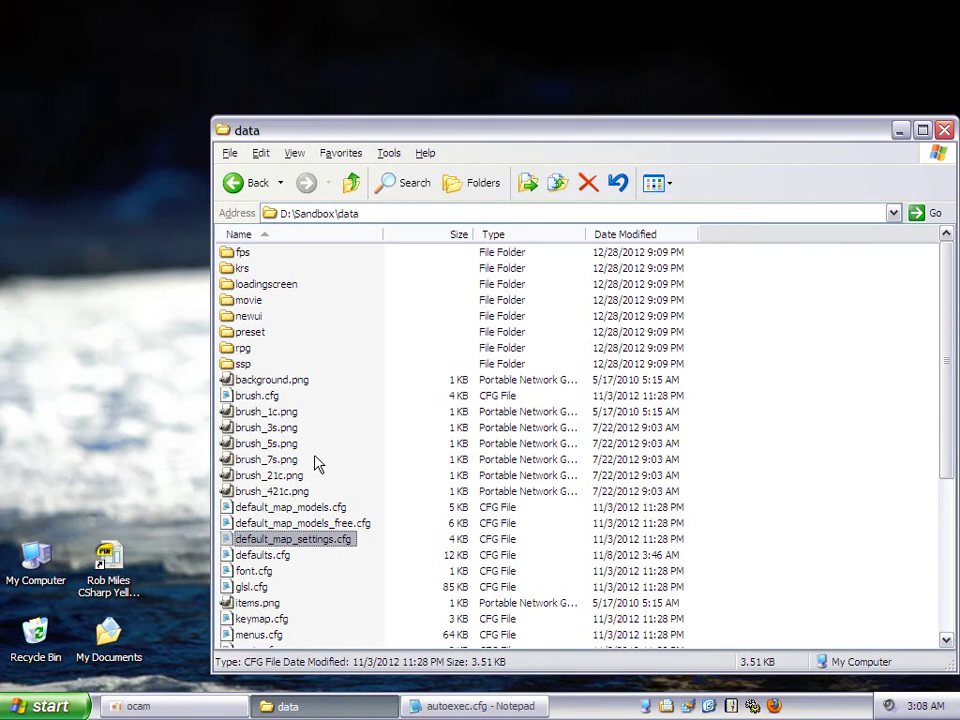
Open defaults.cfg in the data folder, look through its default settings and key binds, and close it
{"action": "double_click", "coordinate": [278, 555]}
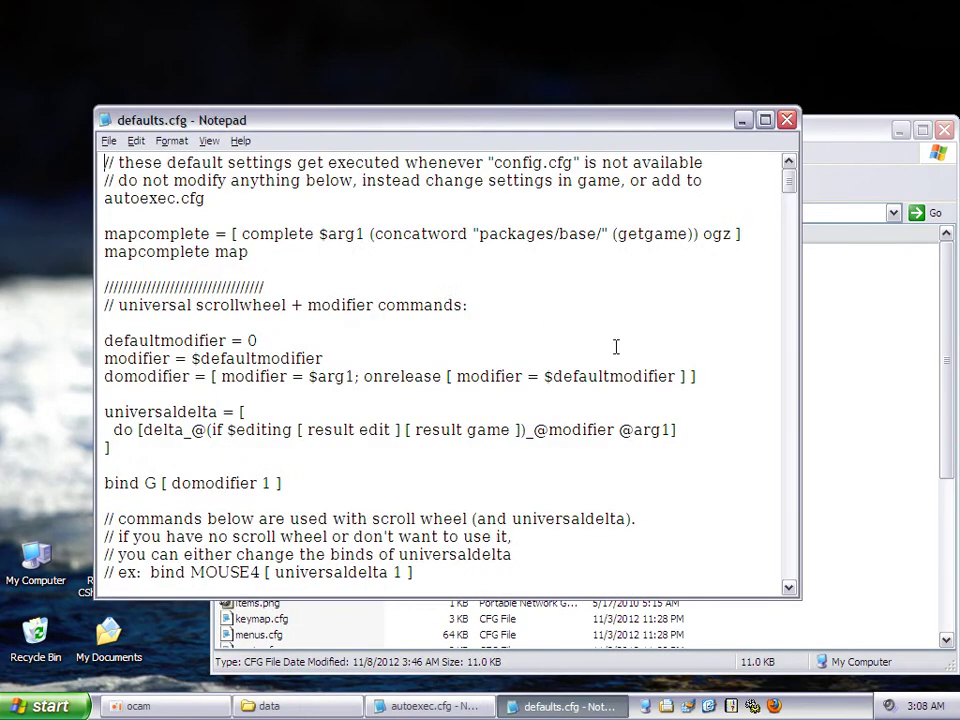
{"action": "left_click", "coordinate": [765, 121]}
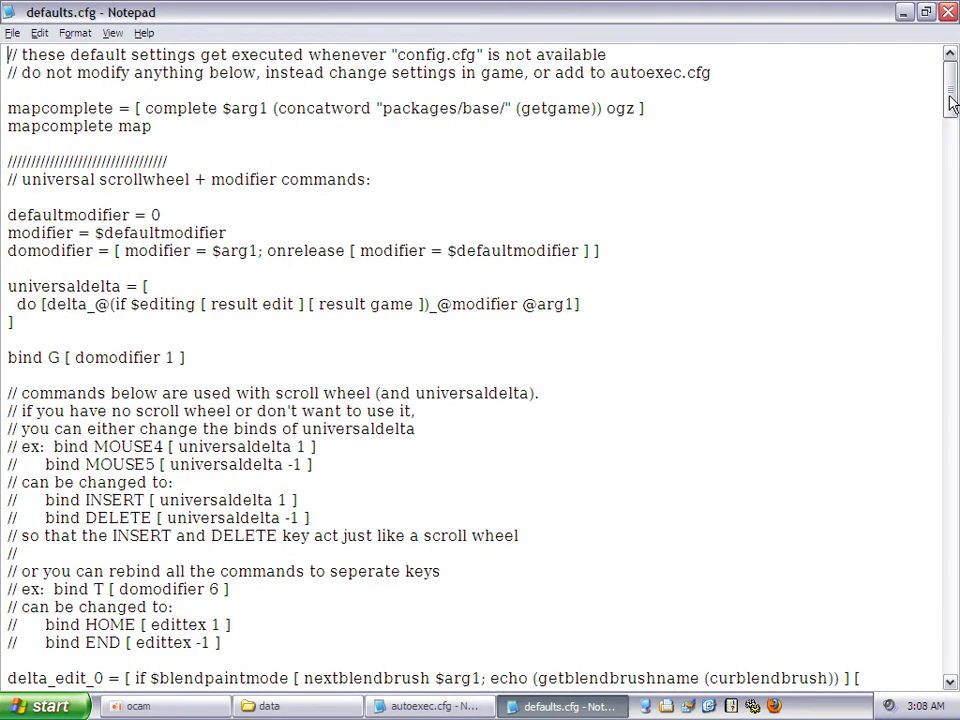
{"action": "left_click_drag", "start_coordinate": [950, 182], "coordinate": [853, 86]}
{"action": "left_click", "coordinate": [949, 11]}
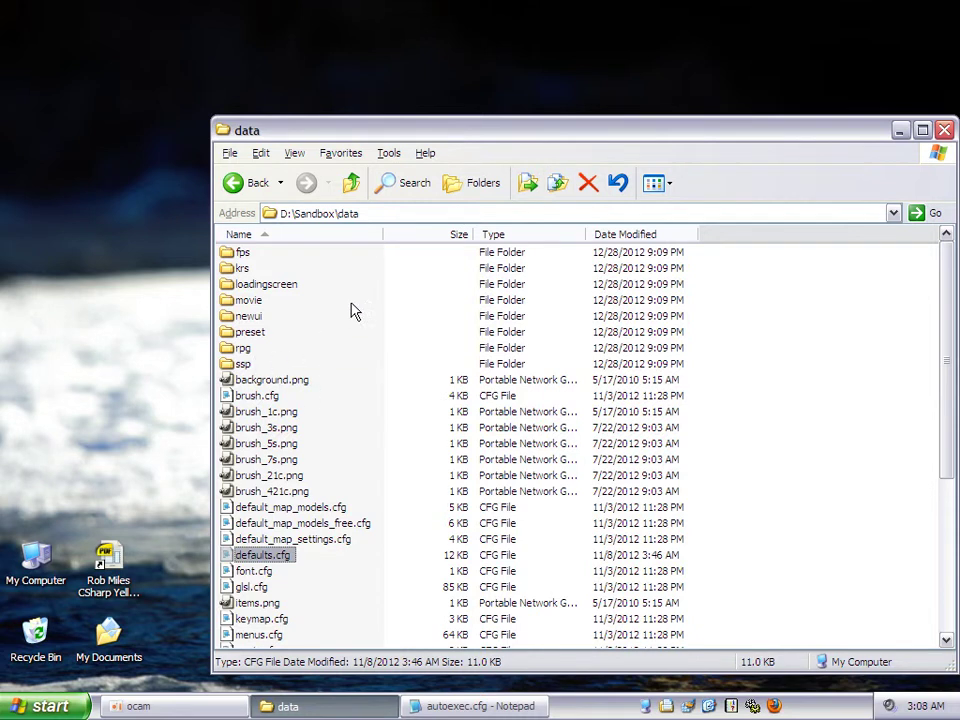
Go to the my_stuff folder under Sandbox, view the settings in init.cfg, and close the file
{"action": "left_click", "coordinate": [351, 183]}
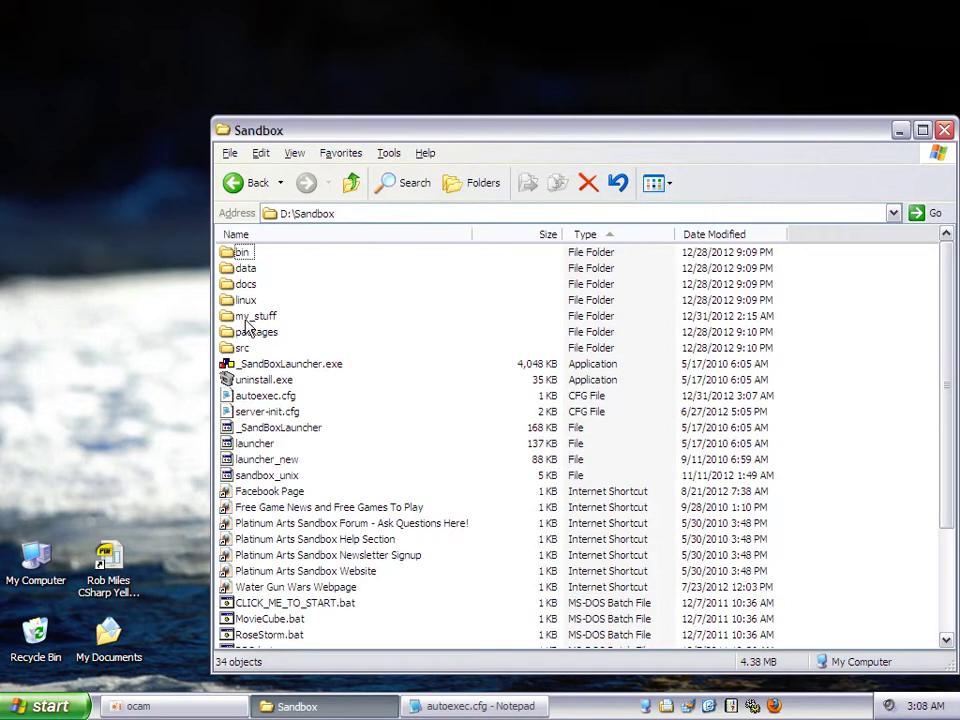
{"action": "double_click", "coordinate": [245, 318]}
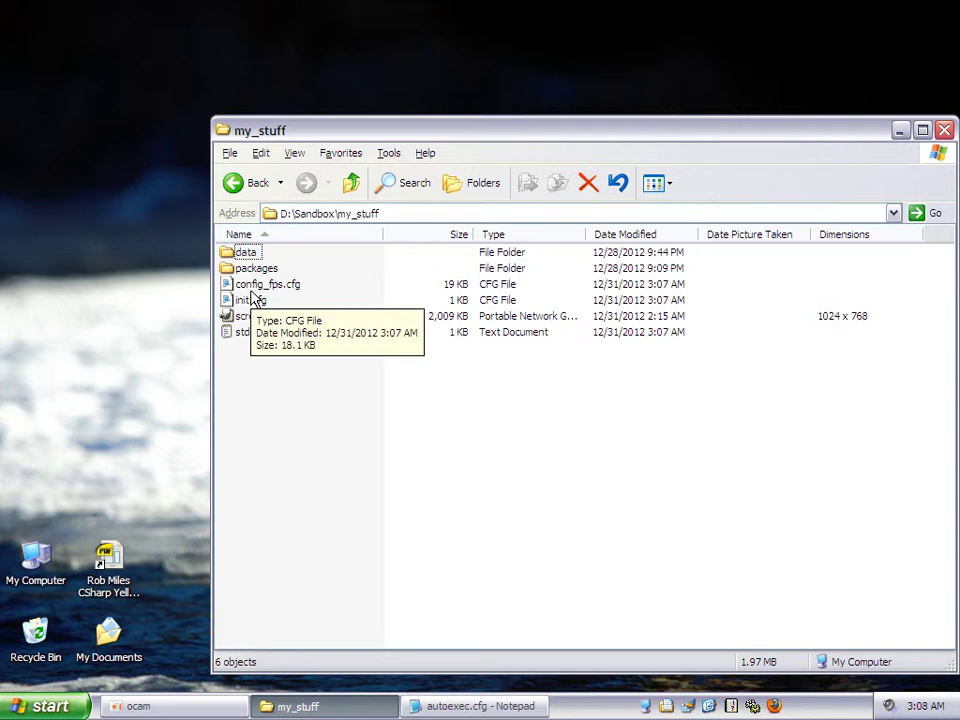
{"action": "left_click", "coordinate": [252, 300]}
{"action": "double_click", "coordinate": [252, 300]}
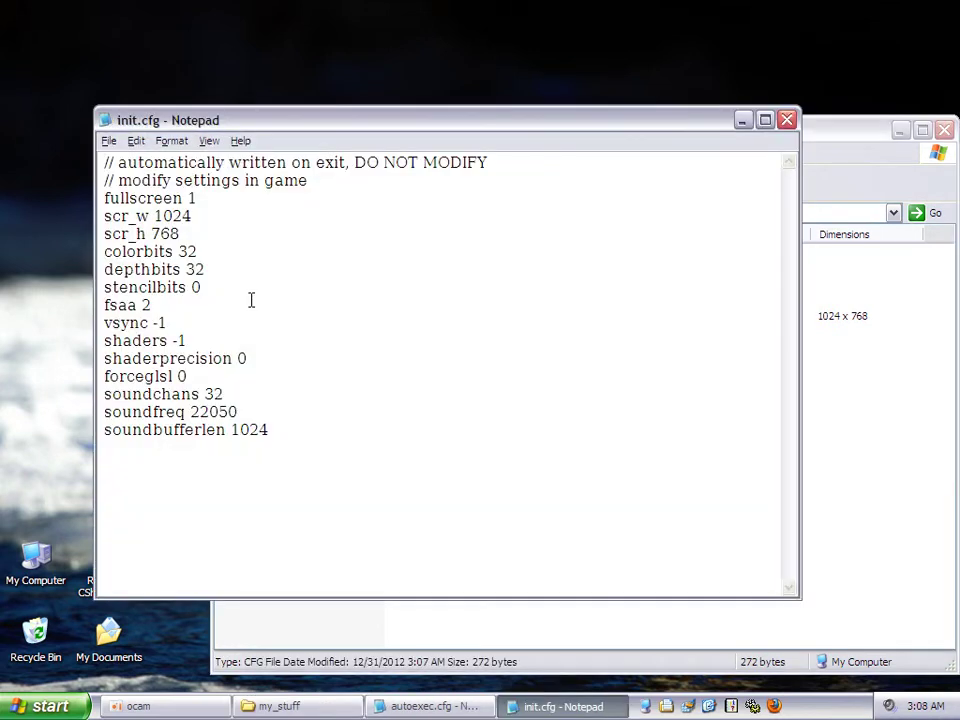
{"action": "left_click", "coordinate": [787, 121]}
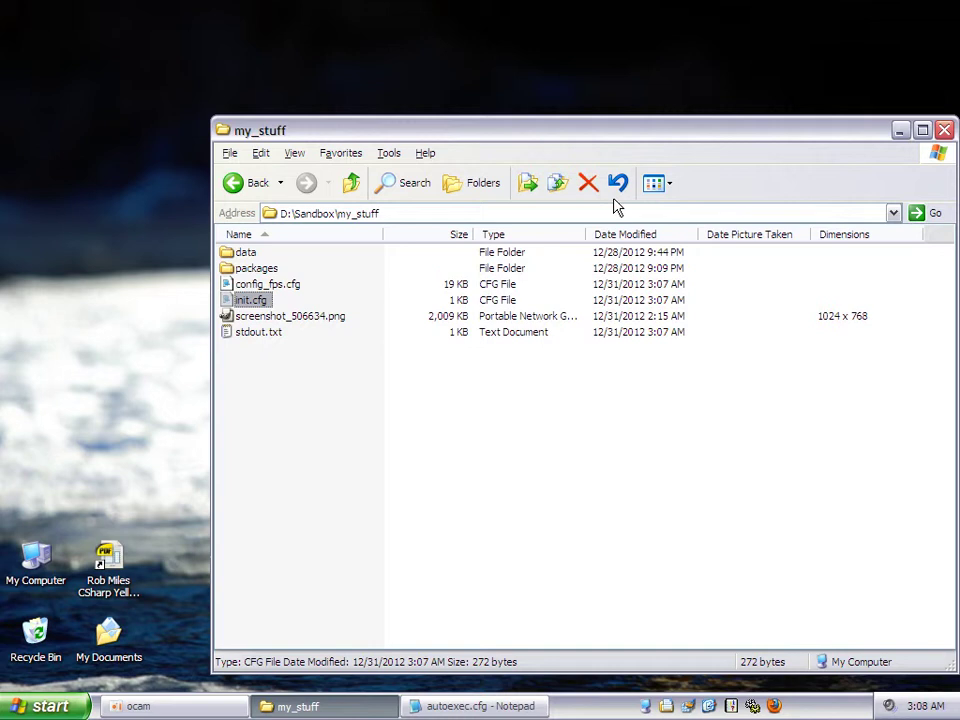
Open config_fps.cfg, examine it from its header comments to the player name entry at the end, and close it
{"action": "double_click", "coordinate": [279, 288]}
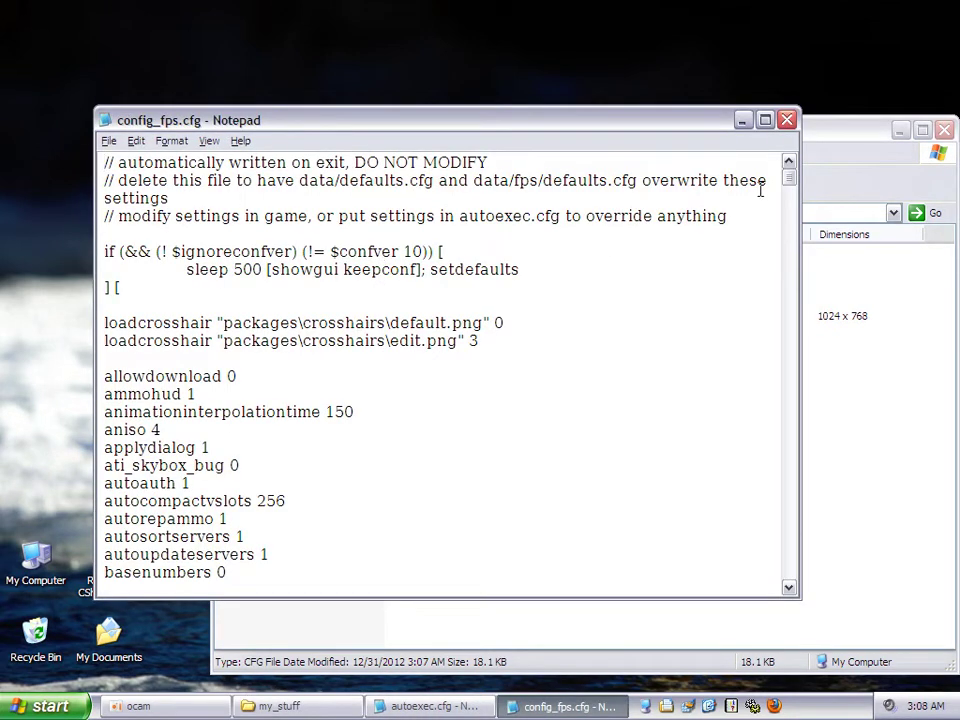
{"action": "left_click_drag", "start_coordinate": [789, 189], "coordinate": [827, 557]}
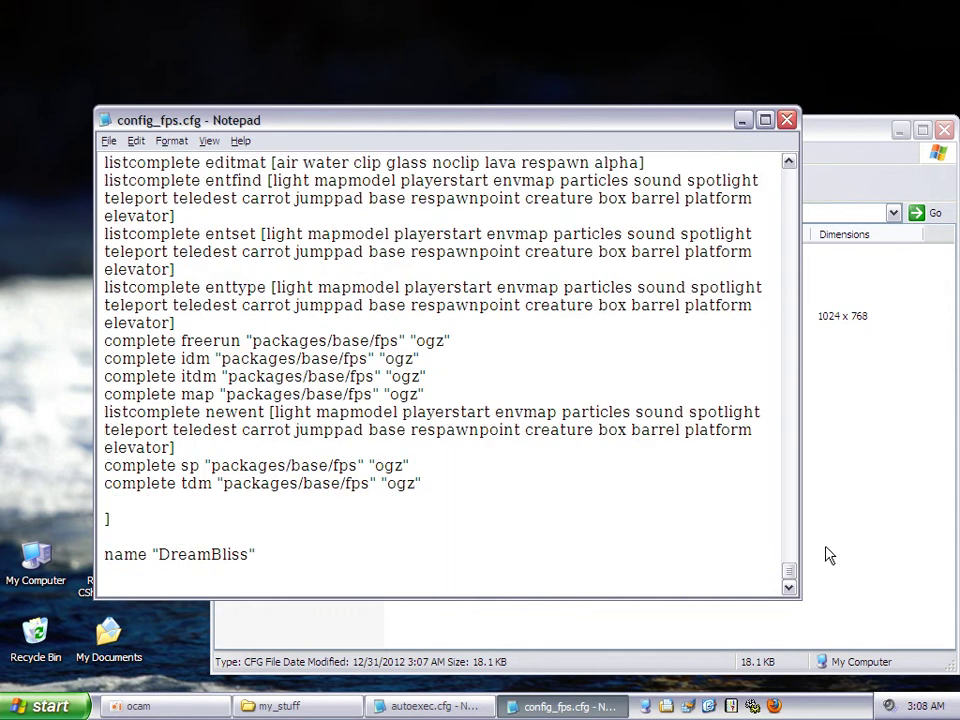
{"action": "left_click", "coordinate": [787, 120]}
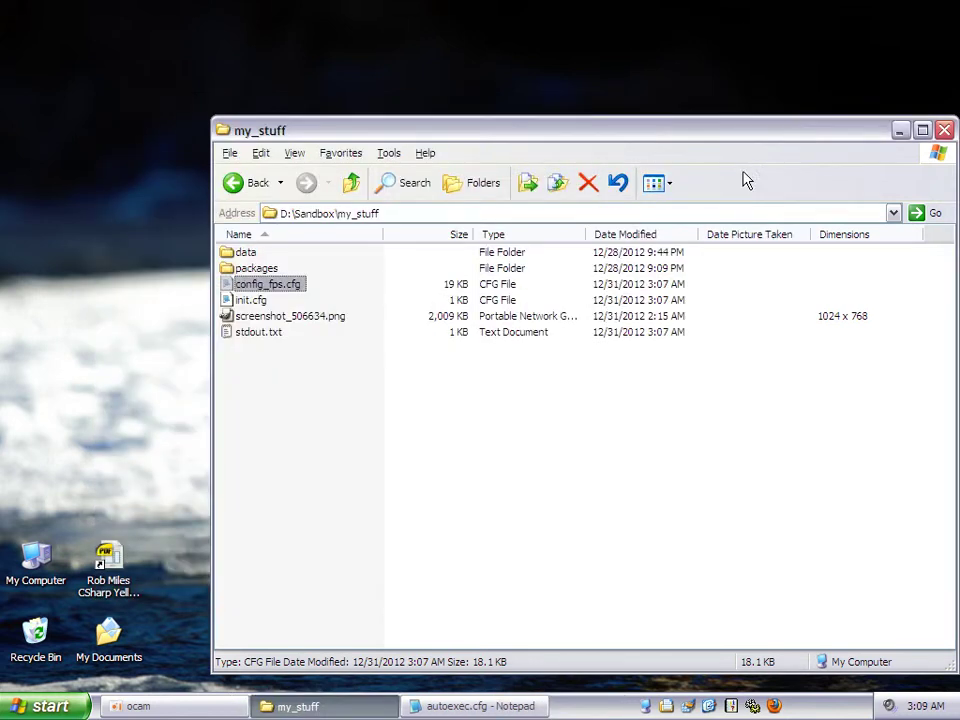
Return to the Sandbox folder and create a new text document there named somename.cfg
{"action": "left_click", "coordinate": [355, 185]}
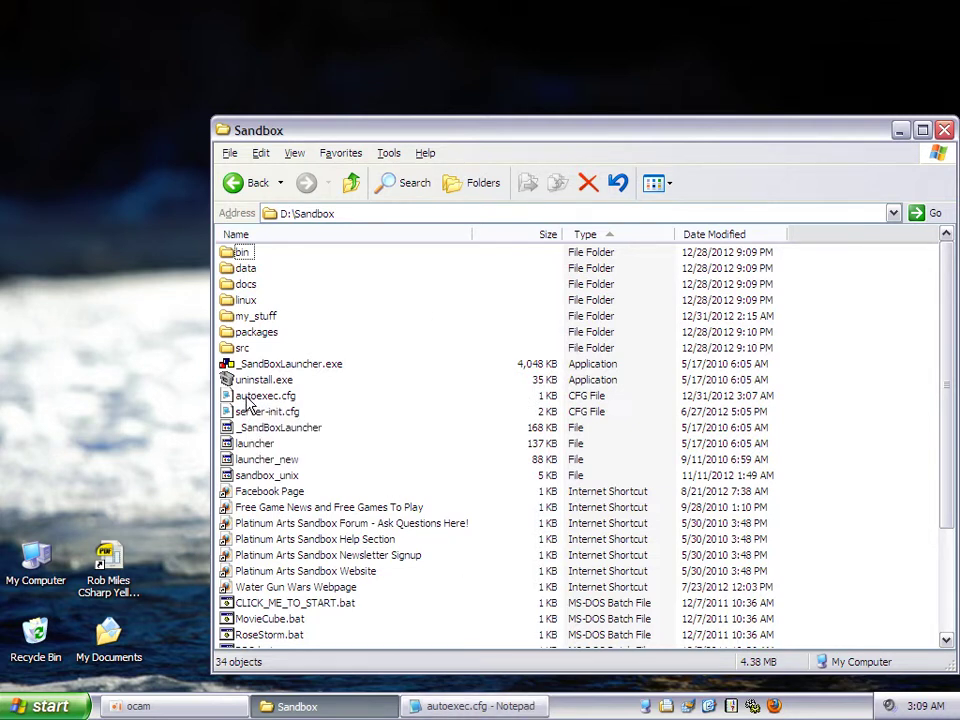
{"action": "left_click", "coordinate": [231, 154]}
{"action": "mouse_move", "coordinate": [243, 176]}
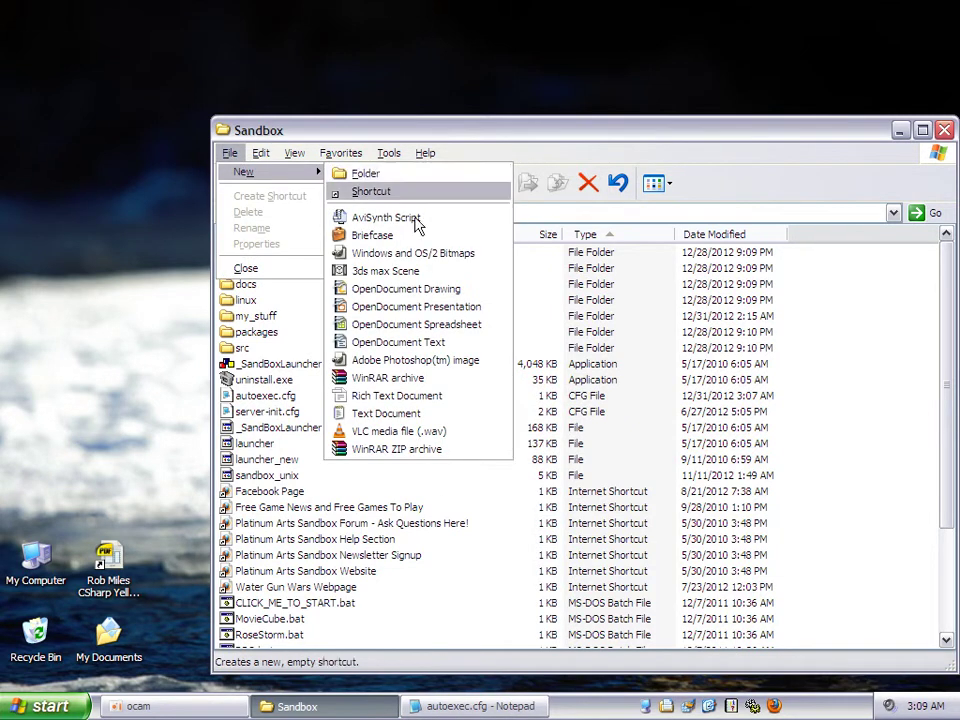
{"action": "left_click", "coordinate": [443, 430]}
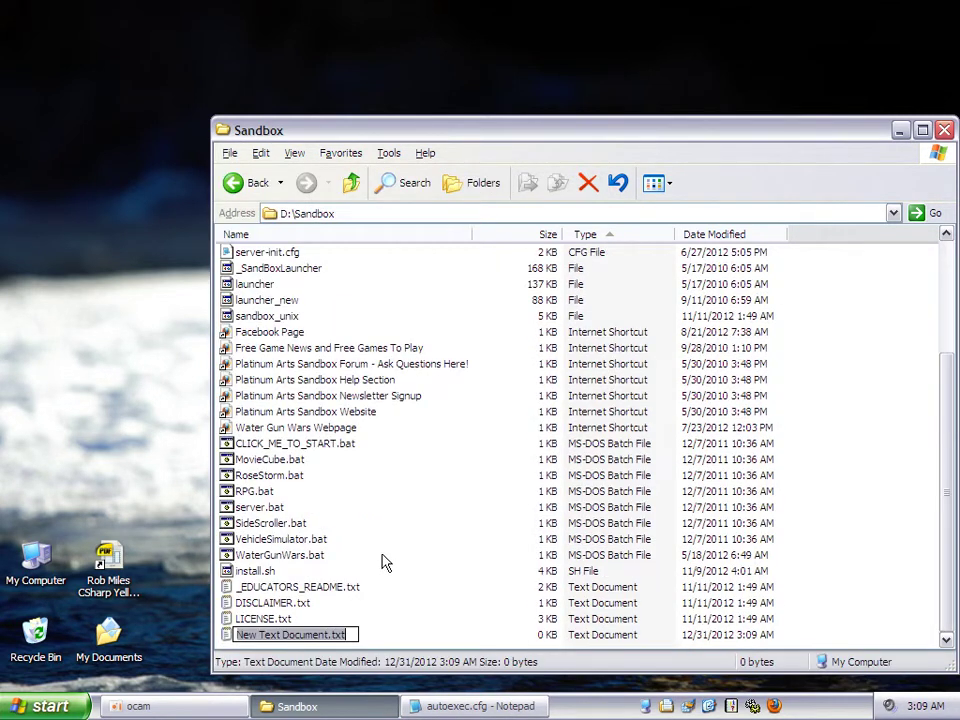
{"action": "type", "text": "somename.cfg"}
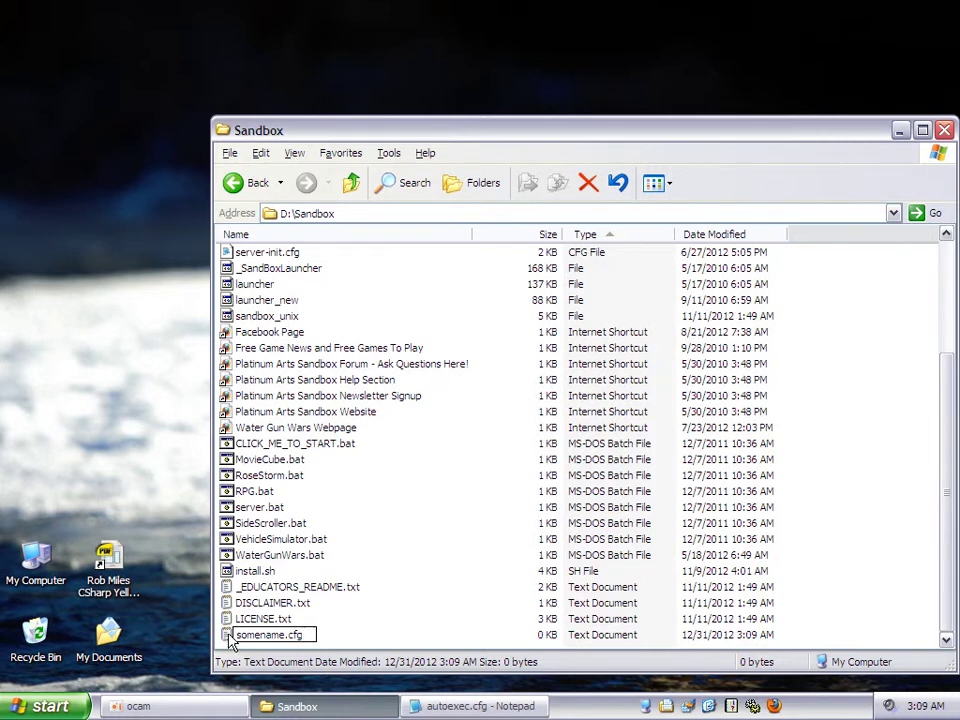
{"action": "key", "text": "Return"}
{"action": "left_click", "coordinate": [446, 416]}
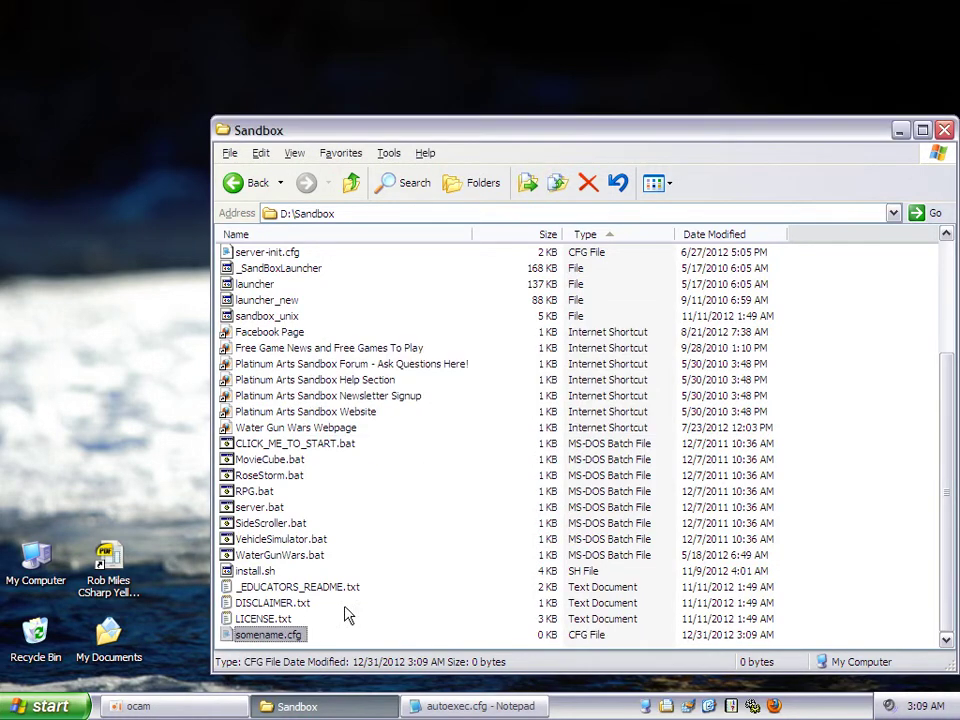
Delete somename.cfg from the Sandbox folder, sending it to the Recycle Bin
{"action": "right_click", "coordinate": [250, 635]}
{"action": "left_click", "coordinate": [335, 581]}
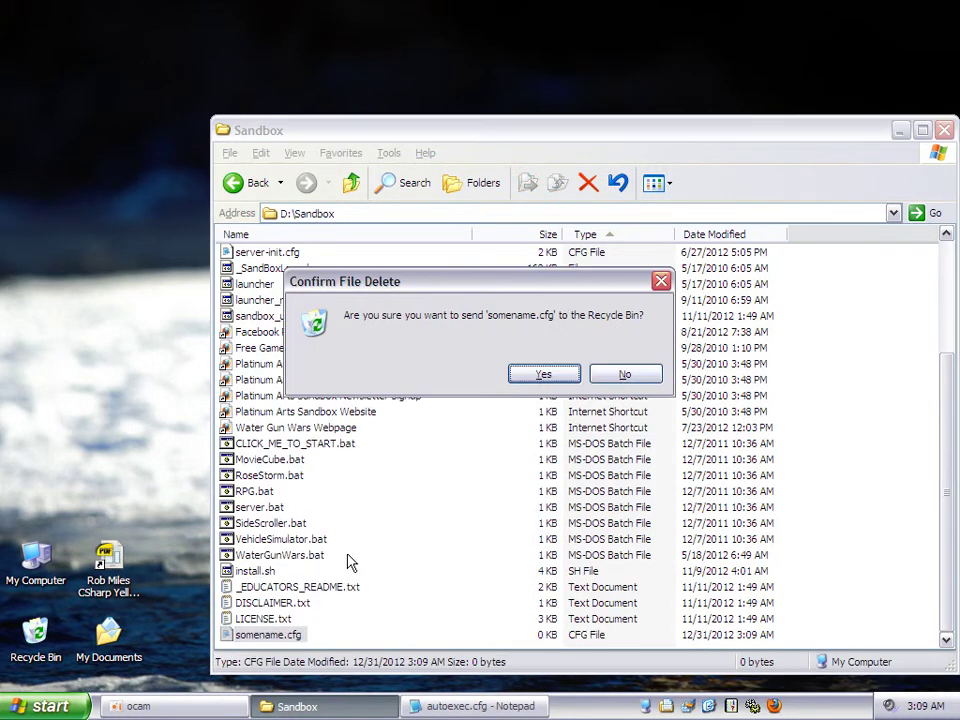
{"action": "left_click", "coordinate": [524, 376]}
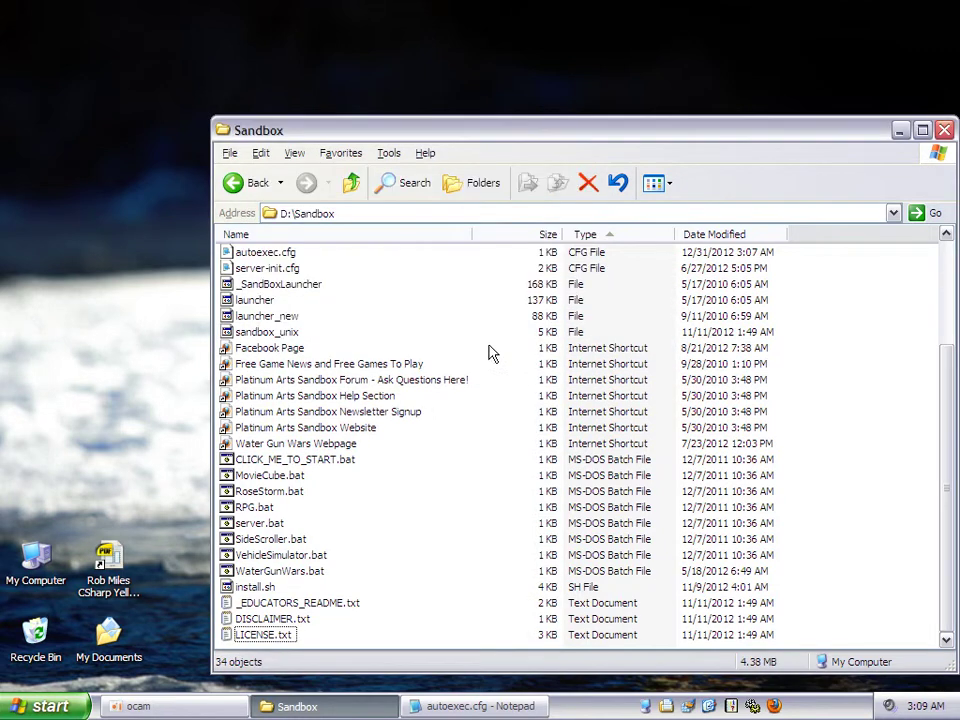
Switch to a new blank Notepad document and open its Save As dialog
{"action": "left_click", "coordinate": [231, 154]}
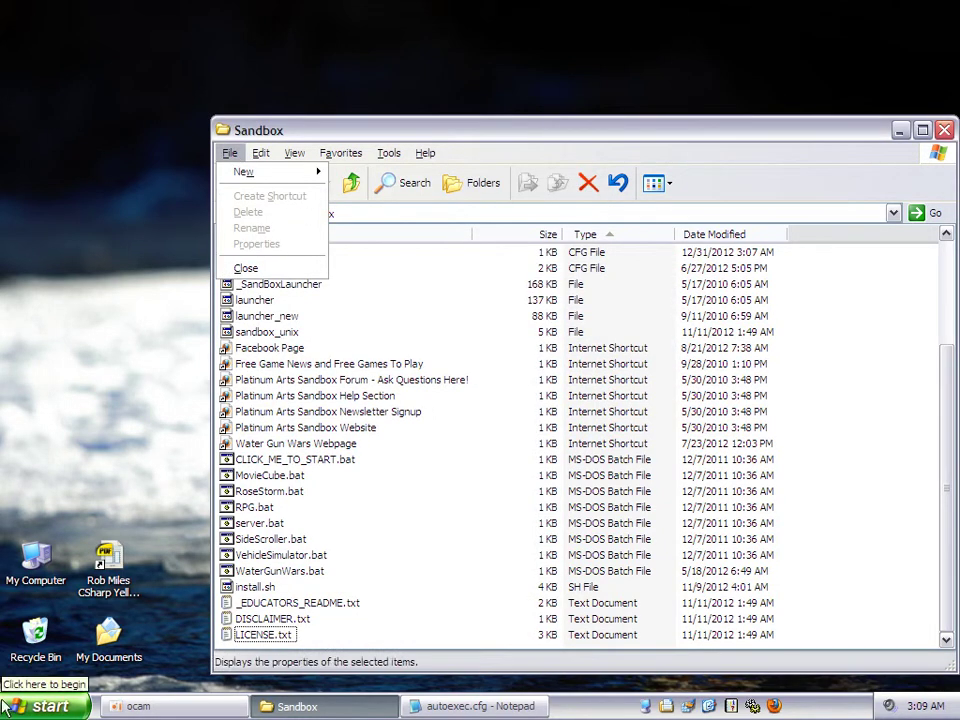
{"action": "left_click", "coordinate": [42, 706]}
{"action": "mouse_move", "coordinate": [167, 366]}
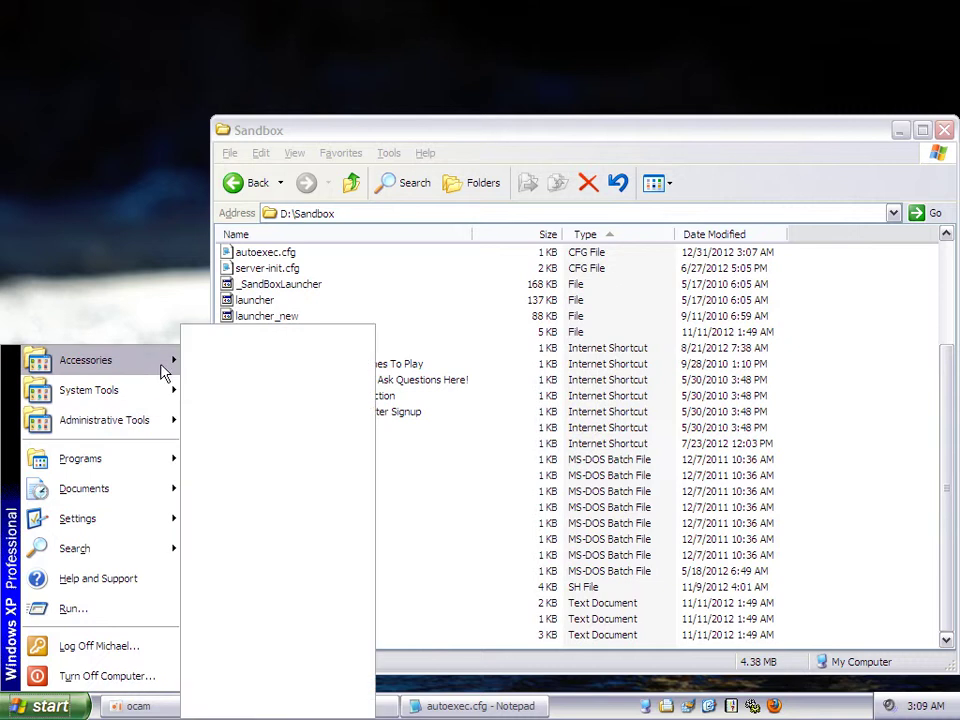
{"action": "left_click", "coordinate": [257, 502]}
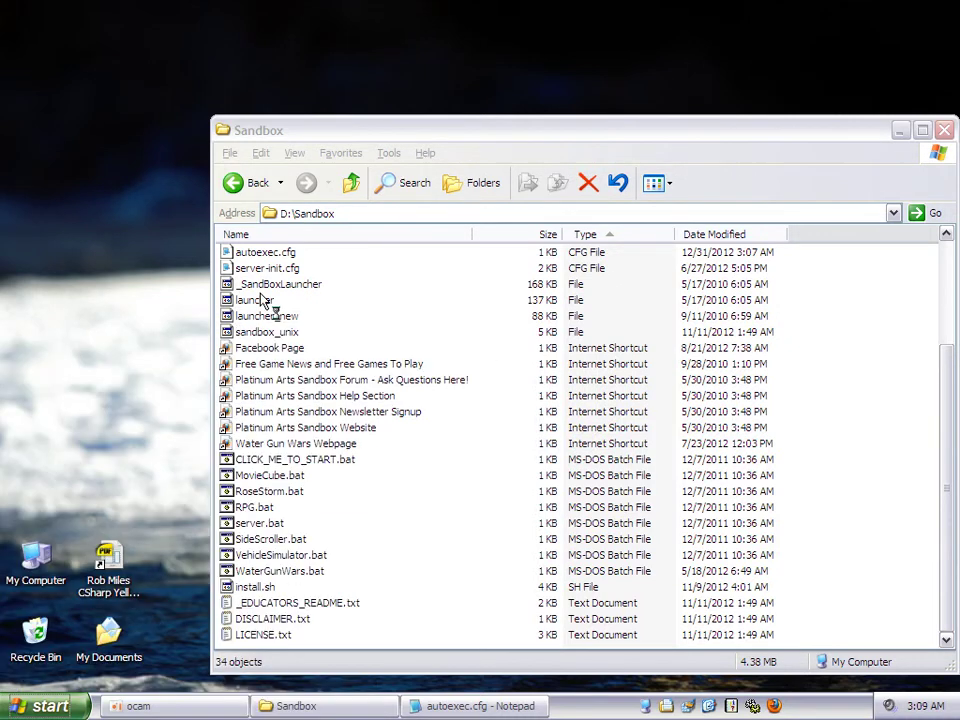
{"action": "left_click", "coordinate": [111, 141]}
{"action": "left_click", "coordinate": [160, 209]}
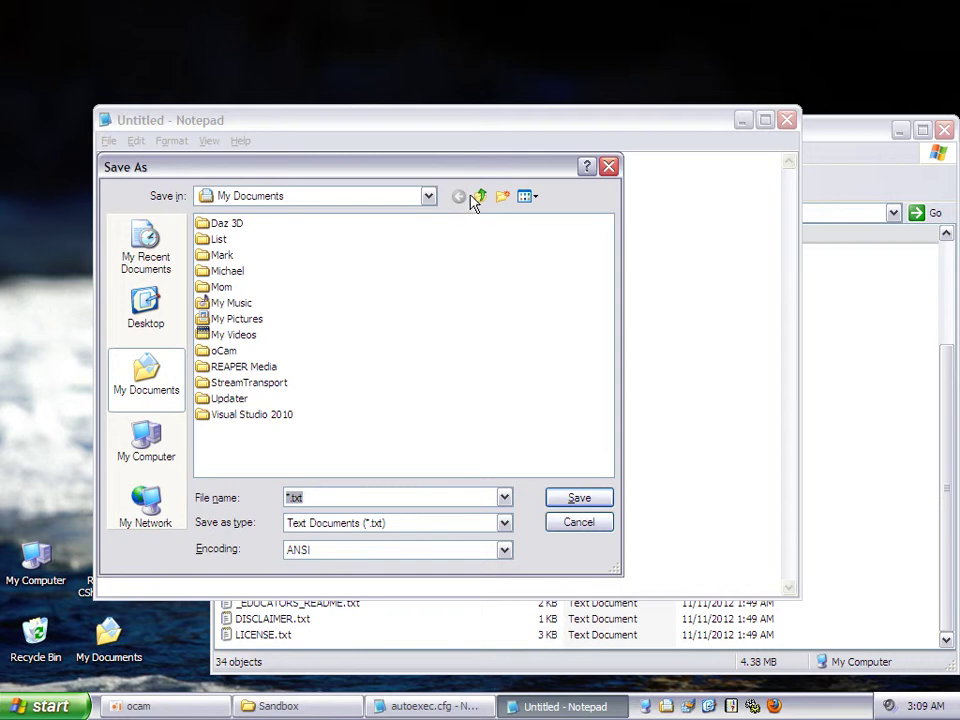
Set the save name to somename.cfg with the All Files type, cancel the save, and close the blank document
{"action": "left_click", "coordinate": [315, 497]}
{"action": "type", "text": "somename"}
{"action": "left_click", "coordinate": [503, 522]}
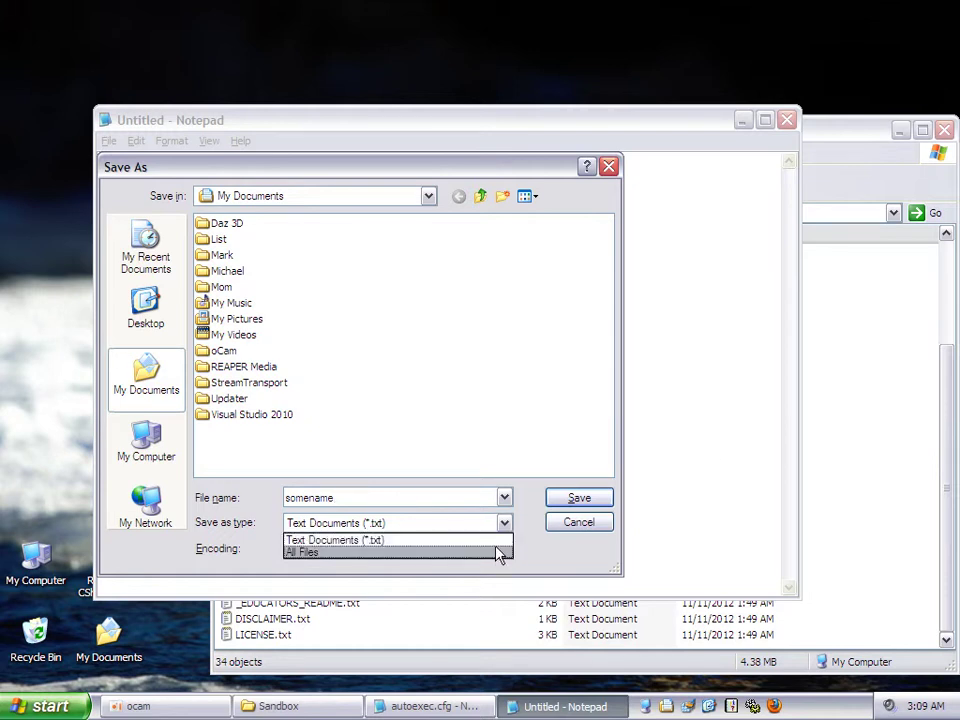
{"action": "left_click", "coordinate": [499, 555]}
{"action": "double_click", "coordinate": [411, 497]}
{"action": "left_click", "coordinate": [411, 497]}
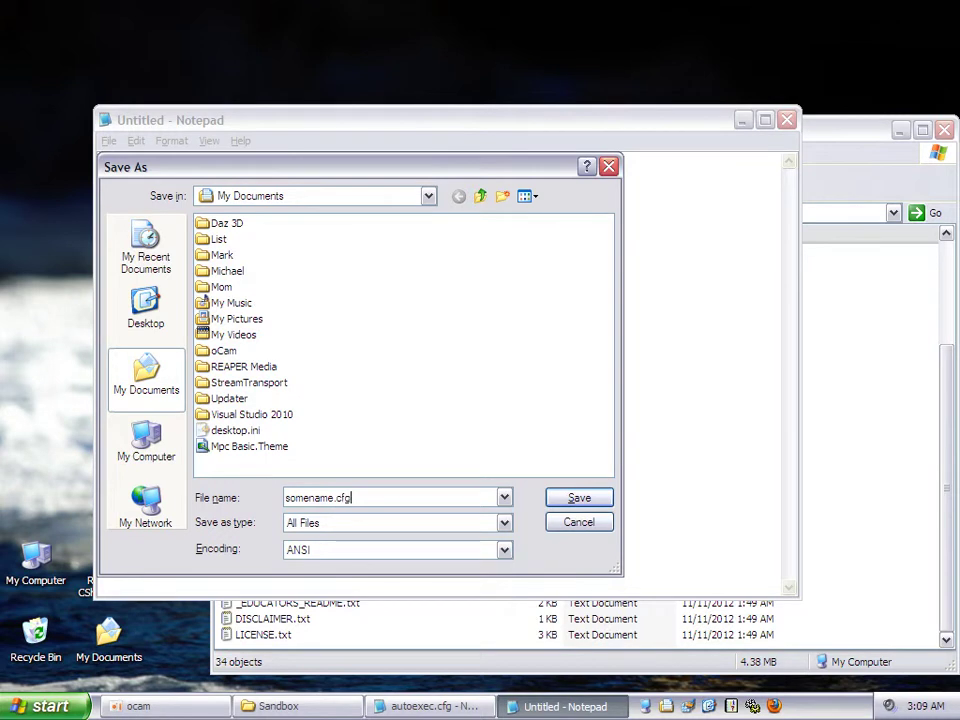
{"action": "type", "text": ".cfg"}
{"action": "left_click", "coordinate": [569, 526]}
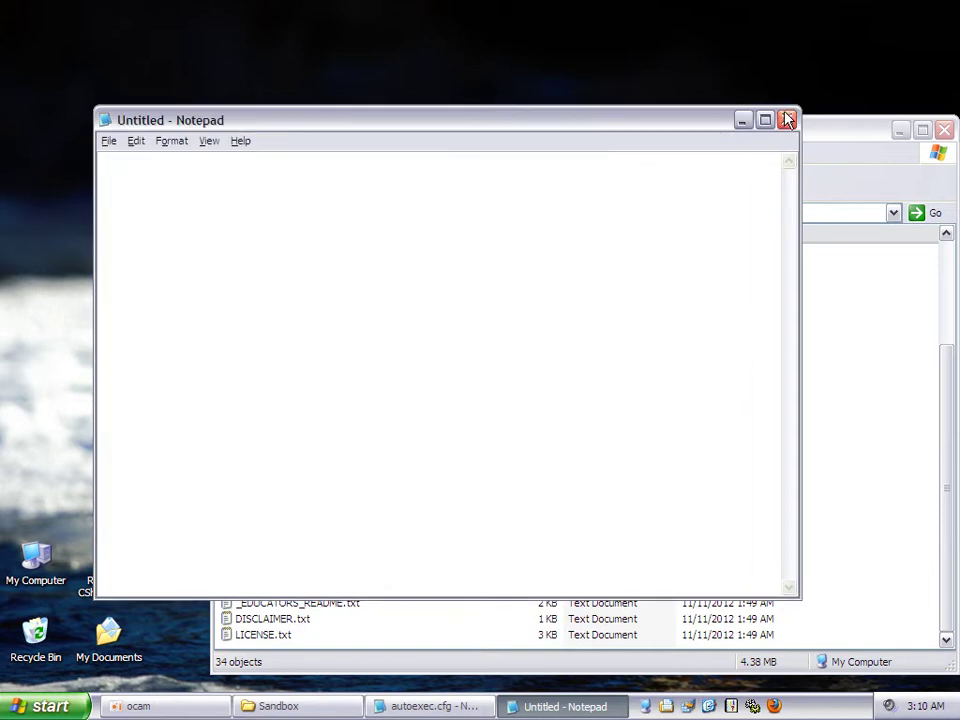
{"action": "left_click", "coordinate": [788, 120]}
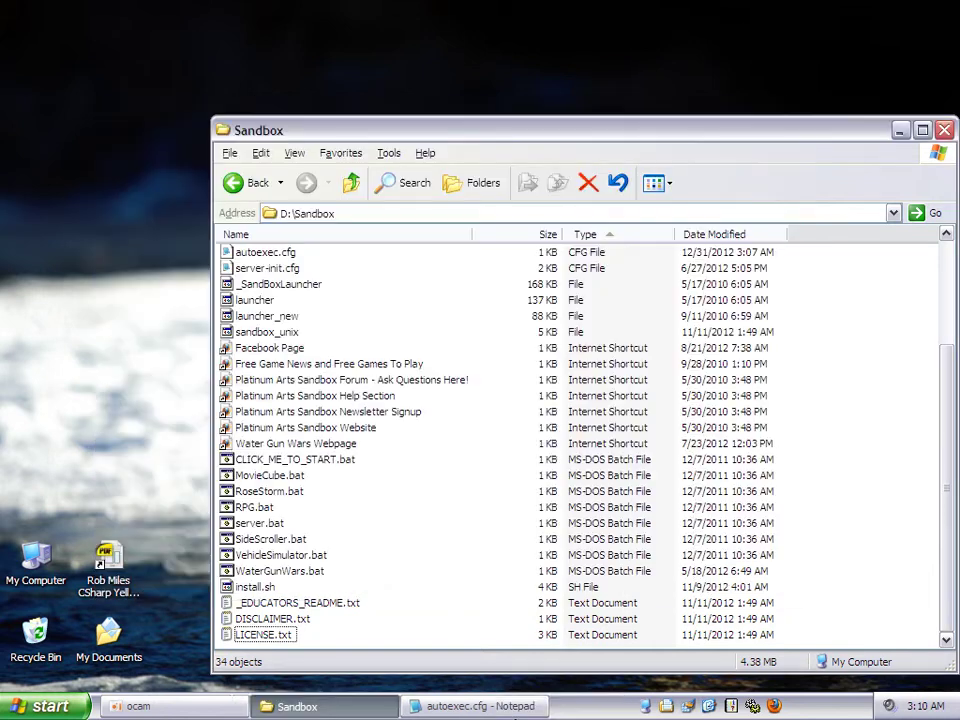
In the open autoexec.cfg, join the word "default." onto the end of the name comment line, save the file and close it
{"action": "left_click", "coordinate": [470, 706]}
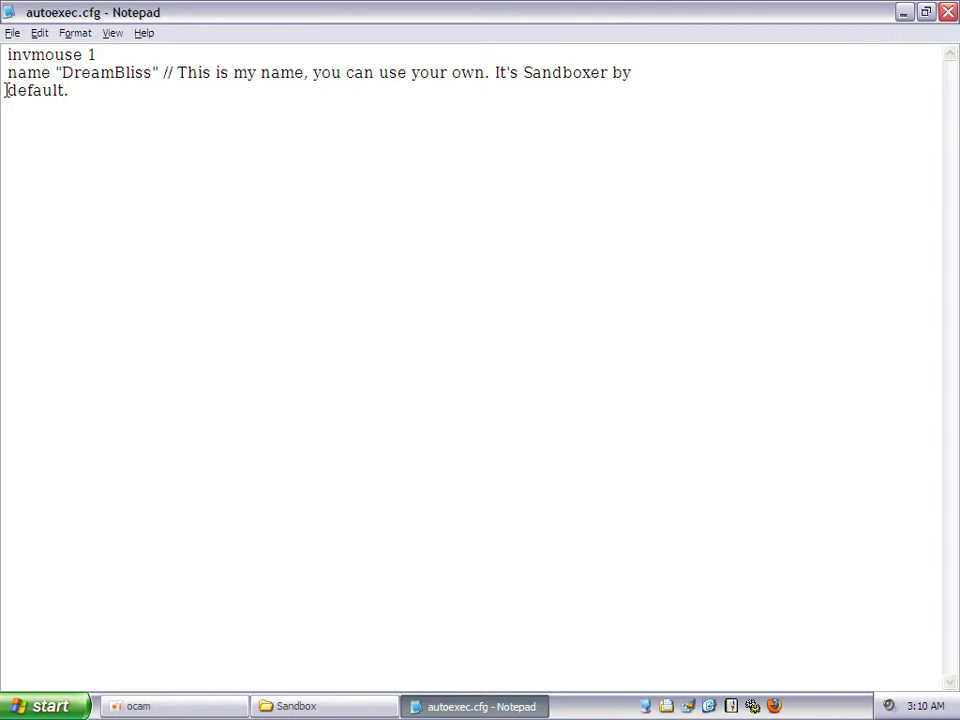
{"action": "key", "text": "BackSpace"}
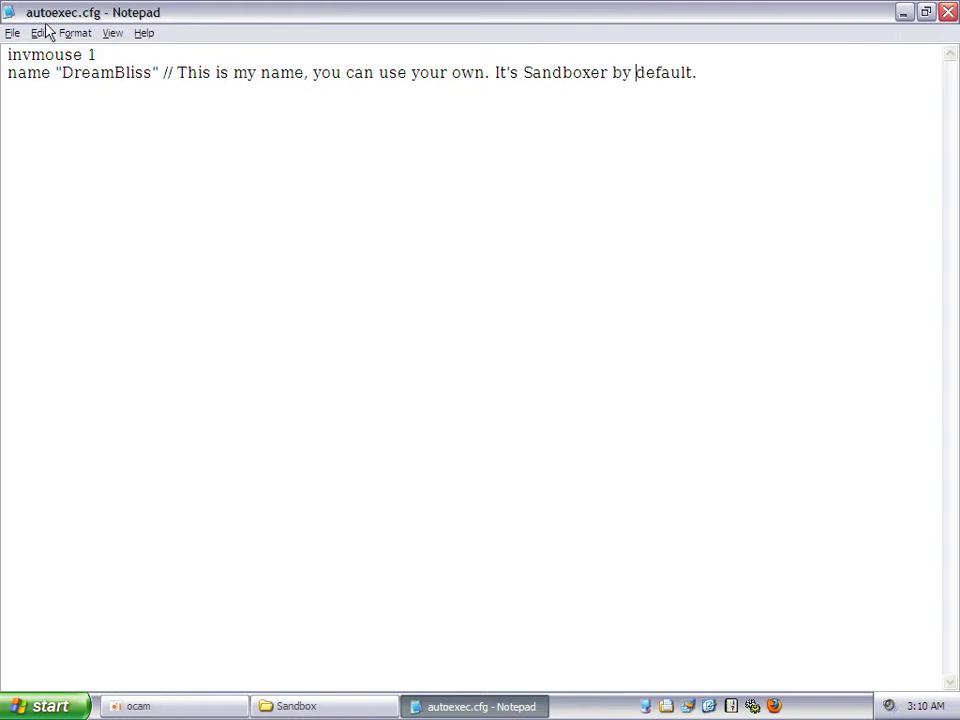
{"action": "left_click", "coordinate": [13, 33]}
{"action": "left_click", "coordinate": [90, 85]}
{"action": "left_click", "coordinate": [948, 12]}
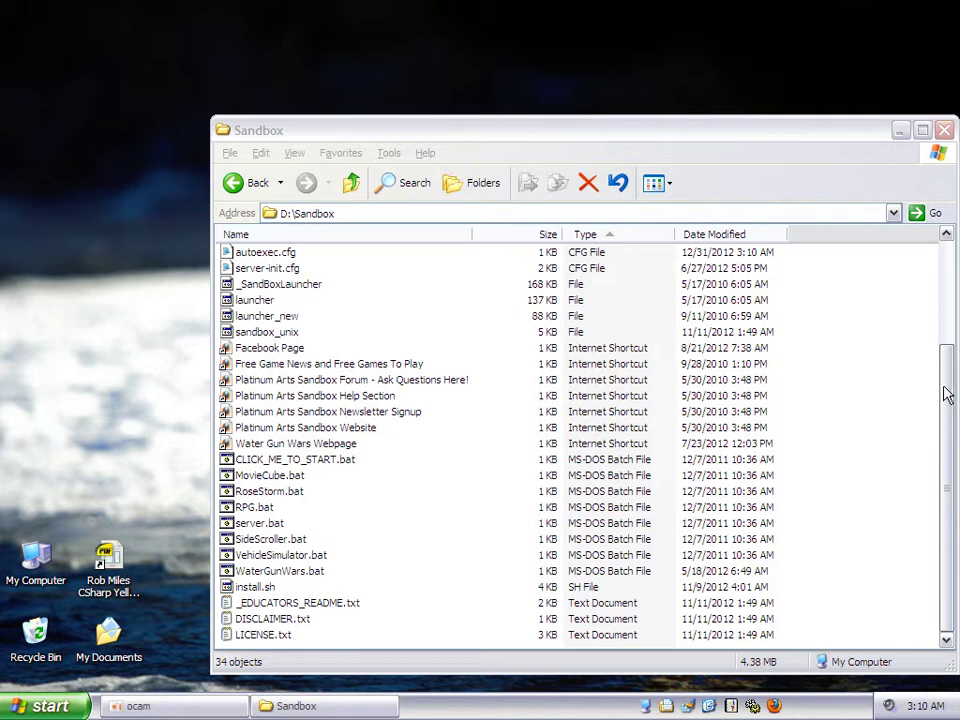
{"action": "left_click_drag", "start_coordinate": [947, 395], "coordinate": [934, 279]}
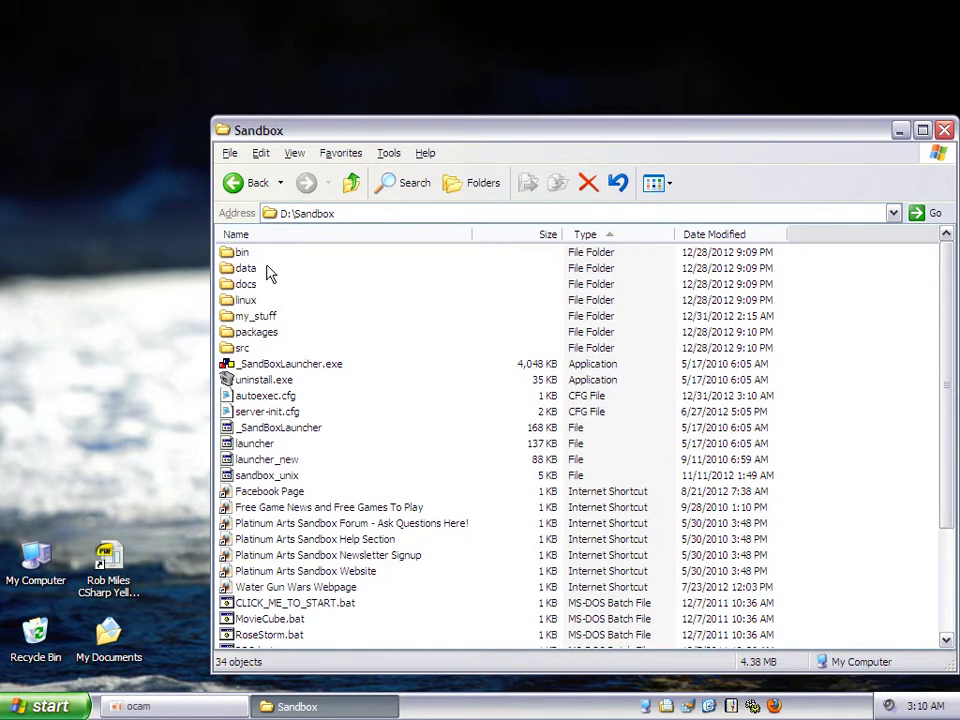
Open the dreambliss folder inside packages\base of the Sandbox directory
{"action": "left_click", "coordinate": [264, 333]}
{"action": "double_click", "coordinate": [264, 333]}
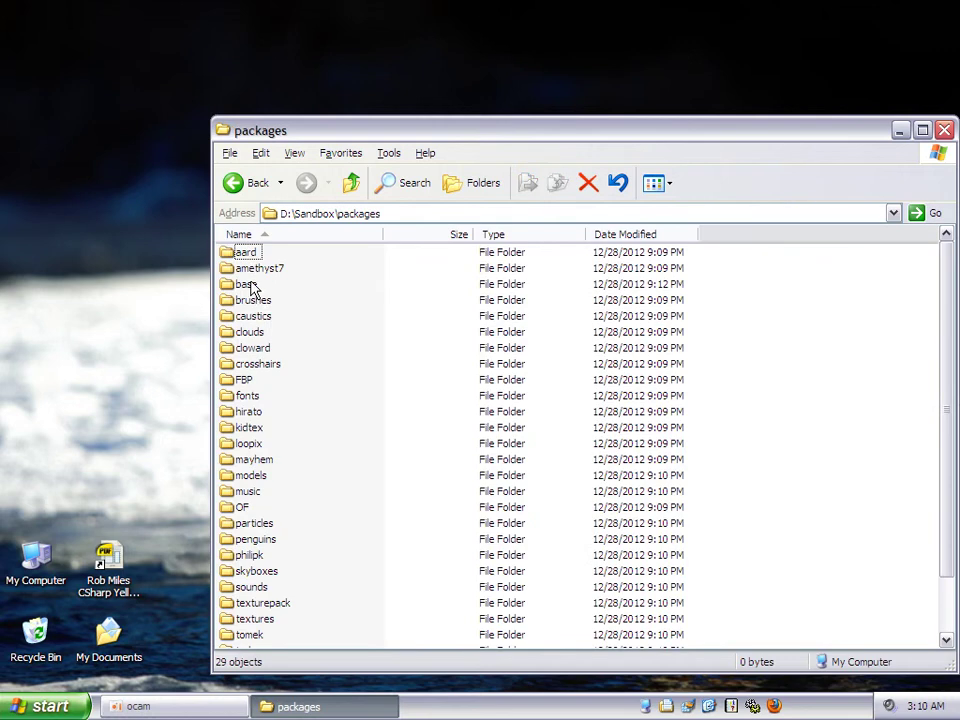
{"action": "double_click", "coordinate": [248, 283]}
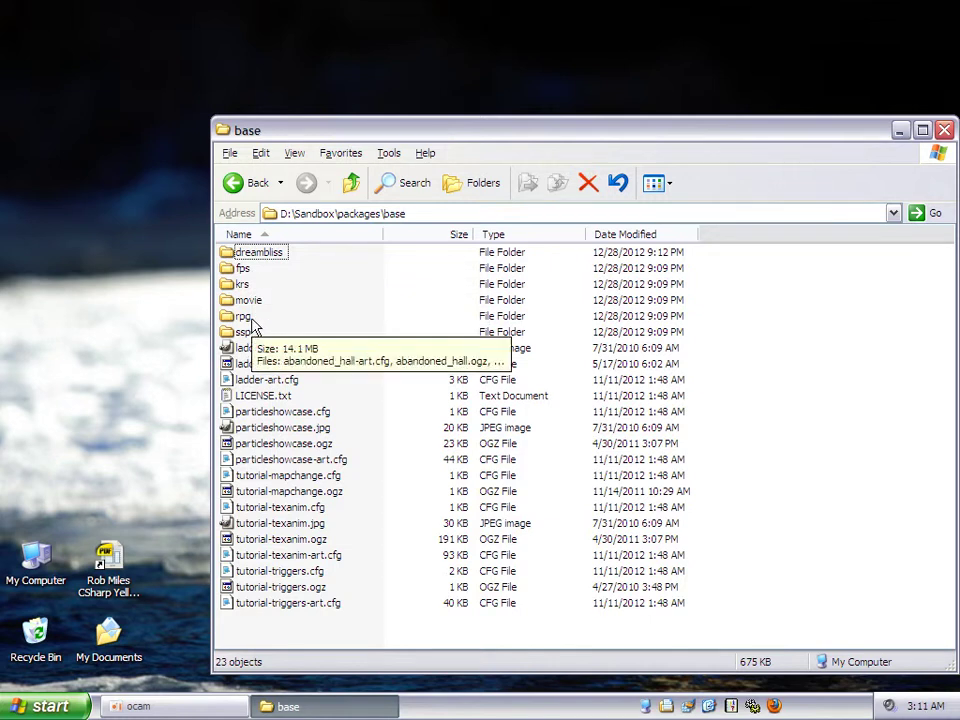
{"action": "double_click", "coordinate": [244, 260]}
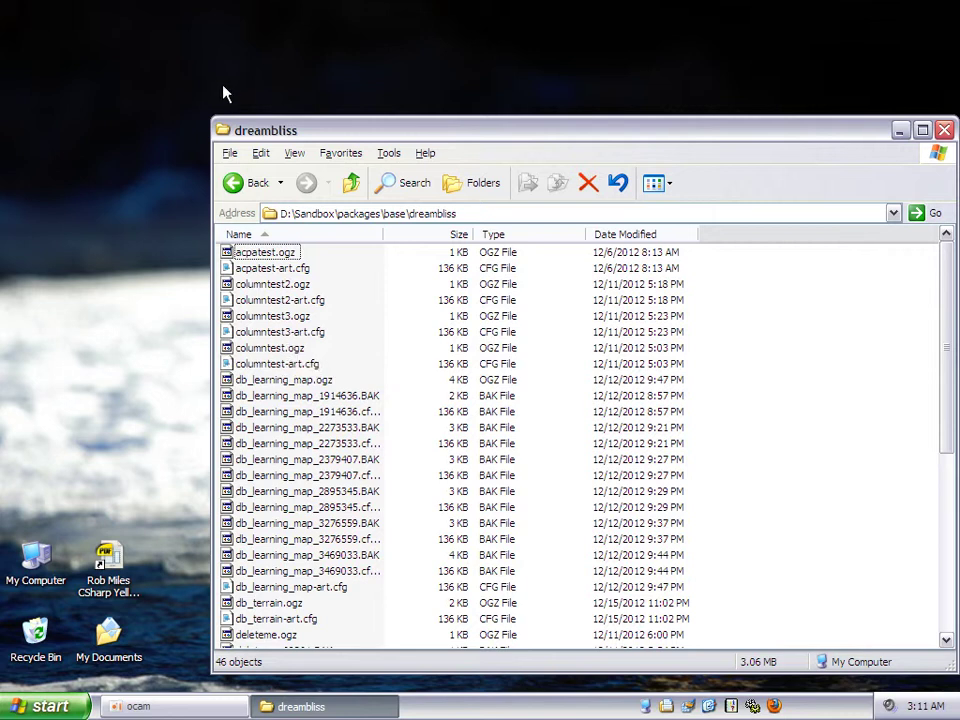
Create a new folder named somemap inside the Sandbox dreambliss folder
{"action": "left_click", "coordinate": [229, 153]}
{"action": "mouse_move", "coordinate": [240, 174]}
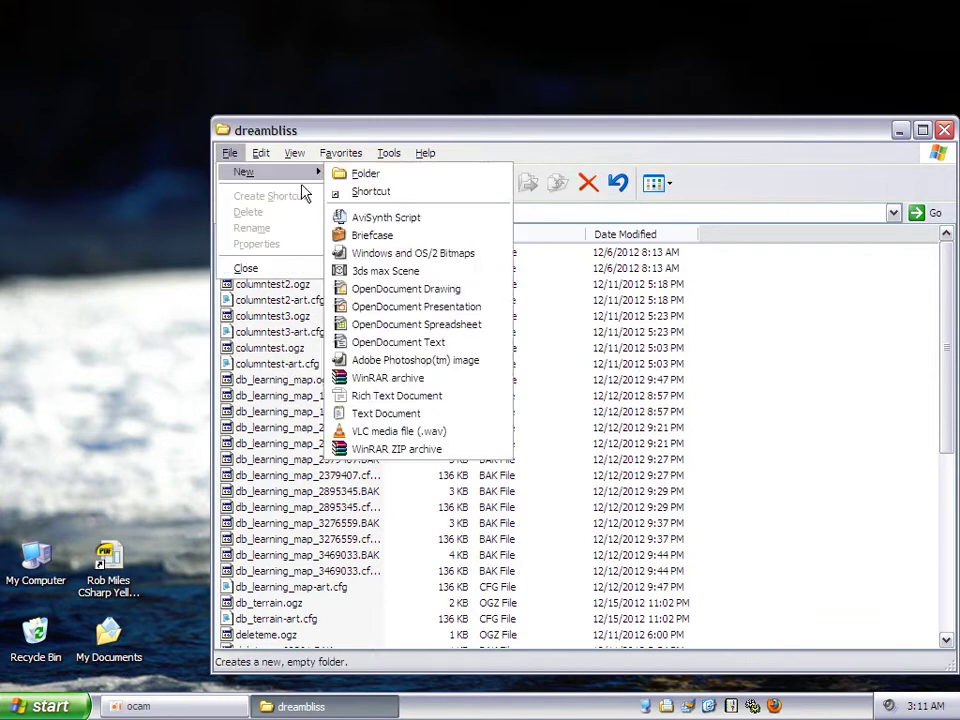
{"action": "left_click", "coordinate": [335, 174]}
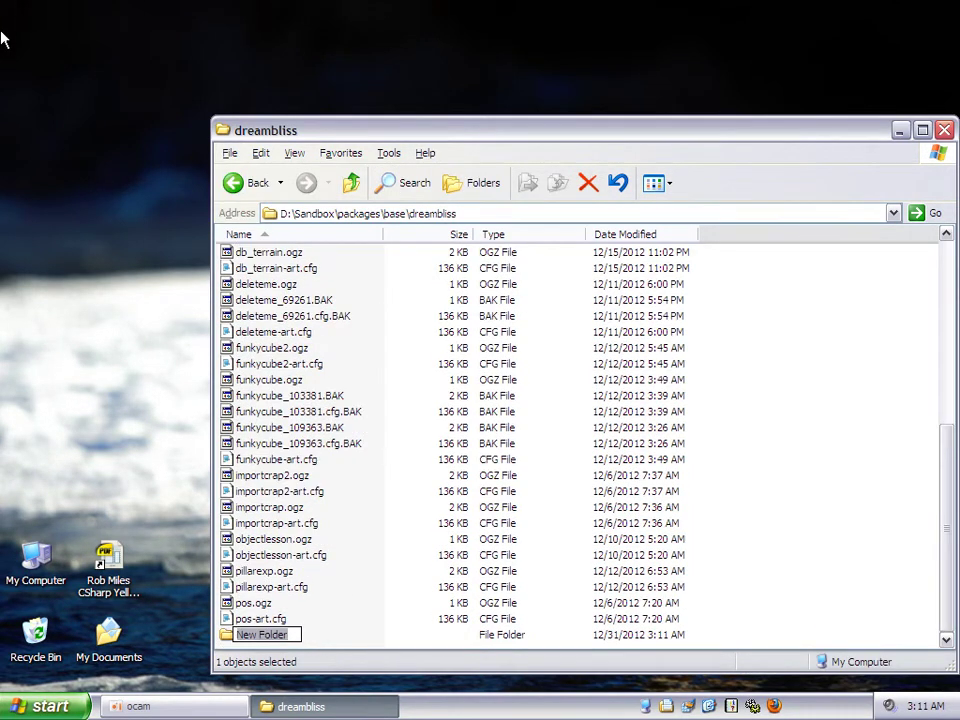
{"action": "type", "text": "somemap"}
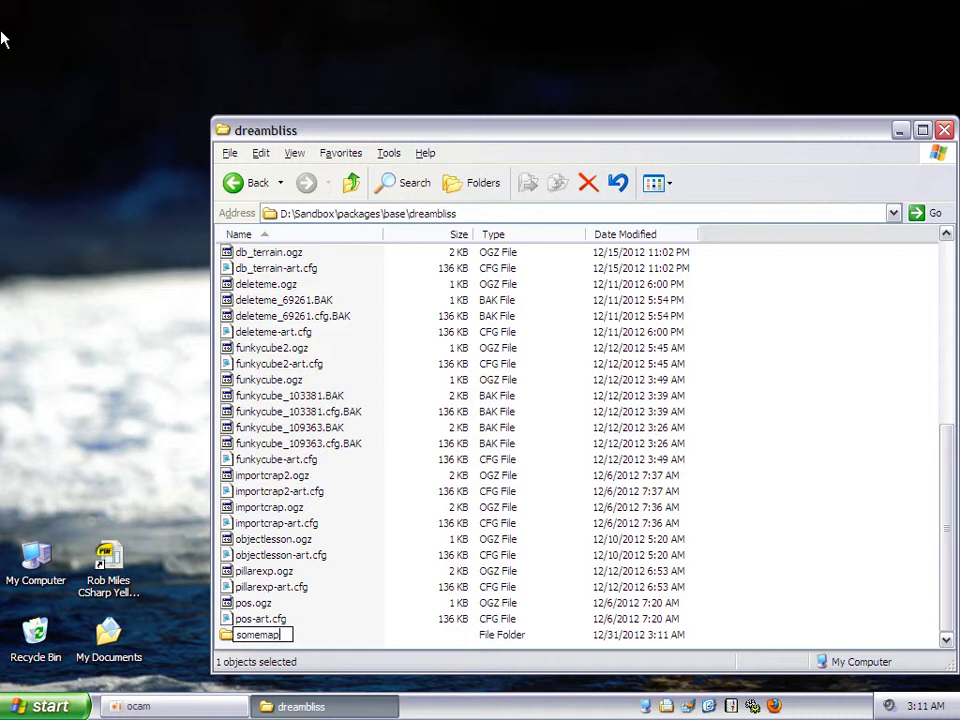
{"action": "left_click", "coordinate": [228, 637]}
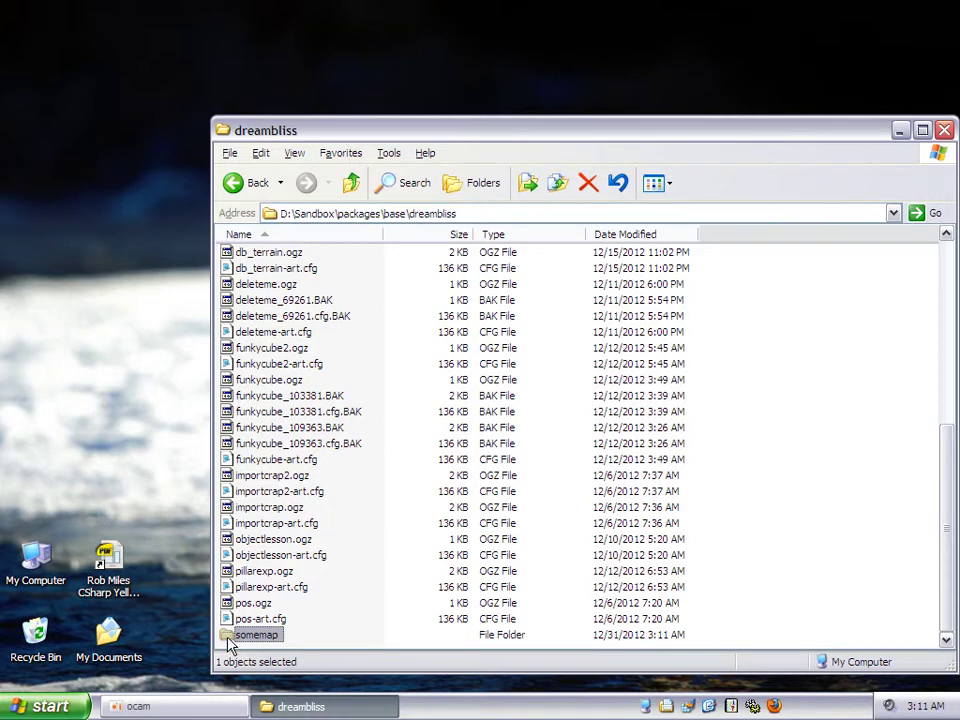
Delete the somemap folder, moving it to the Recycle Bin
{"action": "right_click", "coordinate": [227, 641]}
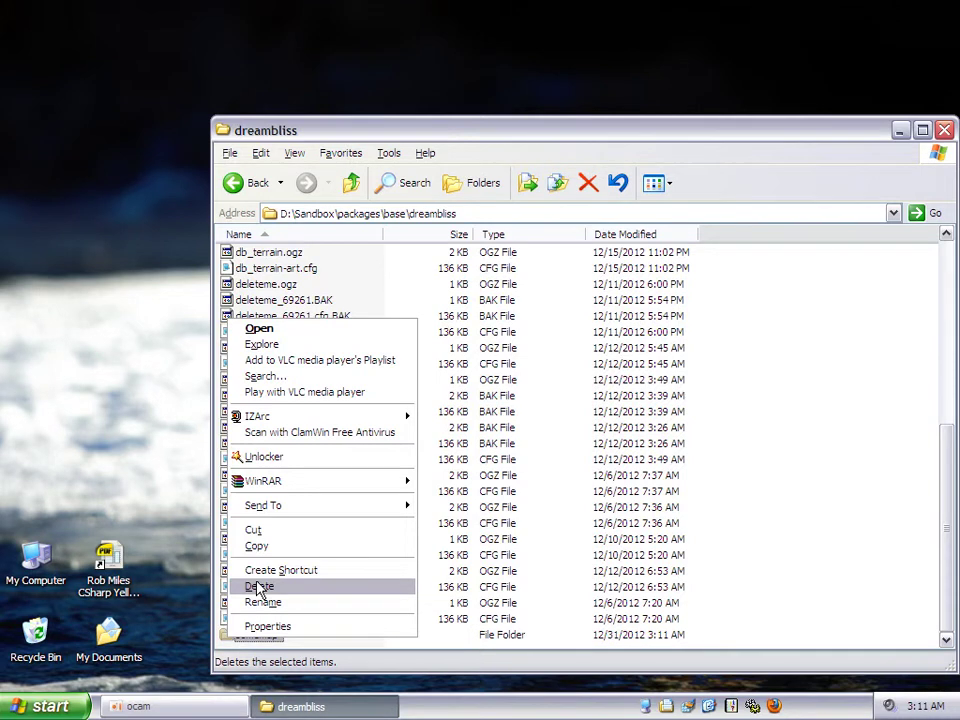
{"action": "left_click", "coordinate": [258, 587]}
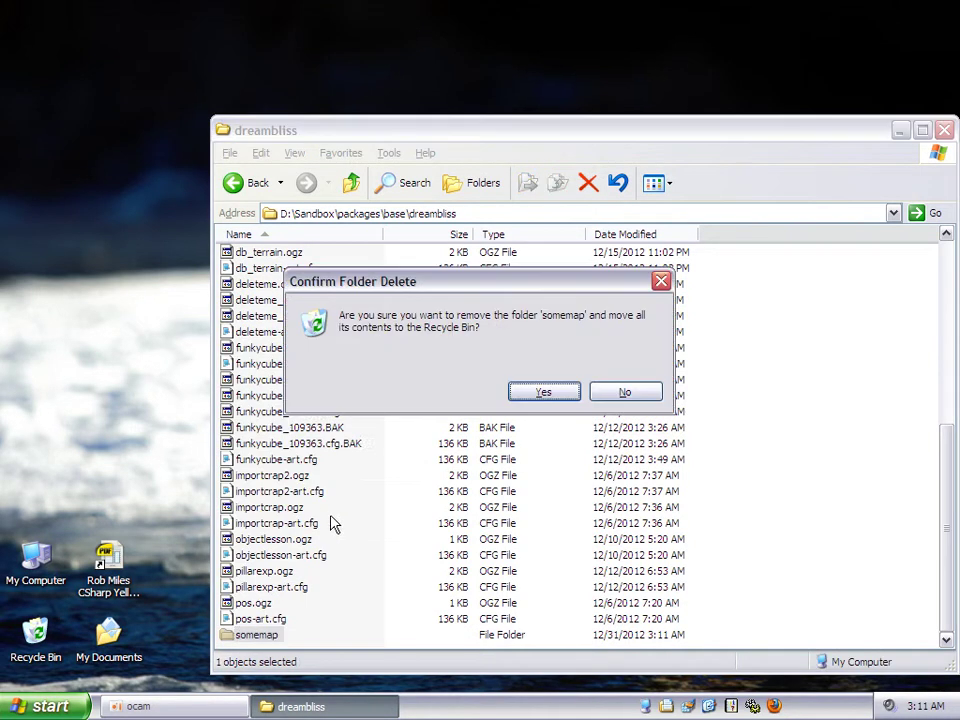
{"action": "left_click", "coordinate": [541, 393]}
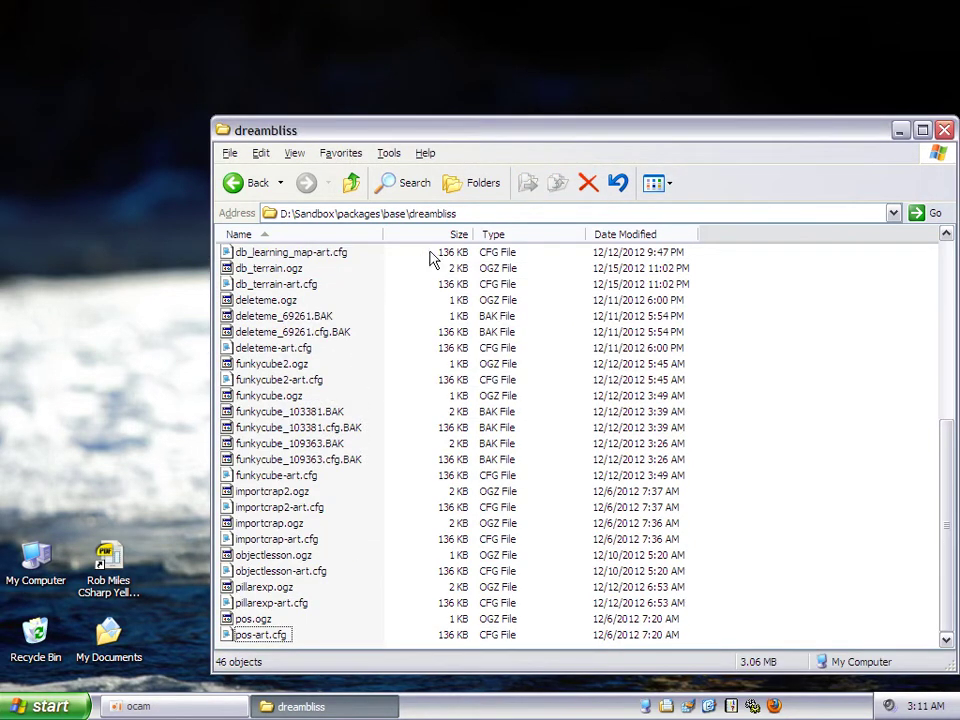
Go up from the dreambliss folder to the root of the D: drive and browse to the end of its folder list
{"action": "left_click", "coordinate": [351, 180]}
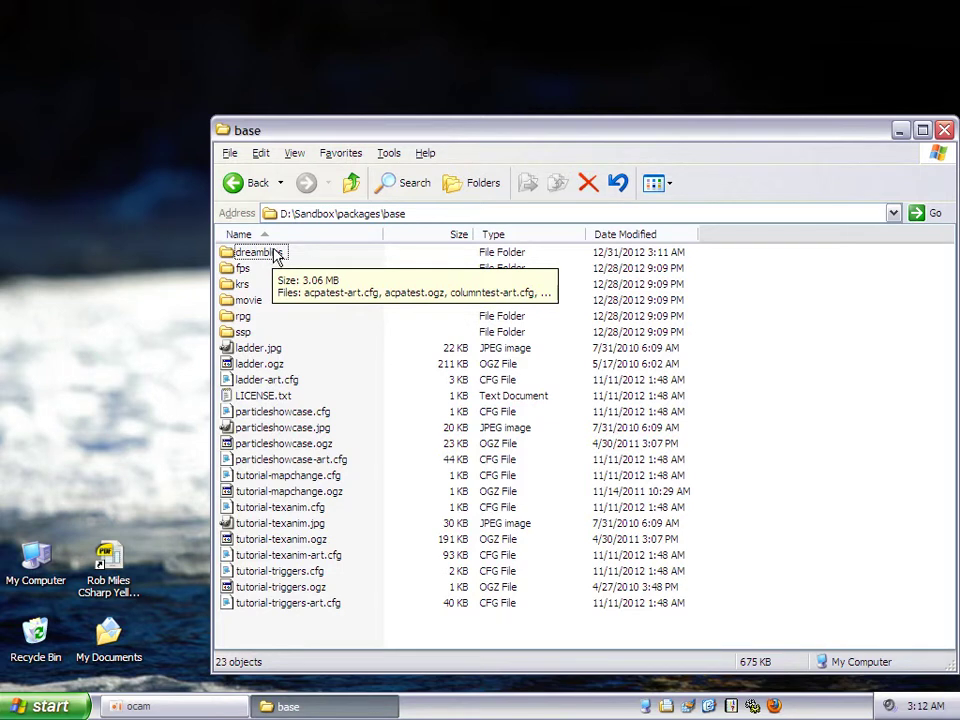
{"action": "left_click", "coordinate": [352, 186]}
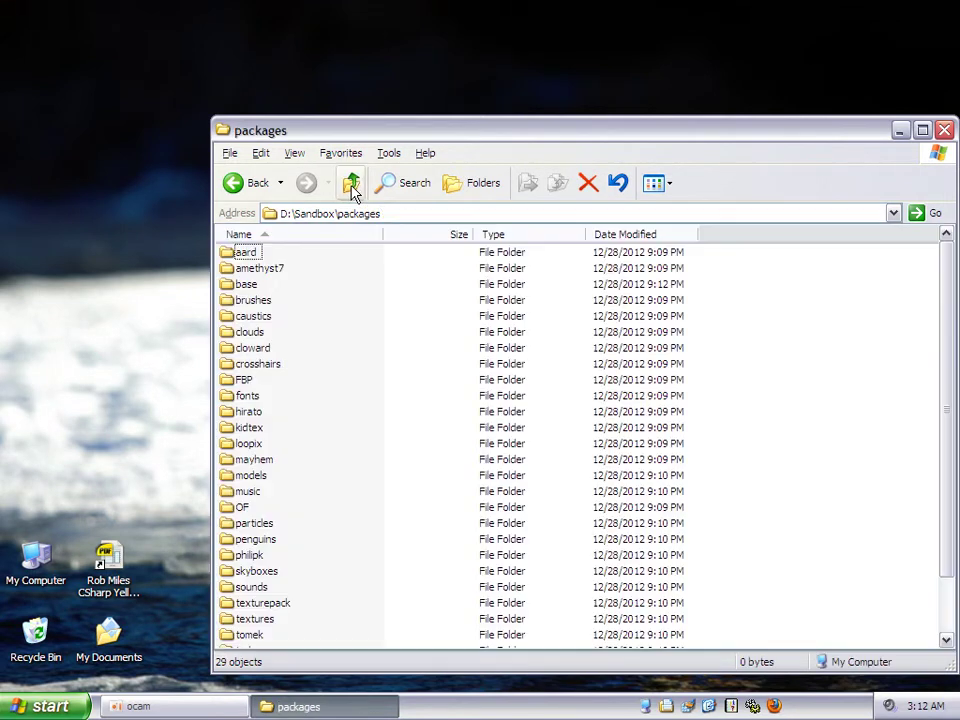
{"action": "left_click", "coordinate": [352, 186]}
{"action": "left_click", "coordinate": [352, 186]}
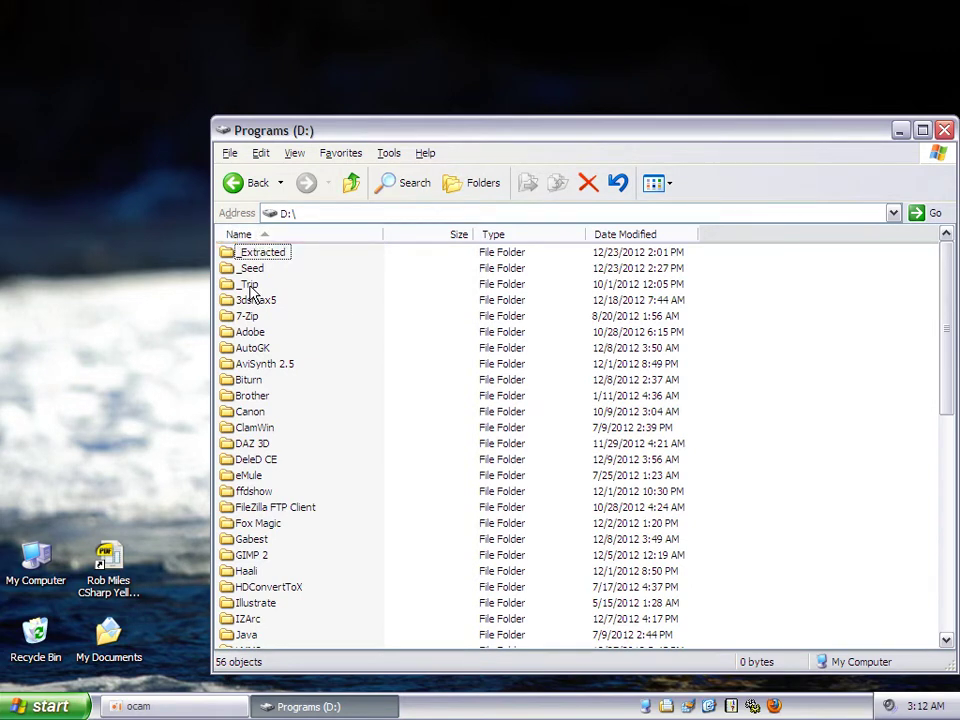
{"action": "mouse_move", "coordinate": [250, 287]}
{"action": "mouse_move", "coordinate": [377, 348]}
{"action": "mouse_move", "coordinate": [275, 332]}
{"action": "mouse_move", "coordinate": [298, 392]}
{"action": "left_click_drag", "start_coordinate": [951, 378], "coordinate": [956, 600]}
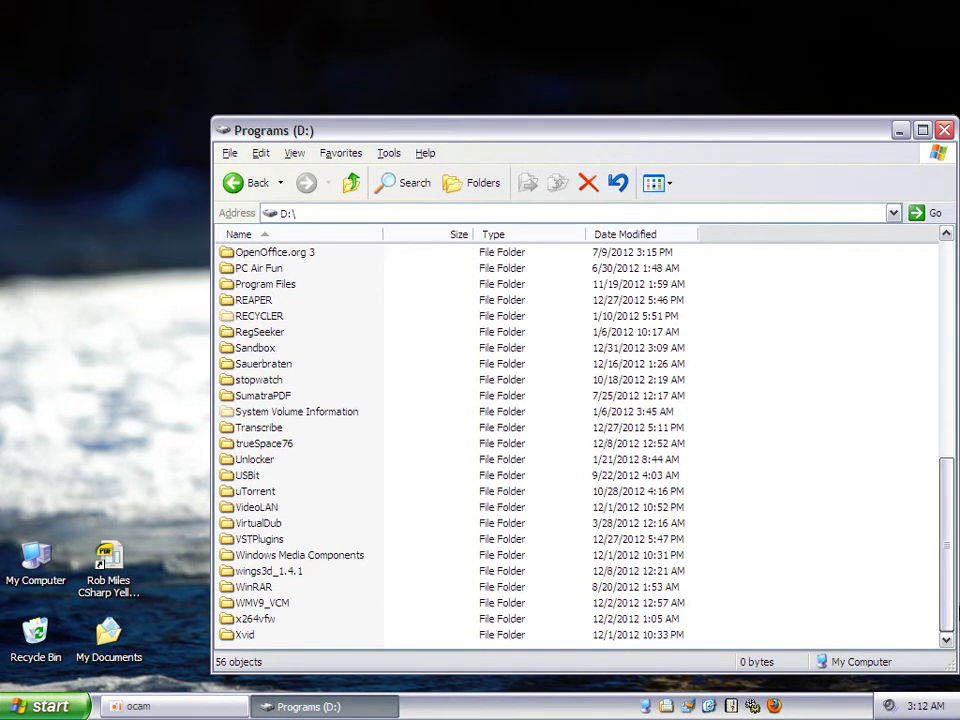
Create a new folder at the root of the D: drive and name it dreambliss
{"action": "left_click", "coordinate": [231, 156]}
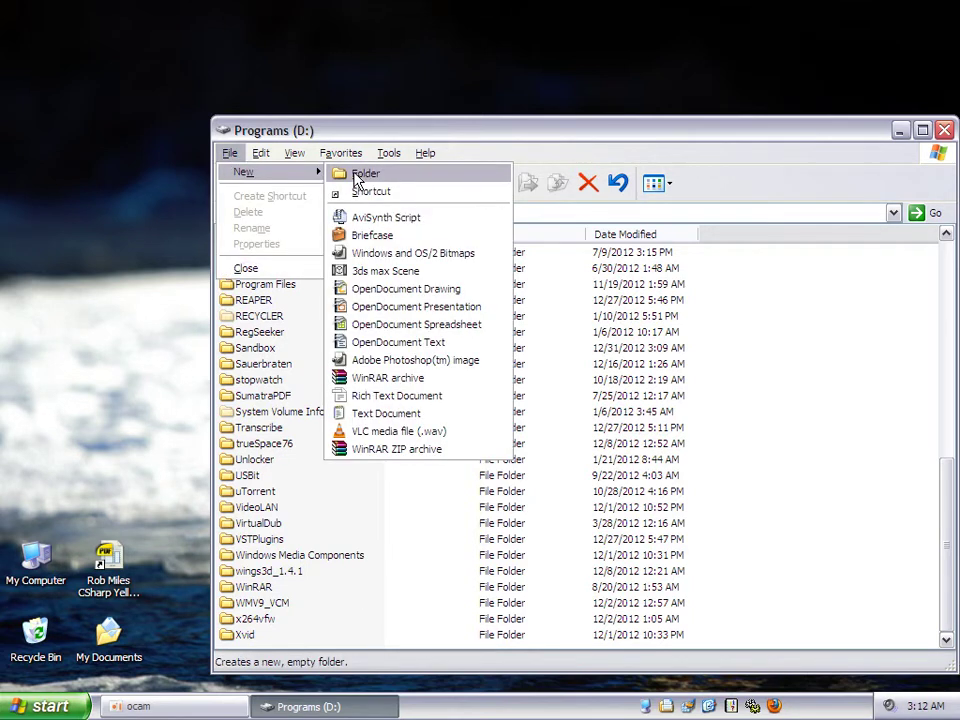
{"action": "left_click", "coordinate": [273, 8]}
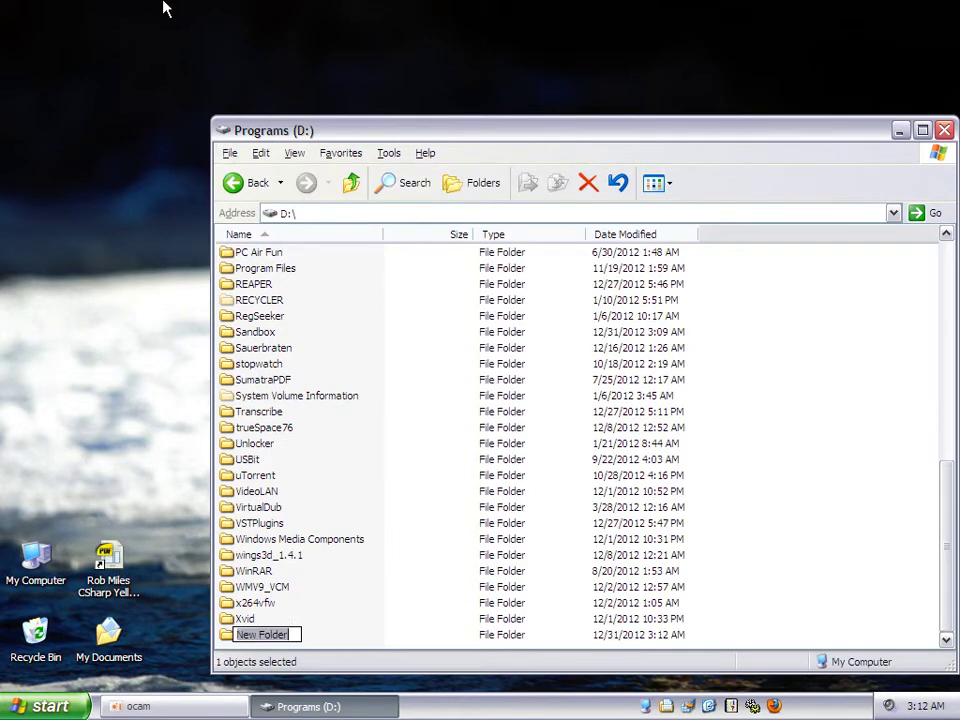
{"action": "type", "text": "dreambliss"}
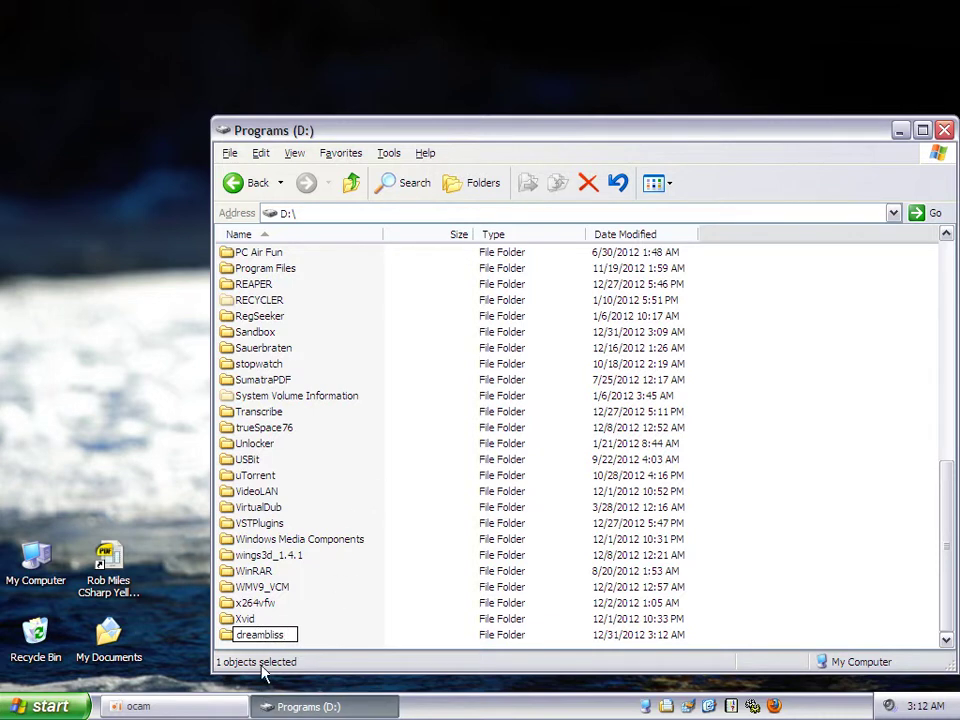
Open the new D:\dreambliss folder and create a subfolder named packages in it
{"action": "double_click", "coordinate": [229, 638]}
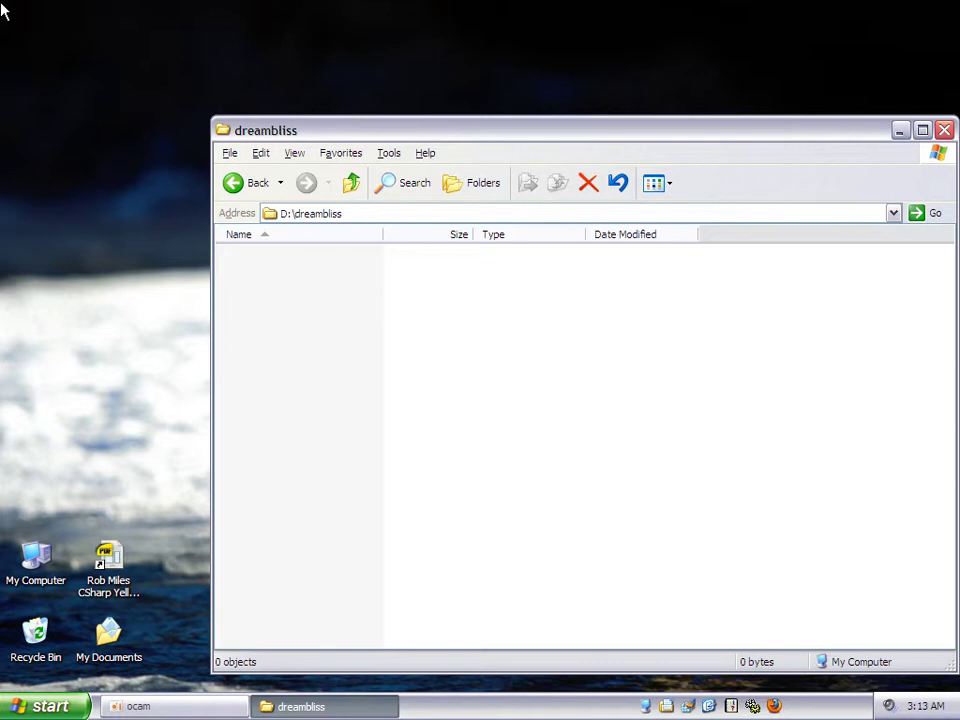
{"action": "left_click", "coordinate": [230, 153]}
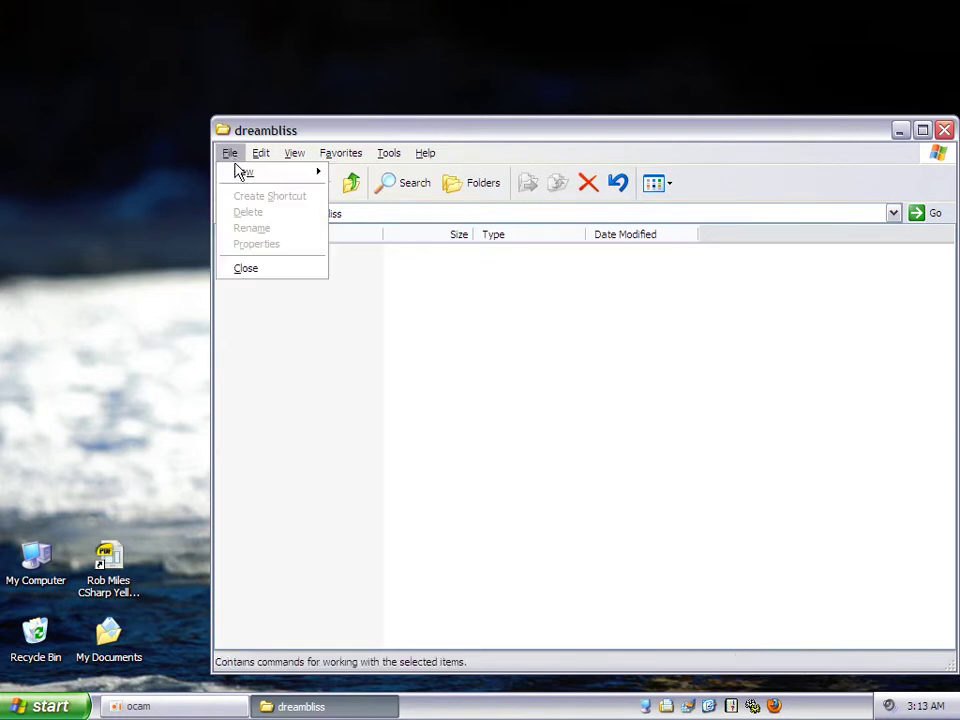
{"action": "mouse_move", "coordinate": [240, 173]}
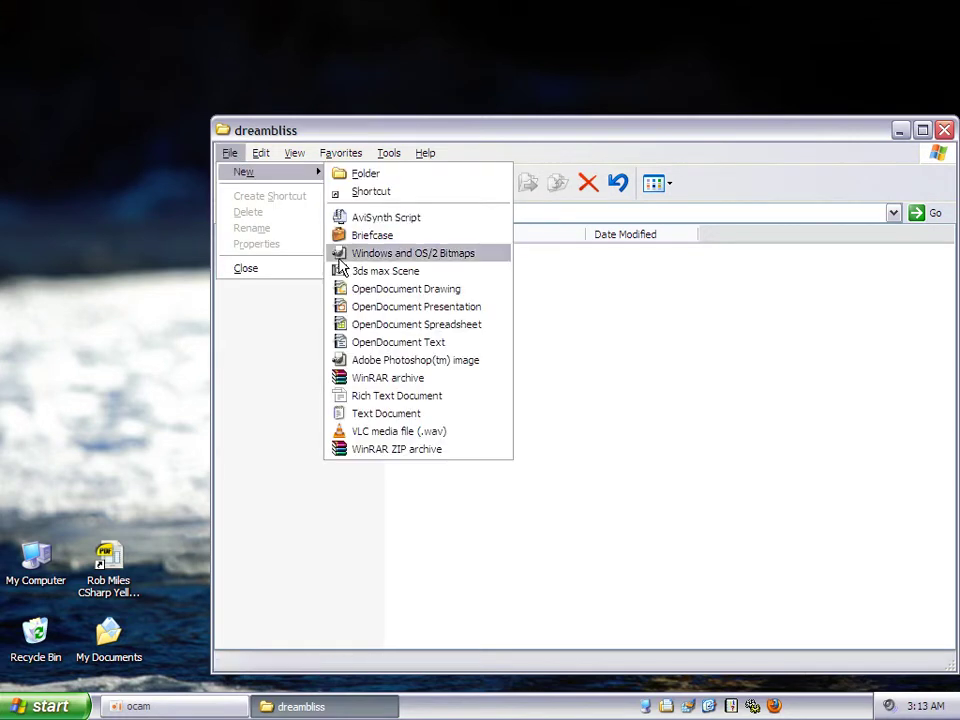
{"action": "left_click", "coordinate": [414, 177]}
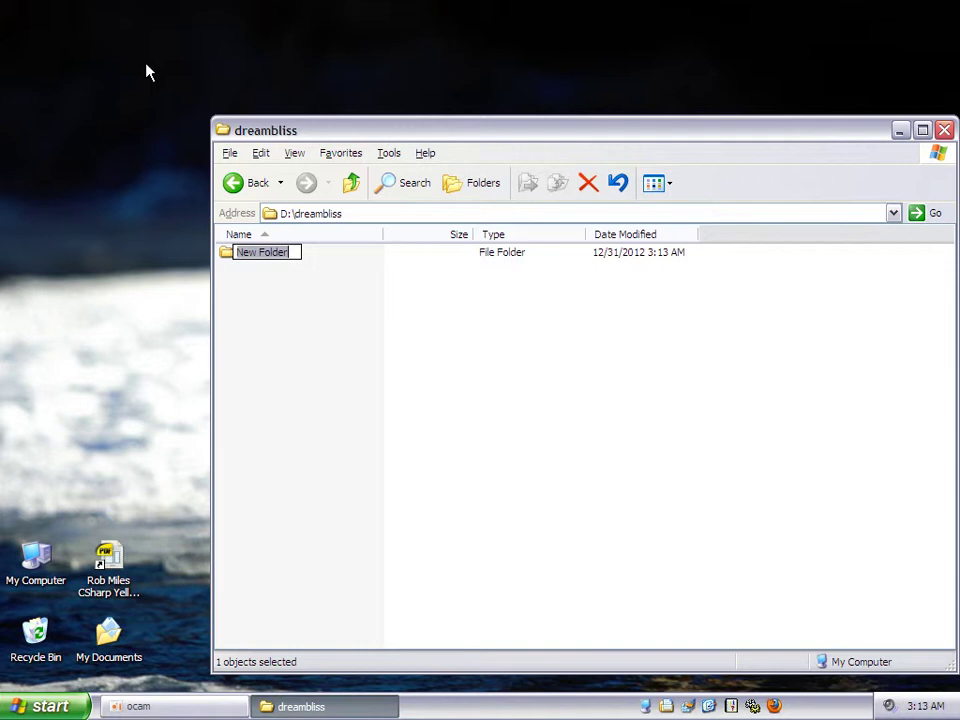
{"action": "type", "text": "pac"}
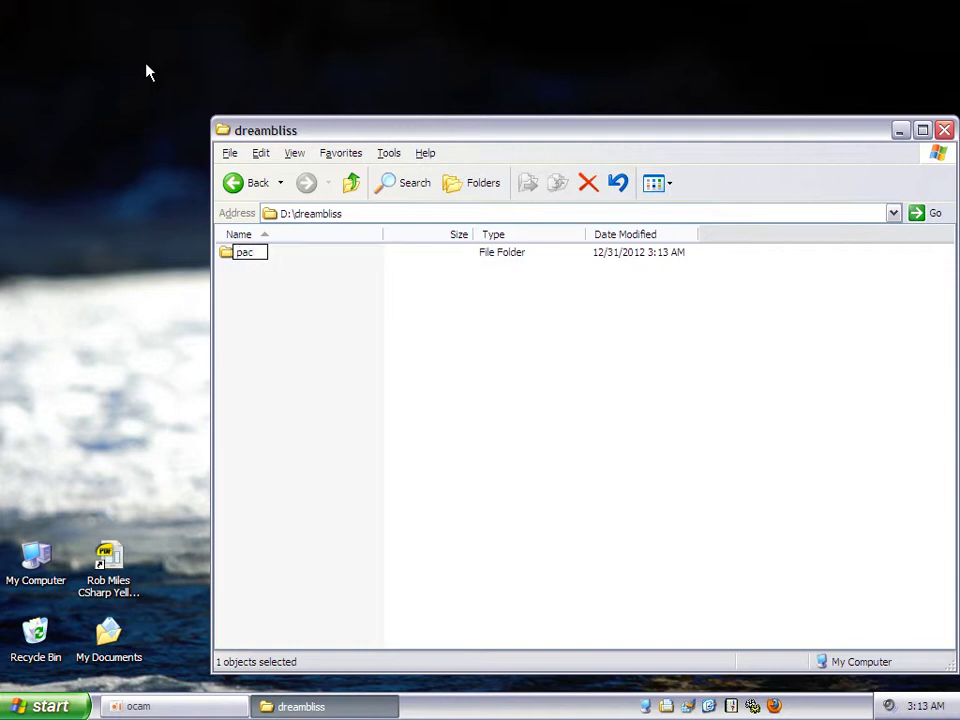
{"action": "type", "text": "kages"}
Open the packages subfolder of D:\dreambliss and create a folder named base in it
{"action": "left_click", "coordinate": [224, 252]}
{"action": "double_click", "coordinate": [224, 252]}
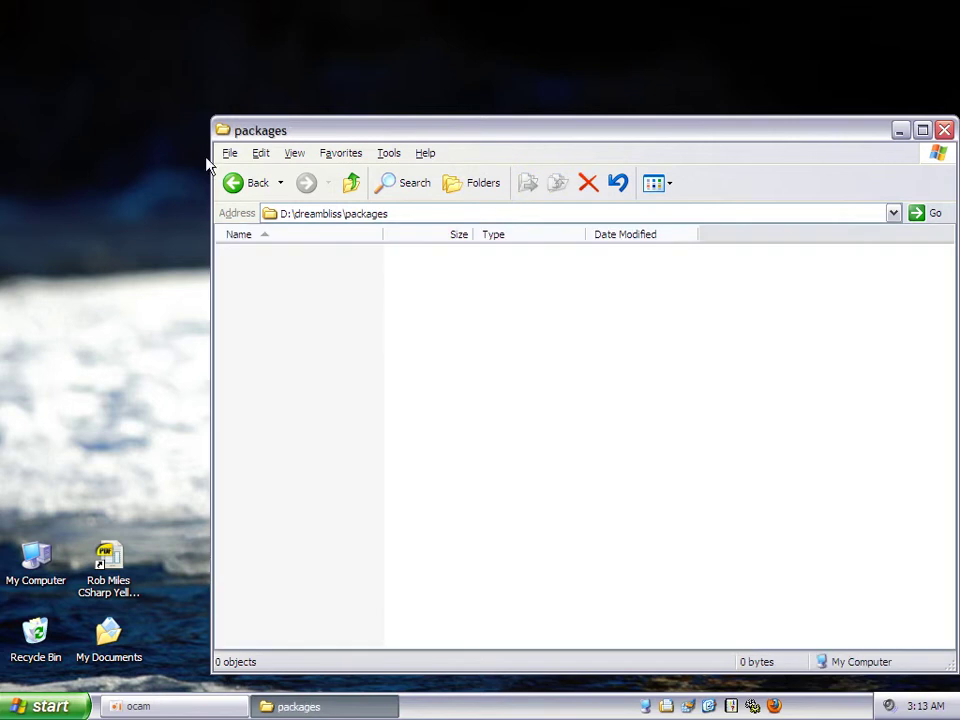
{"action": "left_click", "coordinate": [229, 153]}
{"action": "mouse_move", "coordinate": [240, 174]}
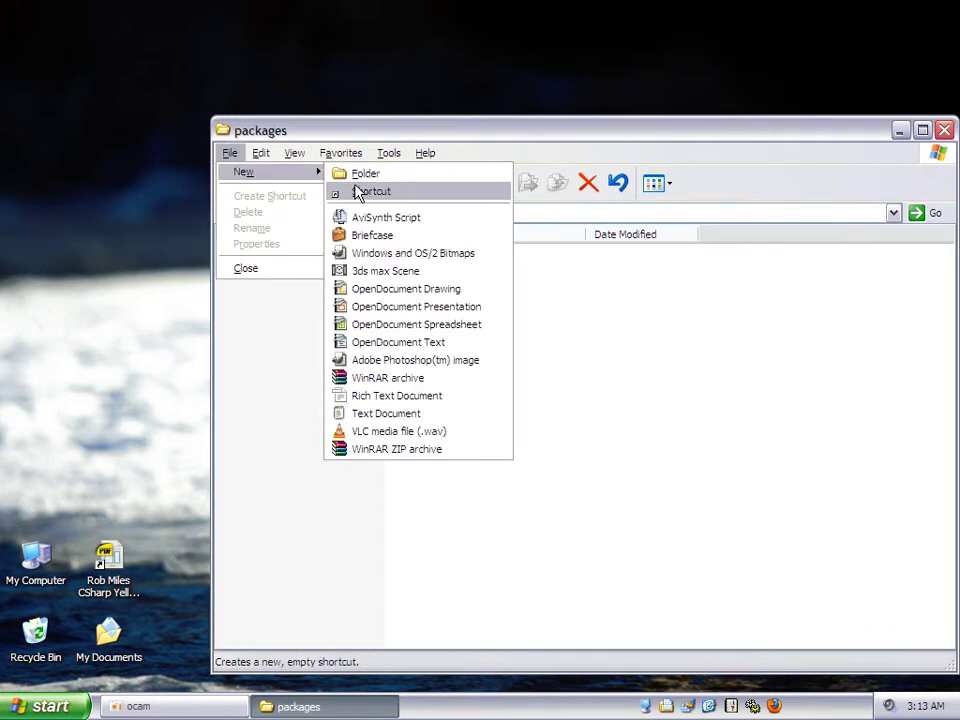
{"action": "left_click", "coordinate": [362, 112]}
{"action": "type", "text": "Basre"}
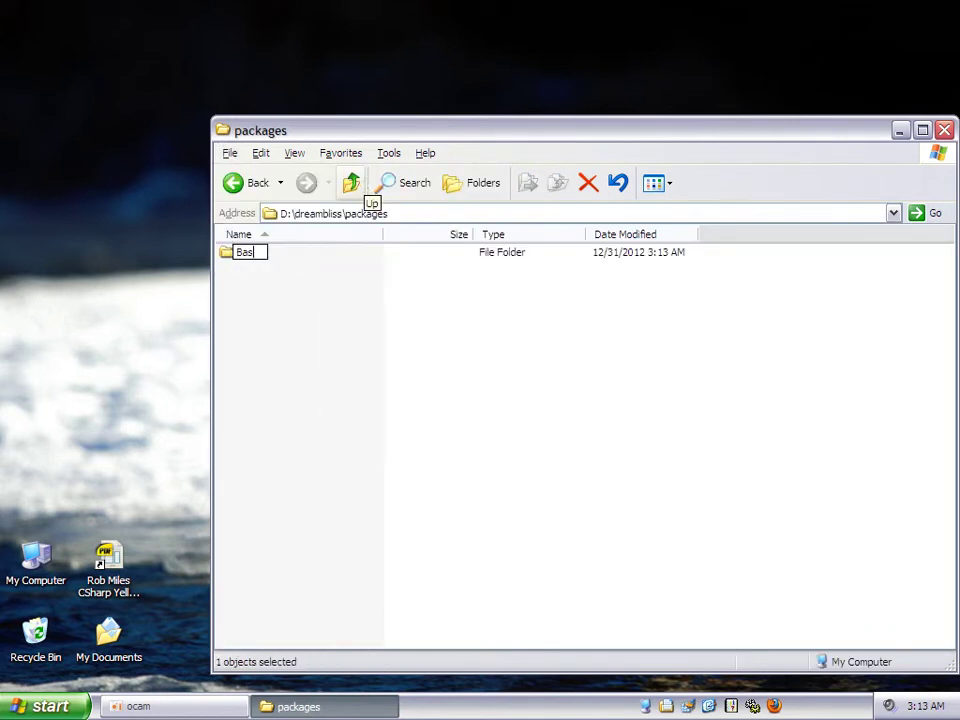
{"action": "key", "text": "BackSpace"}
{"action": "key", "text": "BackSpace"}
{"action": "key", "text": "BackSpace"}
{"action": "key", "text": "BackSpace"}
{"action": "type", "text": "base"}
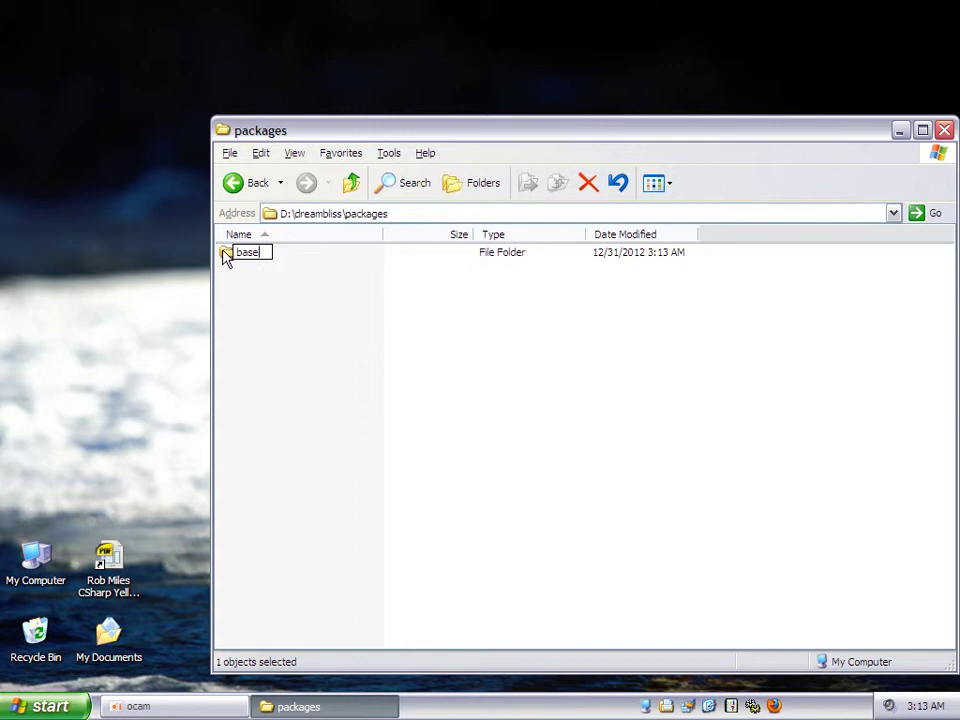
{"action": "key", "text": "Return"}
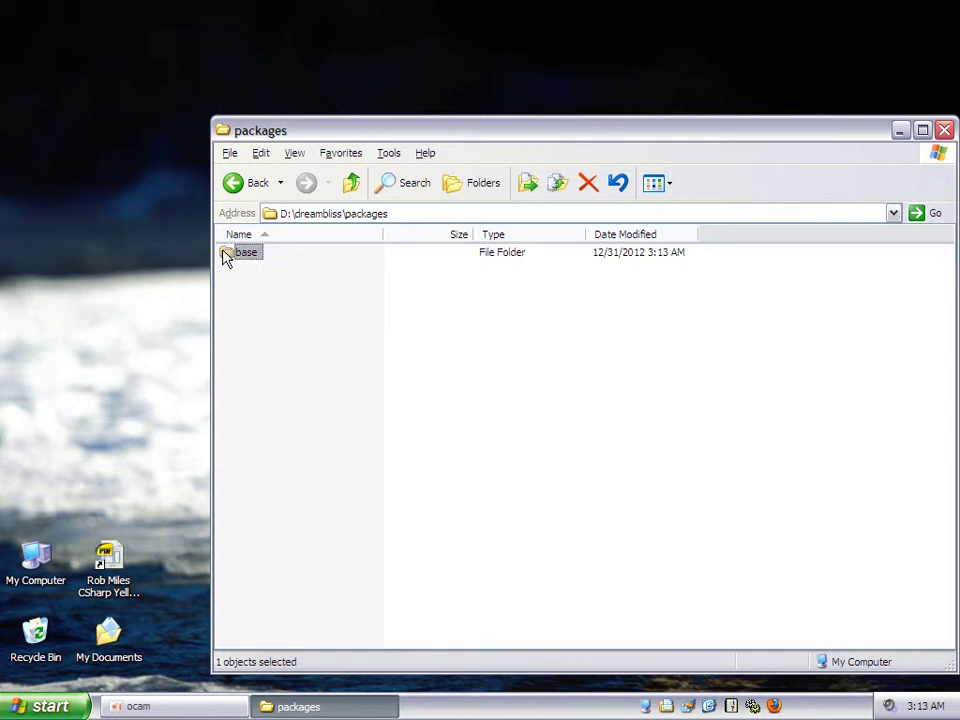
Return to the root of the D: drive and delete the dreambliss folder with its contents
{"action": "left_click", "coordinate": [349, 186]}
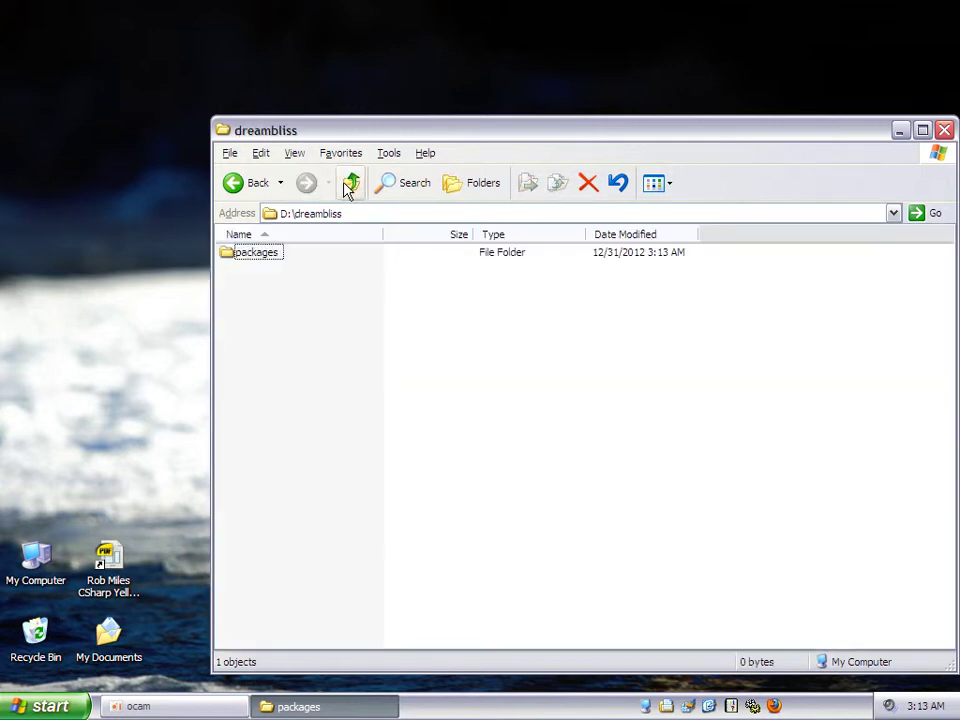
{"action": "left_click", "coordinate": [349, 186]}
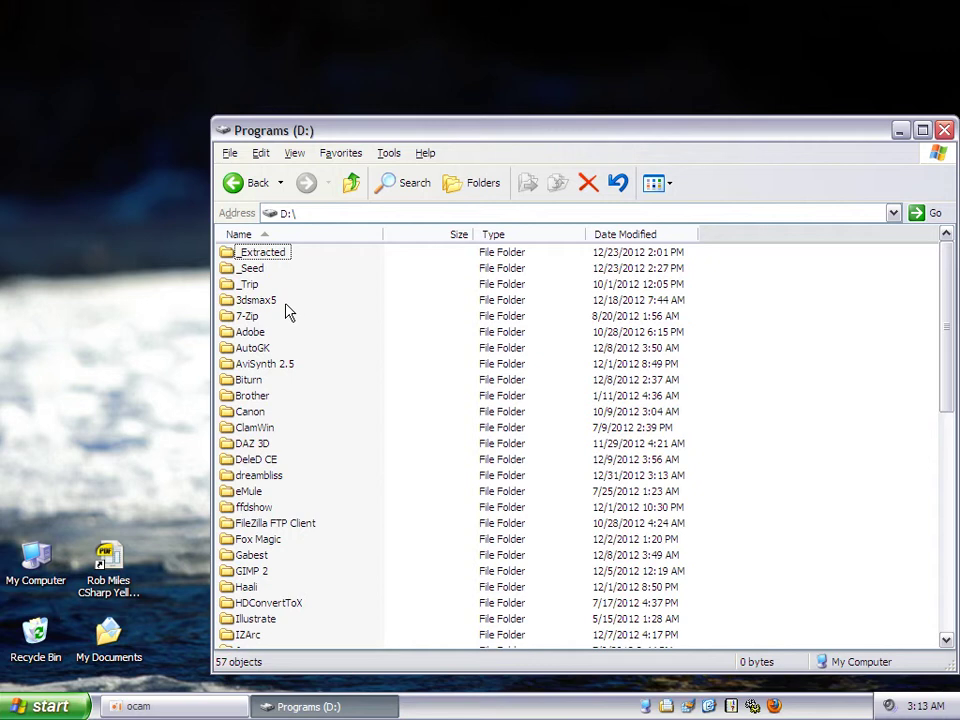
{"action": "right_click", "coordinate": [268, 477]}
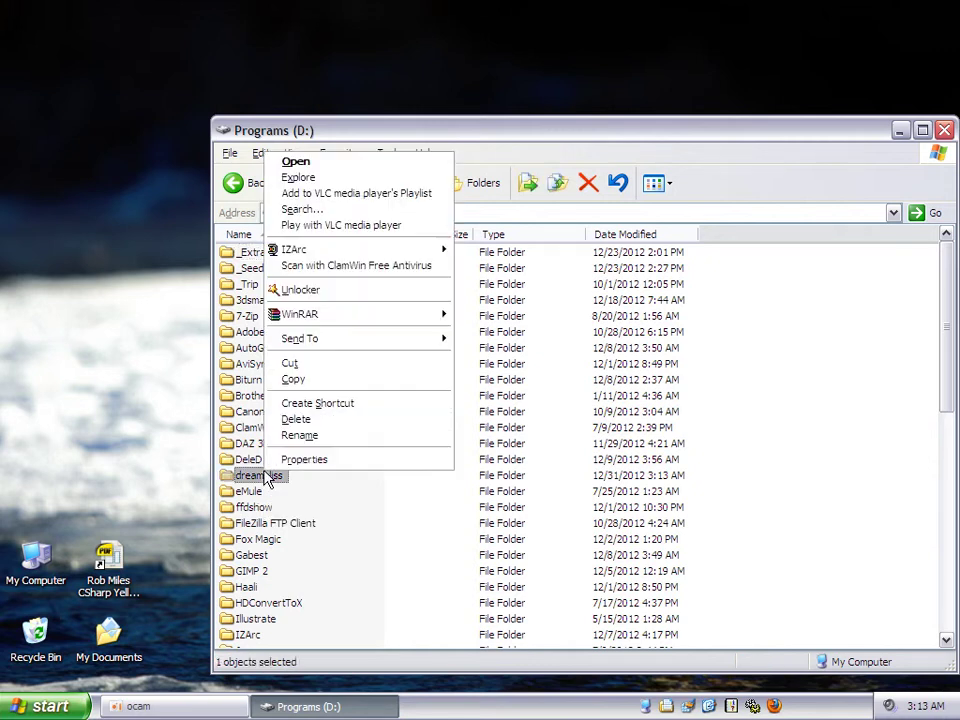
{"action": "left_click", "coordinate": [356, 422]}
{"action": "left_click", "coordinate": [553, 399]}
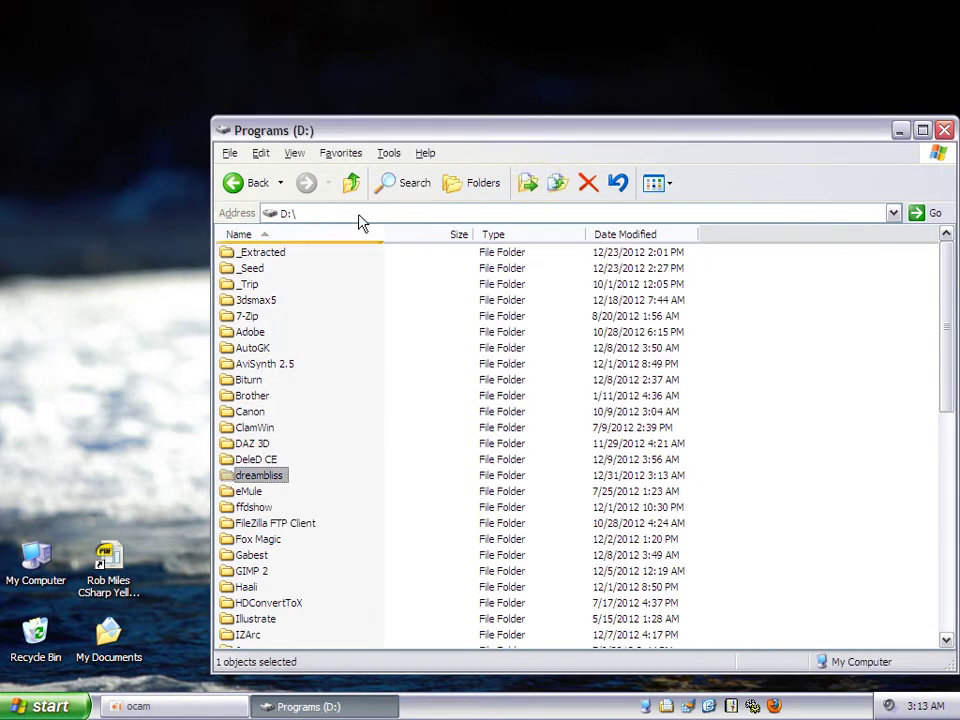
Create a new folder named packages at the root of the D: drive
{"action": "left_click", "coordinate": [229, 153]}
{"action": "mouse_move", "coordinate": [289, 175]}
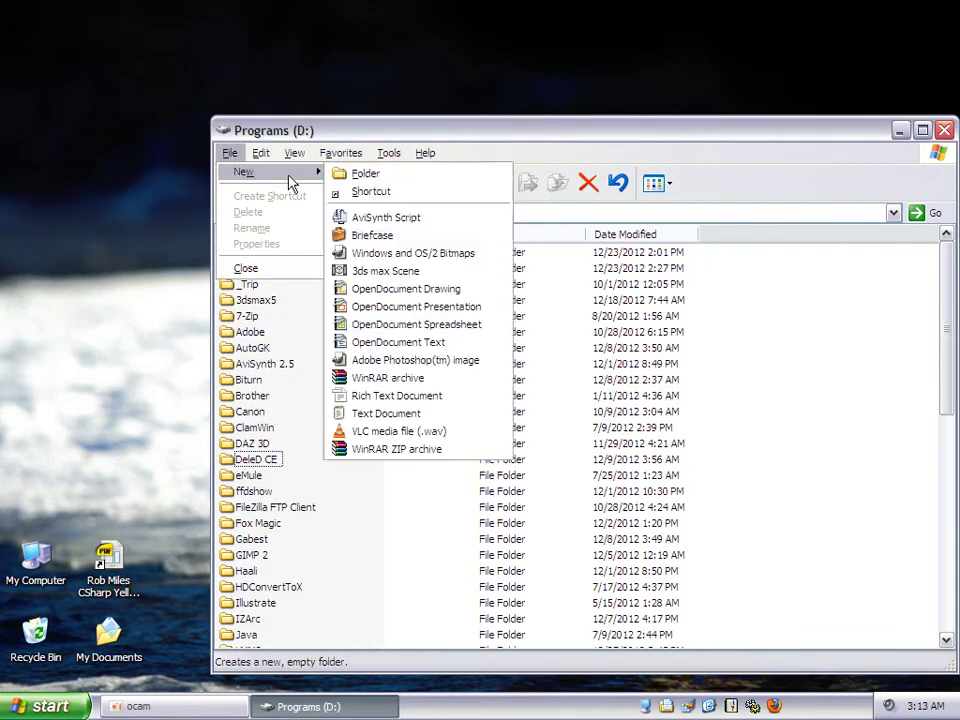
{"action": "left_click", "coordinate": [362, 174]}
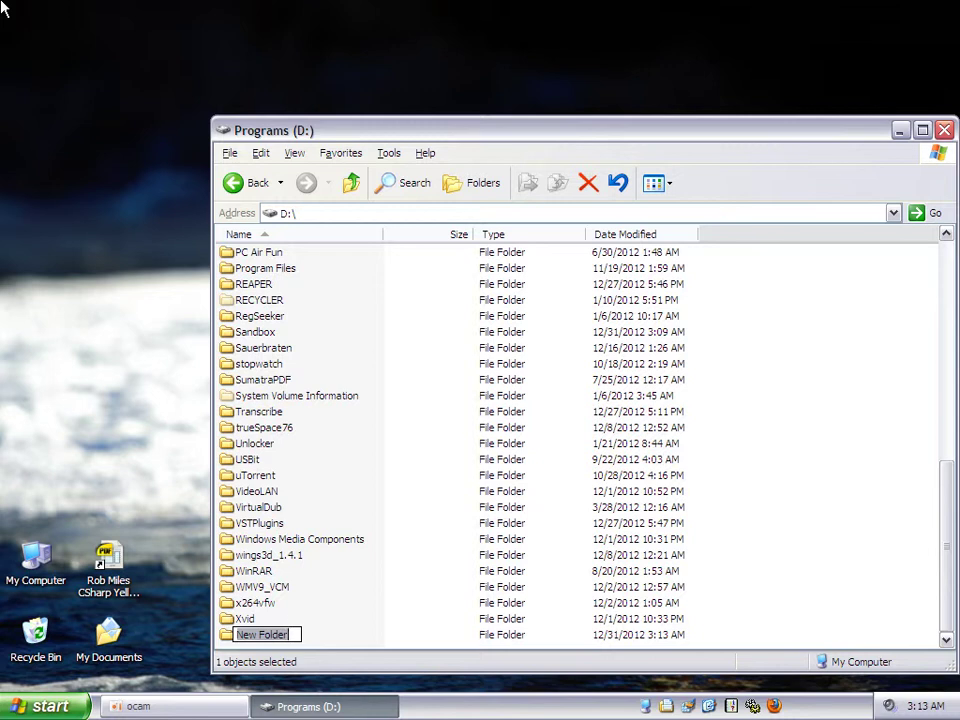
{"action": "type", "text": "packages"}
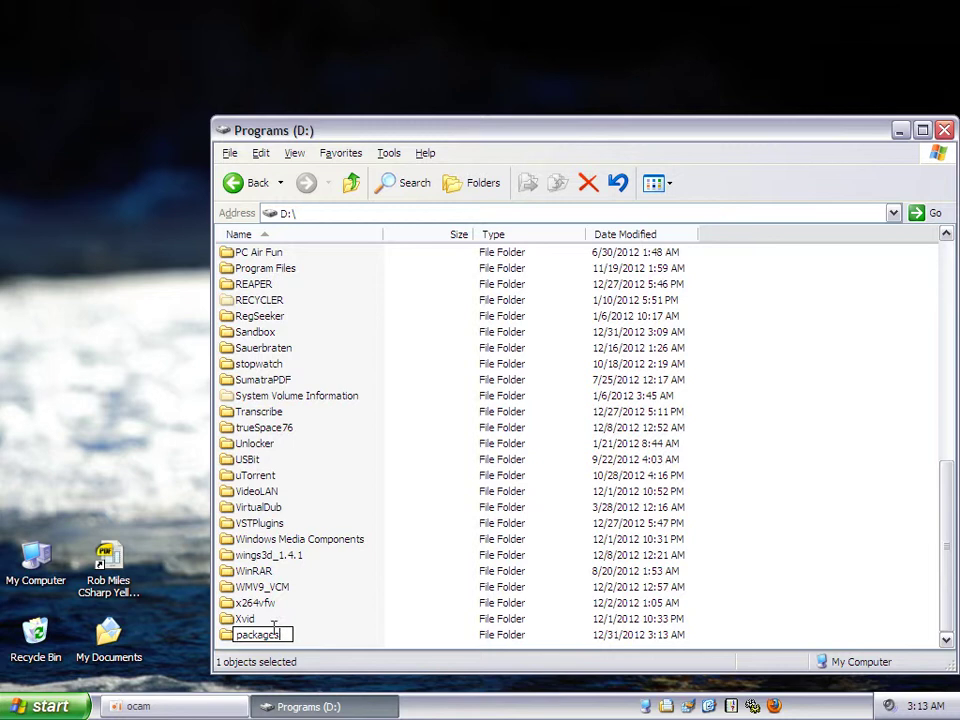
{"action": "left_click", "coordinate": [220, 637]}
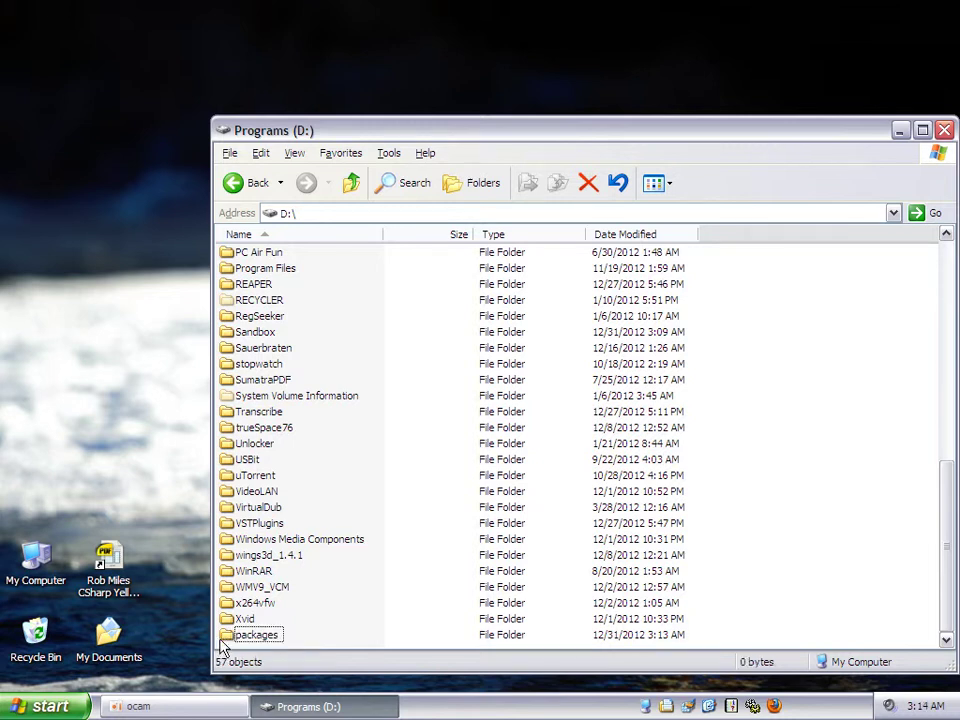
Open the new D:\packages folder and create a subfolder named base in it
{"action": "left_click", "coordinate": [230, 636]}
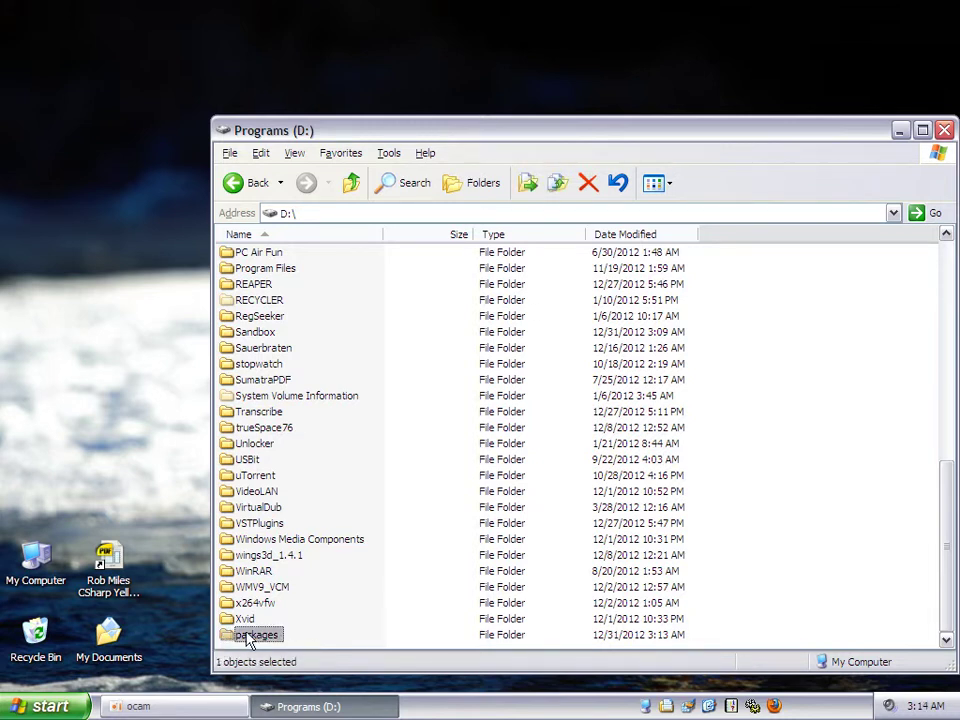
{"action": "double_click", "coordinate": [249, 637]}
{"action": "left_click", "coordinate": [229, 153]}
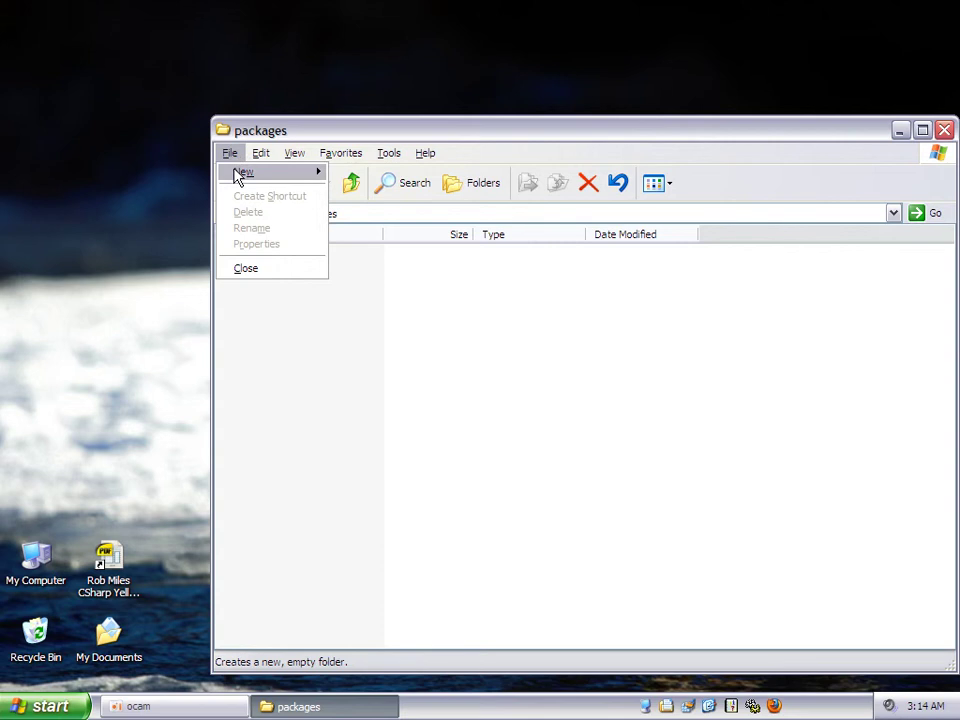
{"action": "mouse_move", "coordinate": [317, 171]}
{"action": "left_click", "coordinate": [362, 174]}
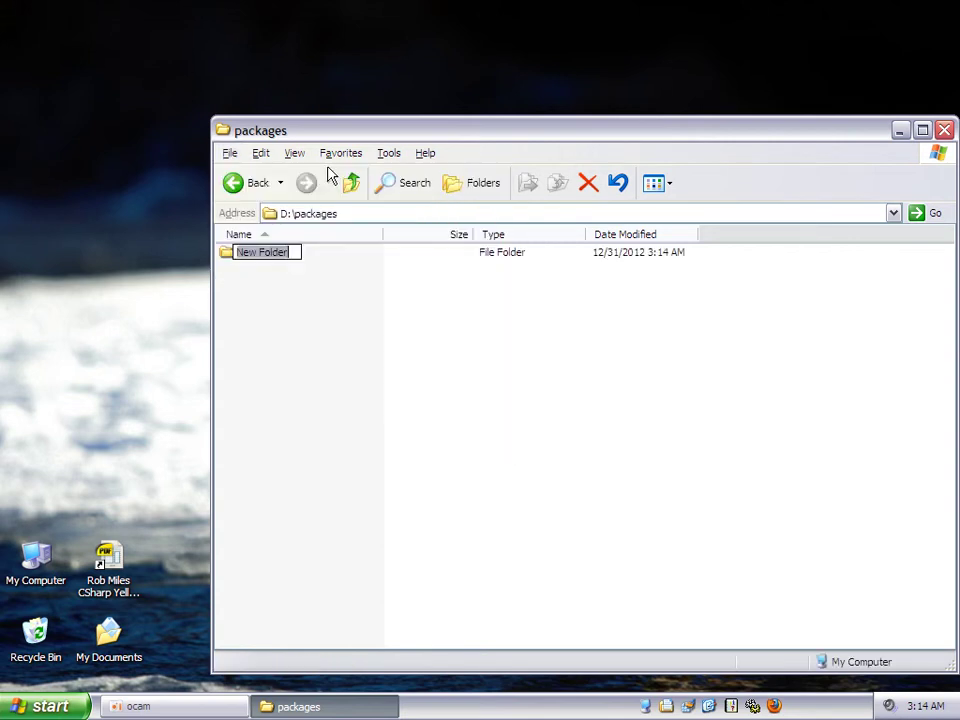
{"action": "type", "text": "base"}
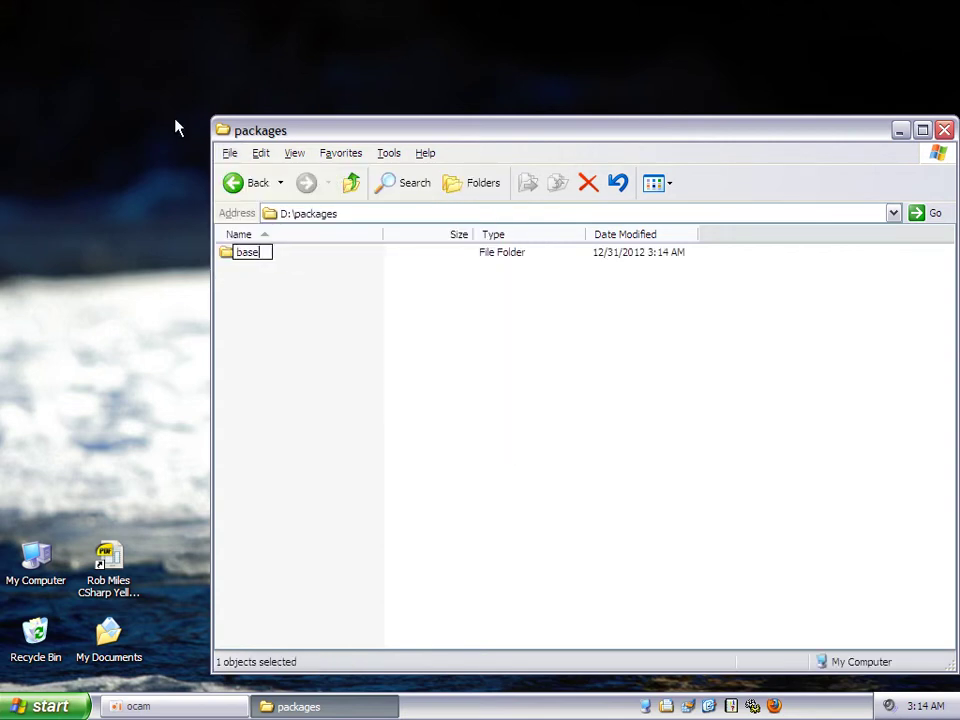
{"action": "key", "text": "Return"}
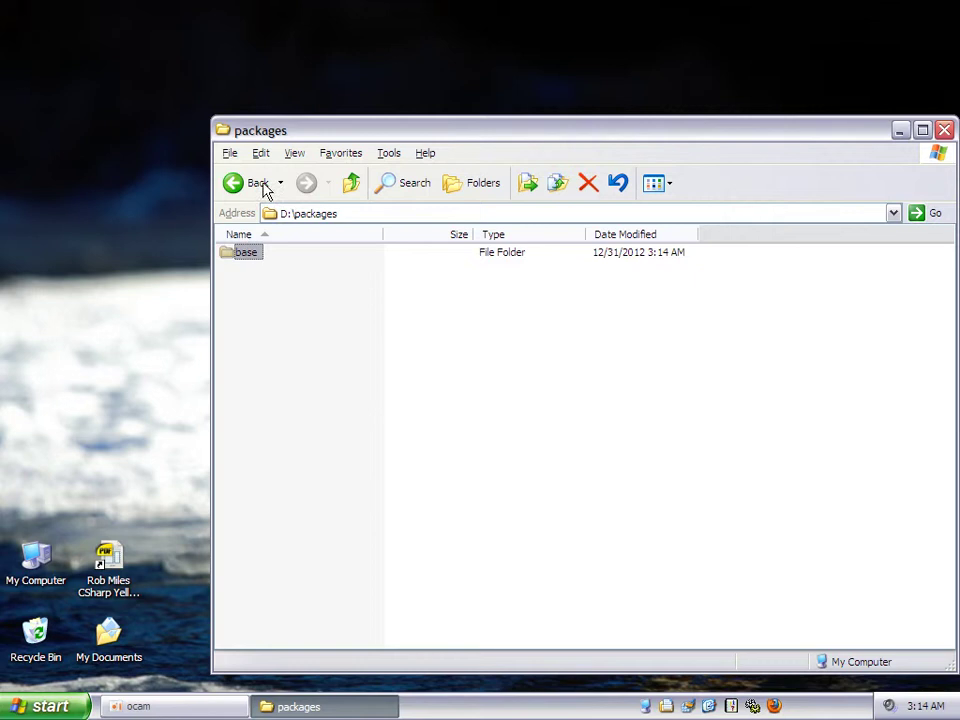
Open the base subfolder of D:\packages and create a folder named dreambliss in it
{"action": "double_click", "coordinate": [228, 254]}
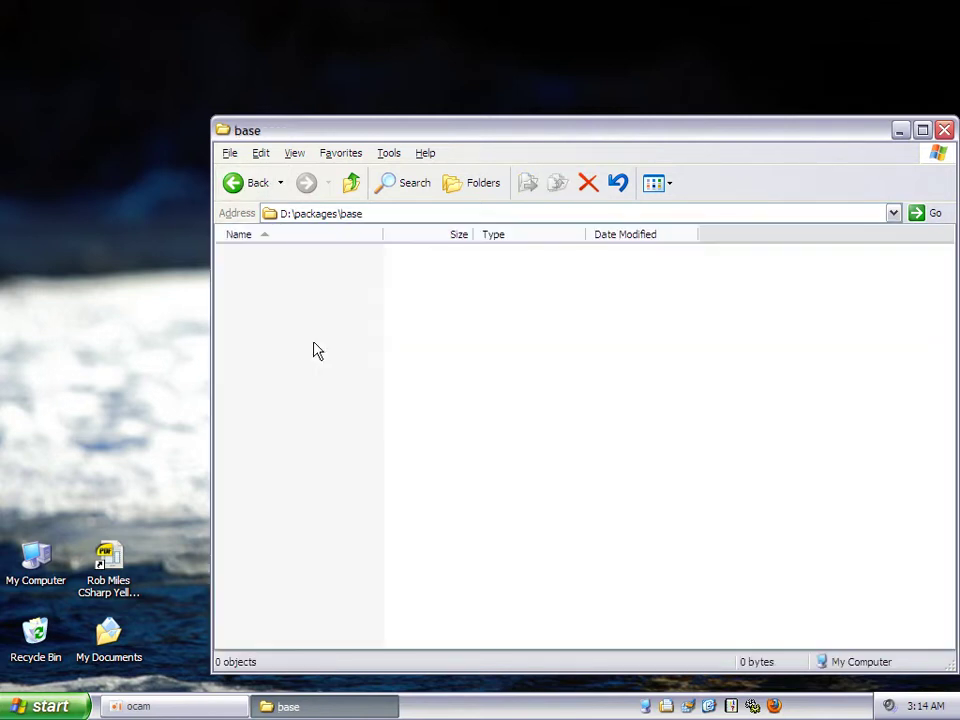
{"action": "left_click", "coordinate": [229, 153]}
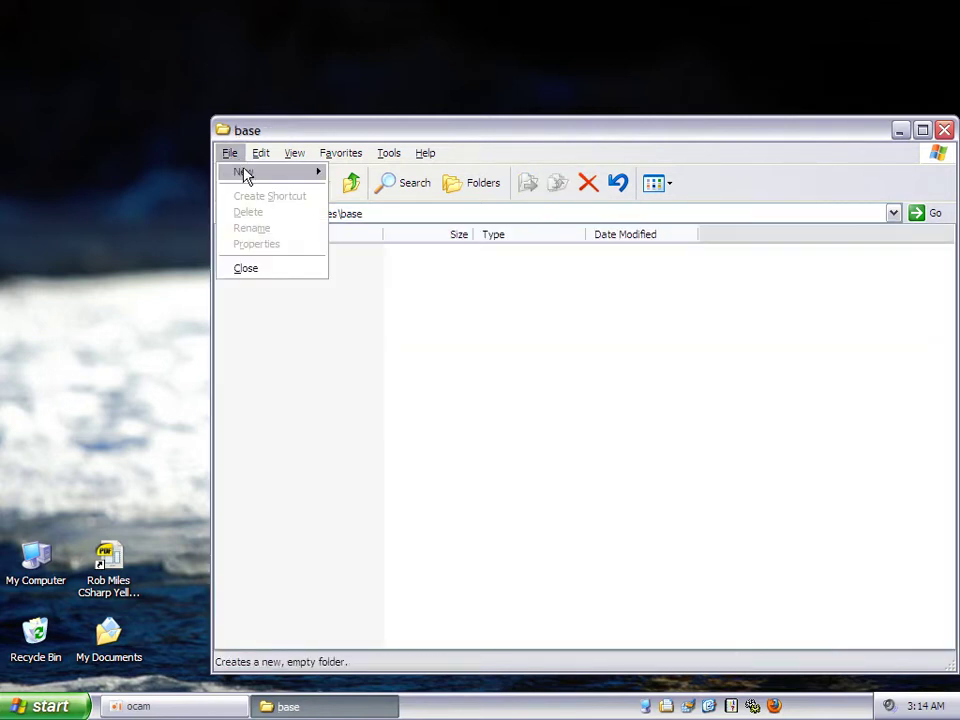
{"action": "mouse_move", "coordinate": [242, 168]}
{"action": "left_click", "coordinate": [345, 173]}
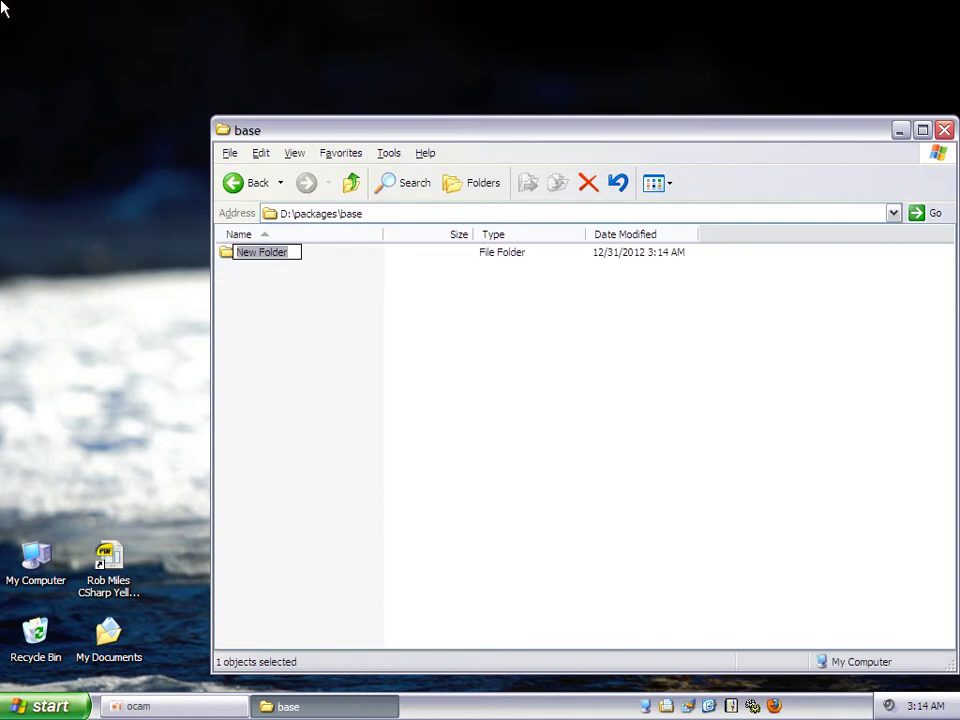
{"action": "type", "text": "dreamb"}
{"action": "type", "text": "liss"}
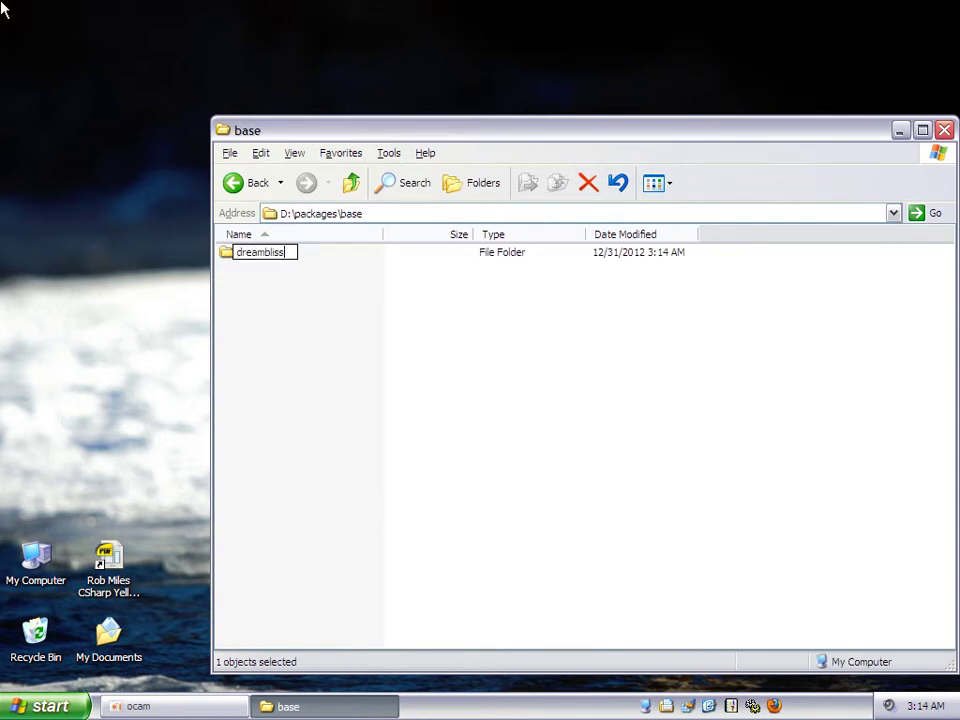
{"action": "left_click", "coordinate": [418, 409]}
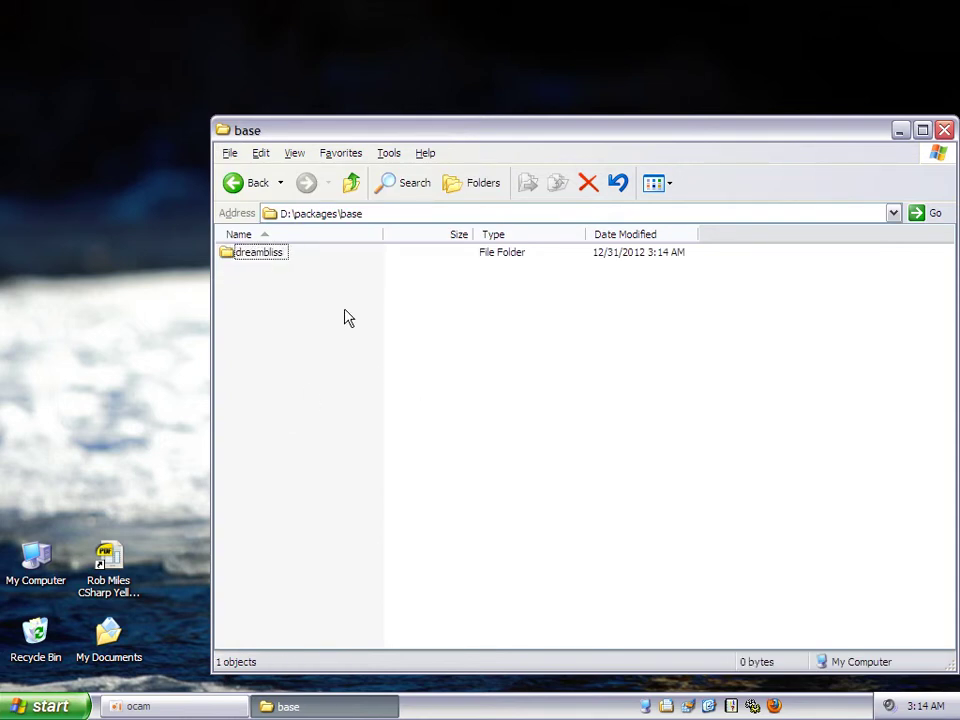
Open the new dreambliss folder inside D:\packages\base
{"action": "left_click", "coordinate": [257, 258]}
{"action": "left_click", "coordinate": [258, 256]}
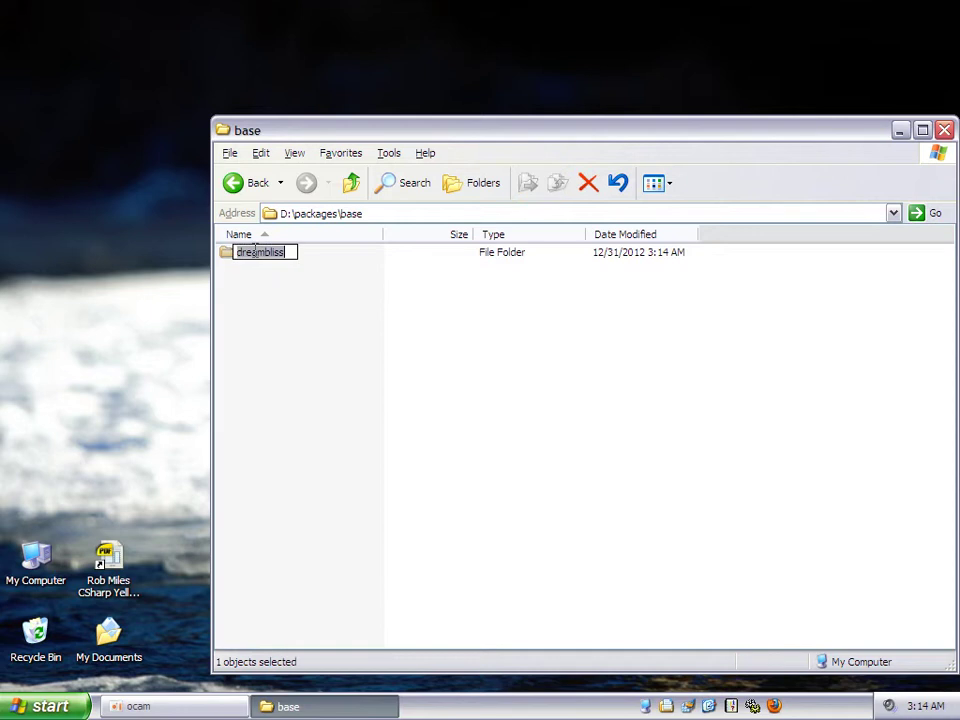
{"action": "double_click", "coordinate": [228, 256]}
Open D:\Sandbox\packages\base\dreambliss in a second window and place it beside the empty dreambliss folder's window
{"action": "double_click", "coordinate": [32, 572]}
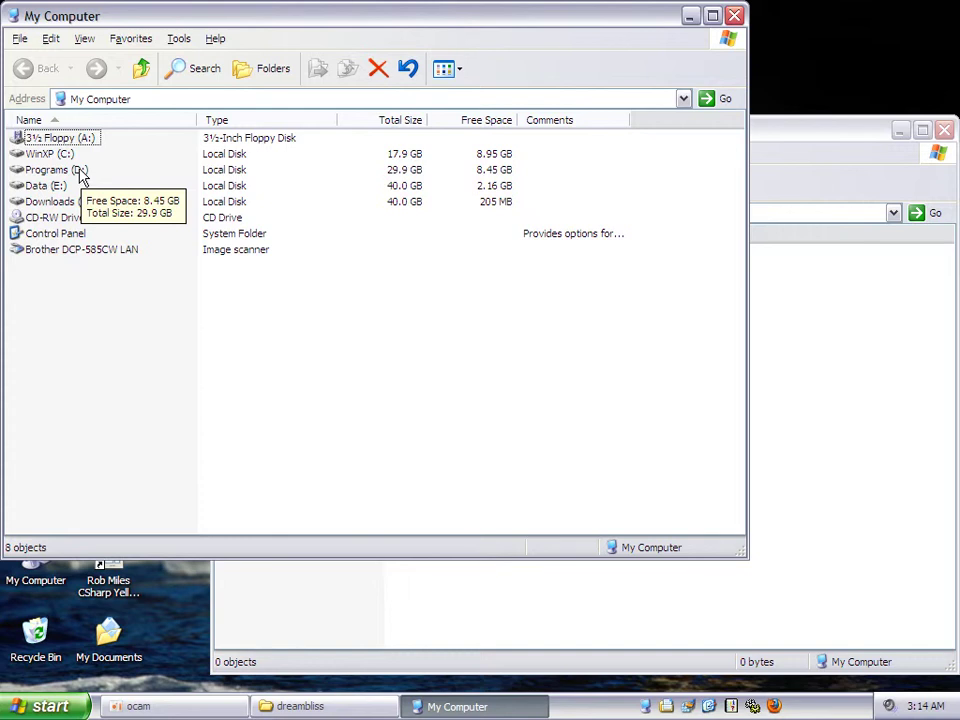
{"action": "double_click", "coordinate": [80, 170]}
{"action": "scroll", "coordinate": [114, 414], "scroll_direction": "down", "scroll_amount": 3}
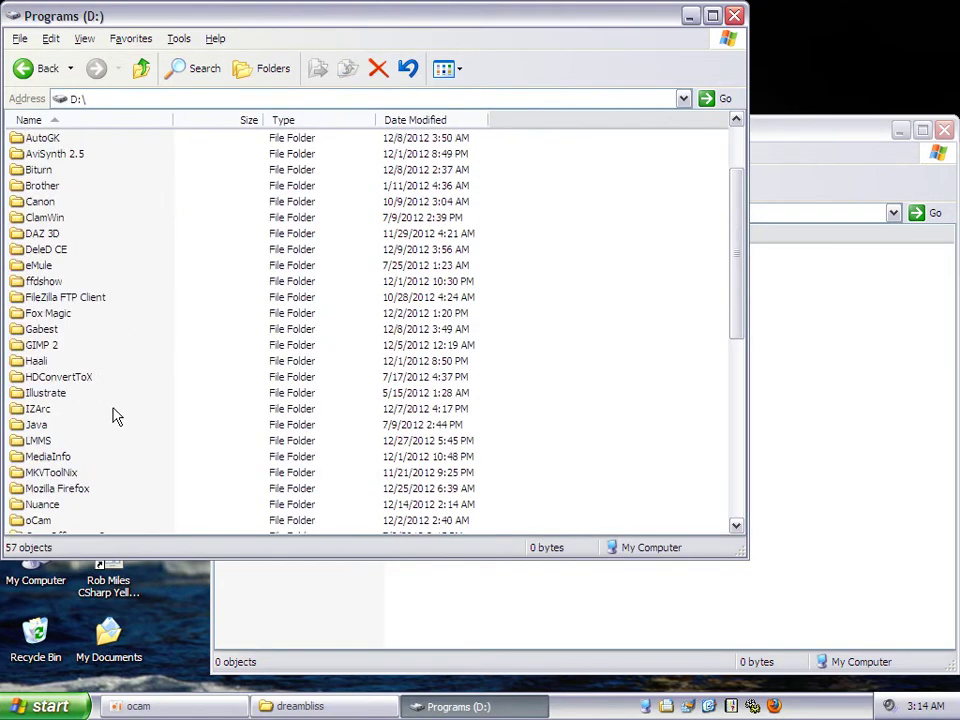
{"action": "scroll", "coordinate": [114, 414], "scroll_direction": "down", "scroll_amount": 3}
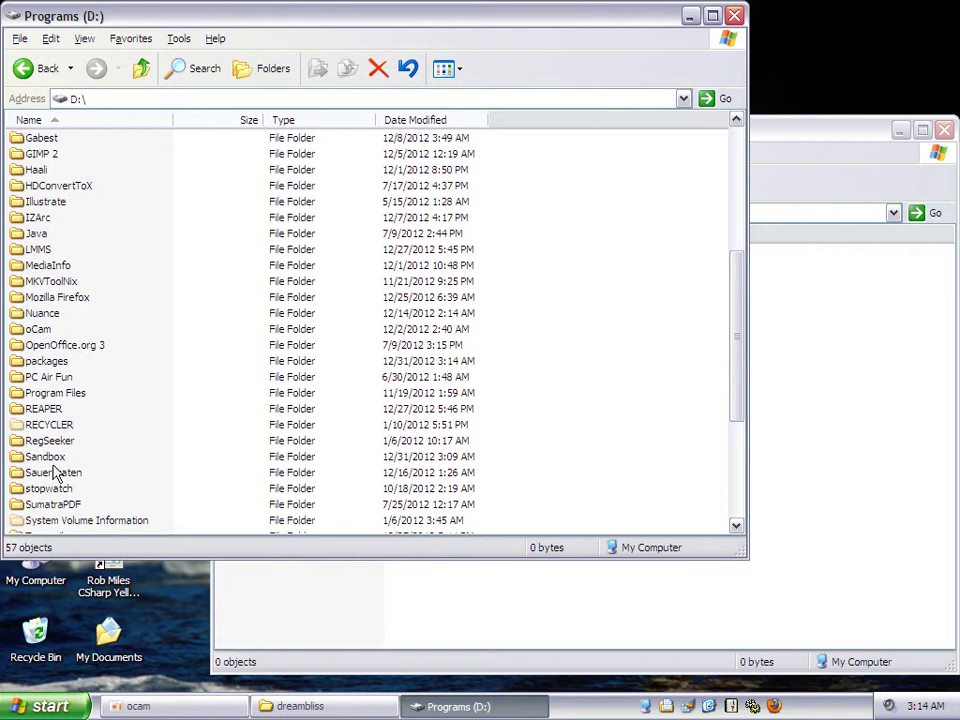
{"action": "left_click", "coordinate": [48, 458]}
{"action": "double_click", "coordinate": [48, 458]}
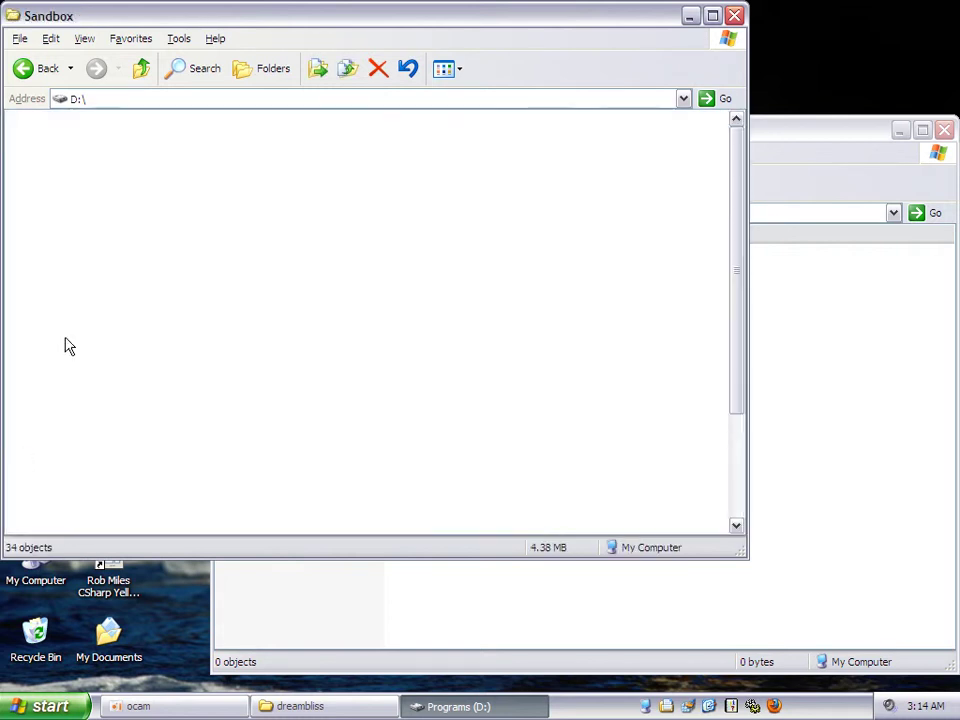
{"action": "double_click", "coordinate": [45, 217]}
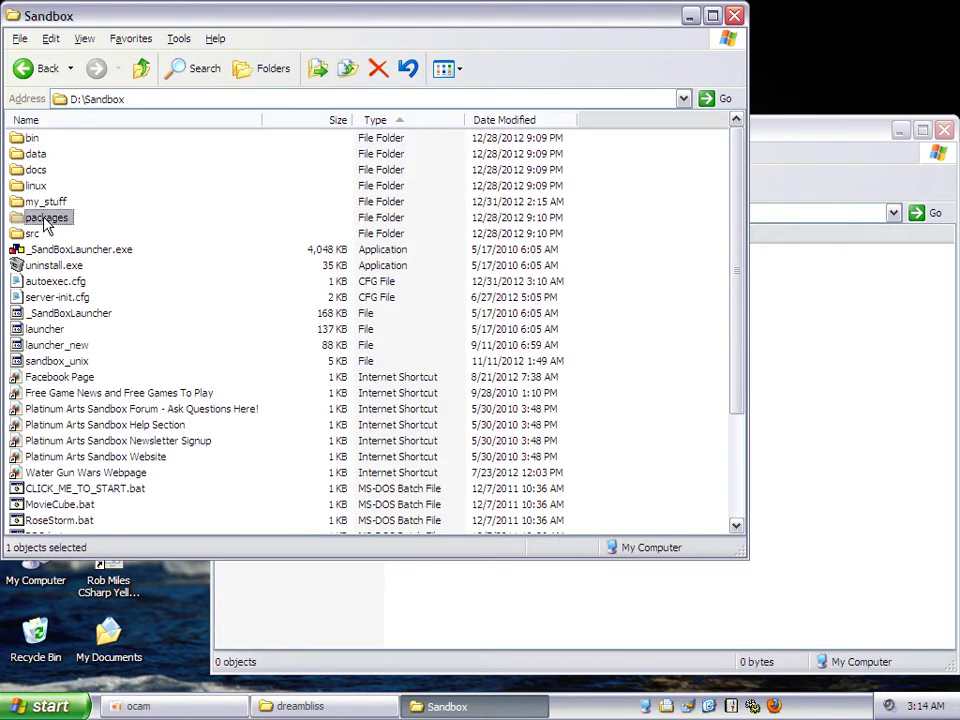
{"action": "double_click", "coordinate": [40, 169]}
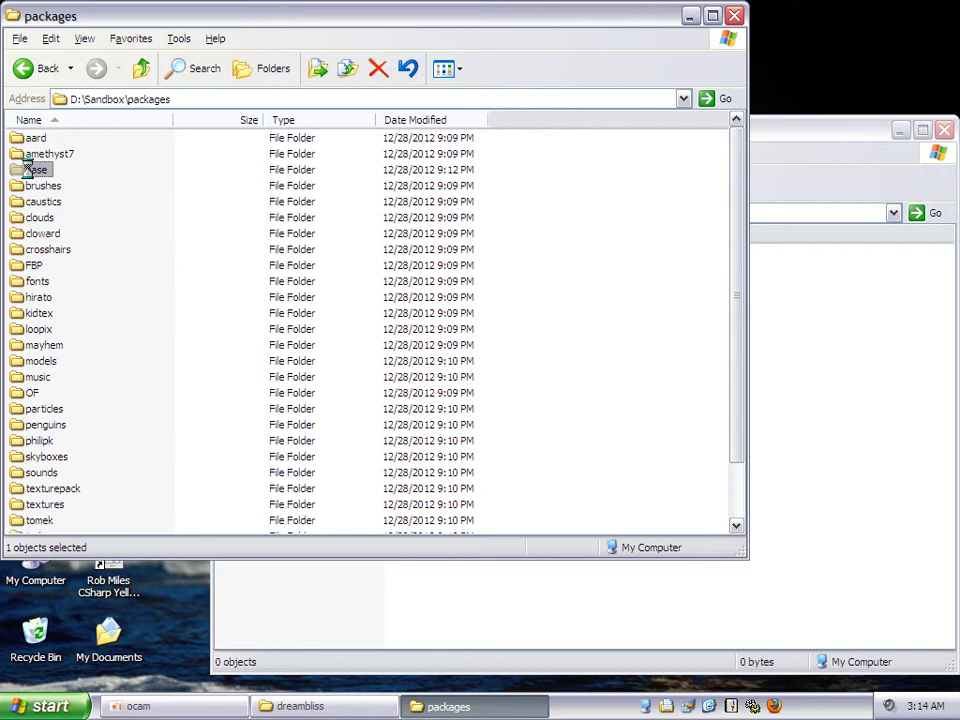
{"action": "double_click", "coordinate": [50, 135]}
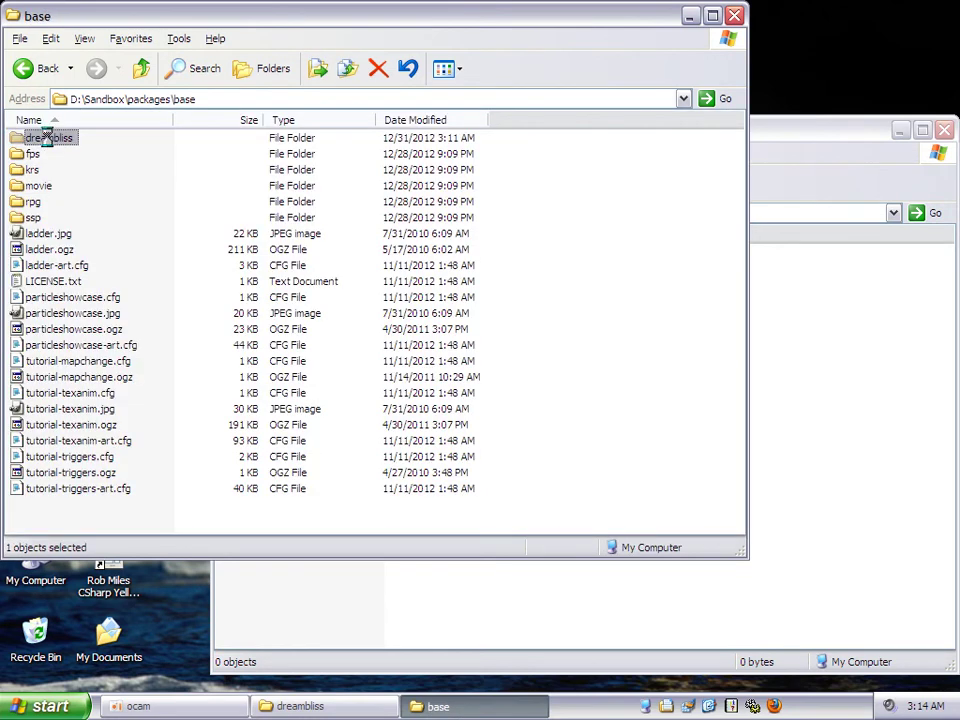
{"action": "left_click_drag", "start_coordinate": [223, 21], "coordinate": [768, 168]}
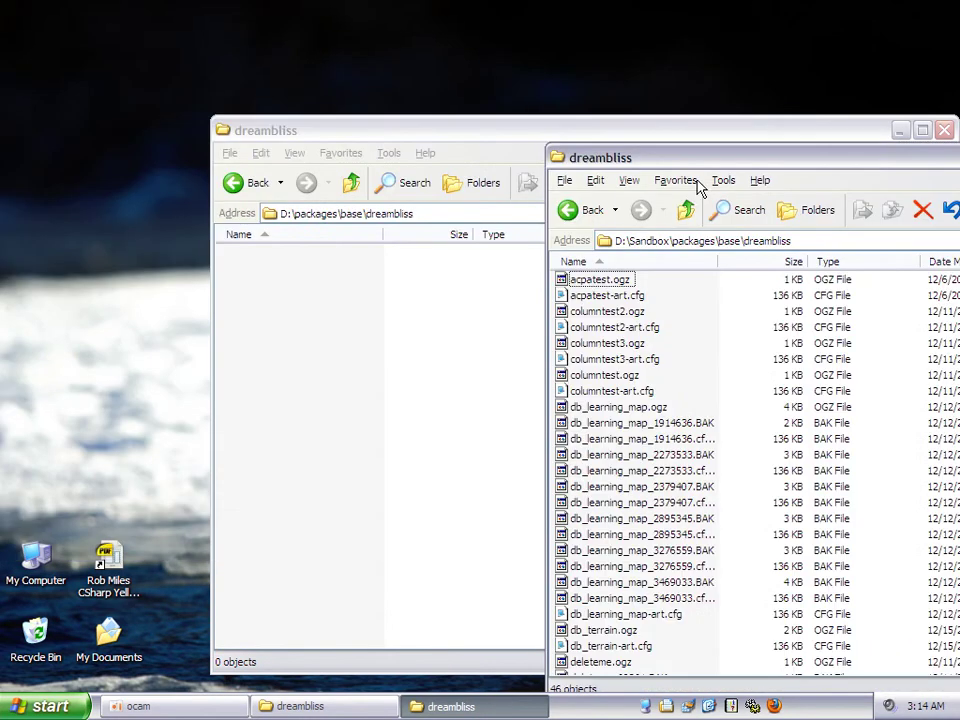
Copy acpatest.ogz and acpatest-art.cfg from the Sandbox dreambliss folder into D:\packages\base\dreambliss
{"action": "left_click", "coordinate": [590, 293]}
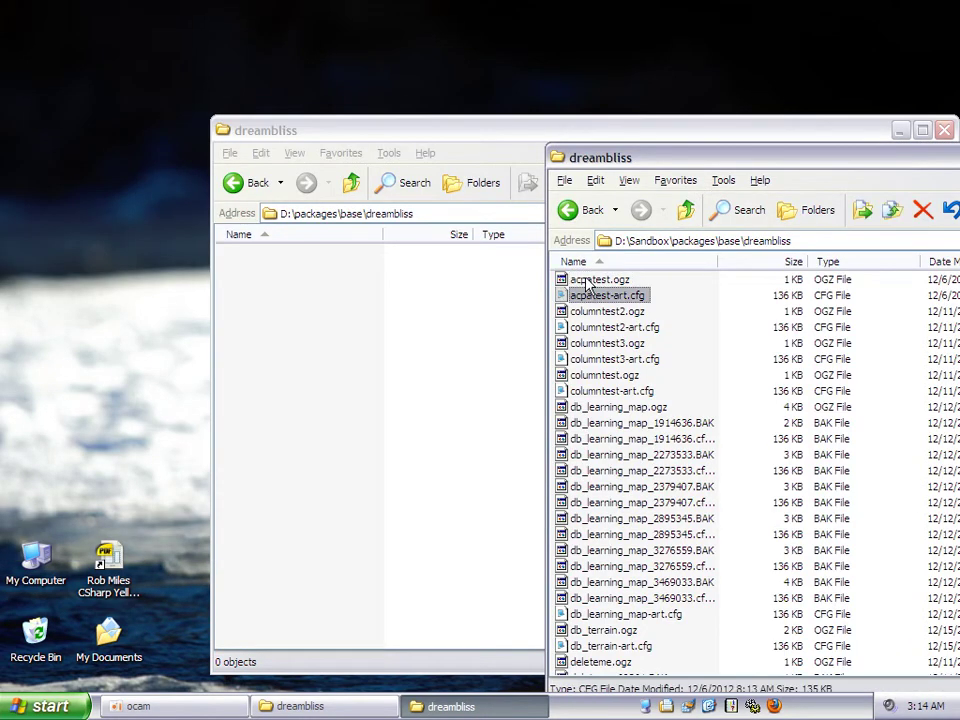
{"action": "left_click", "coordinate": [588, 283], "text": "ctrl"}
{"action": "left_click_drag", "start_coordinate": [588, 283], "coordinate": [372, 314]}
{"action": "left_click", "coordinate": [389, 308]}
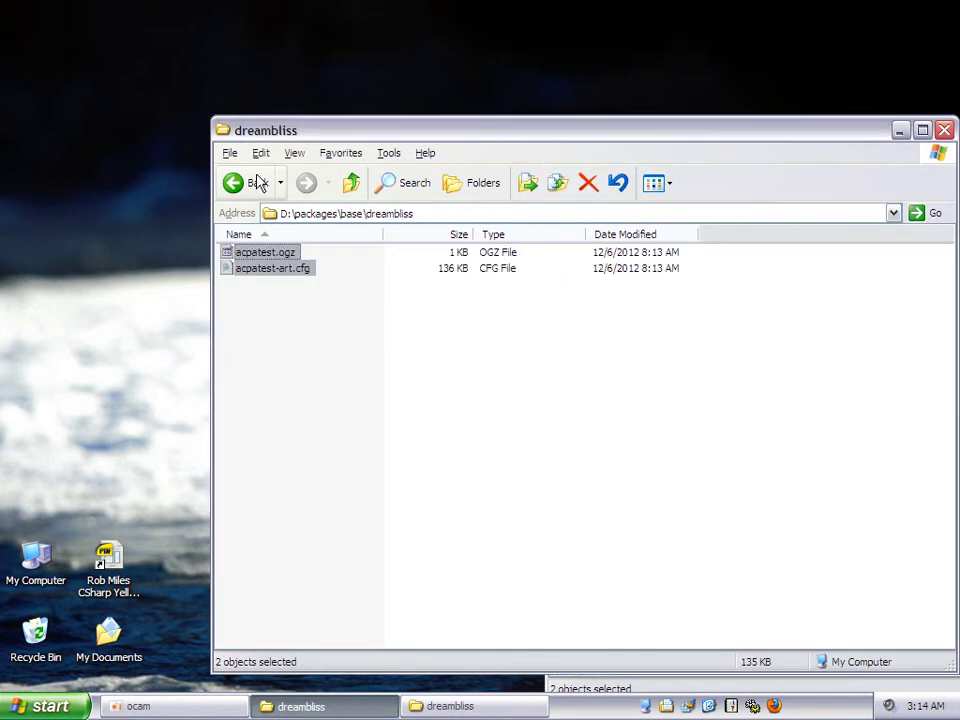
Create a new folder named acpatest in D:\packages\base\dreambliss
{"action": "left_click", "coordinate": [228, 153]}
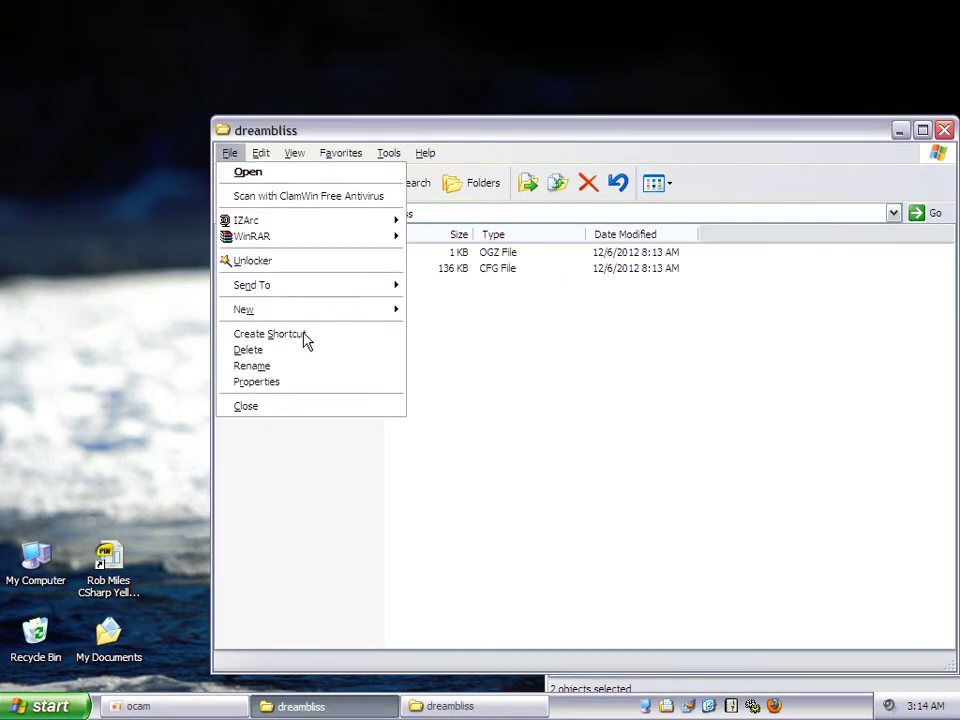
{"action": "mouse_move", "coordinate": [311, 312]}
{"action": "left_click", "coordinate": [425, 311]}
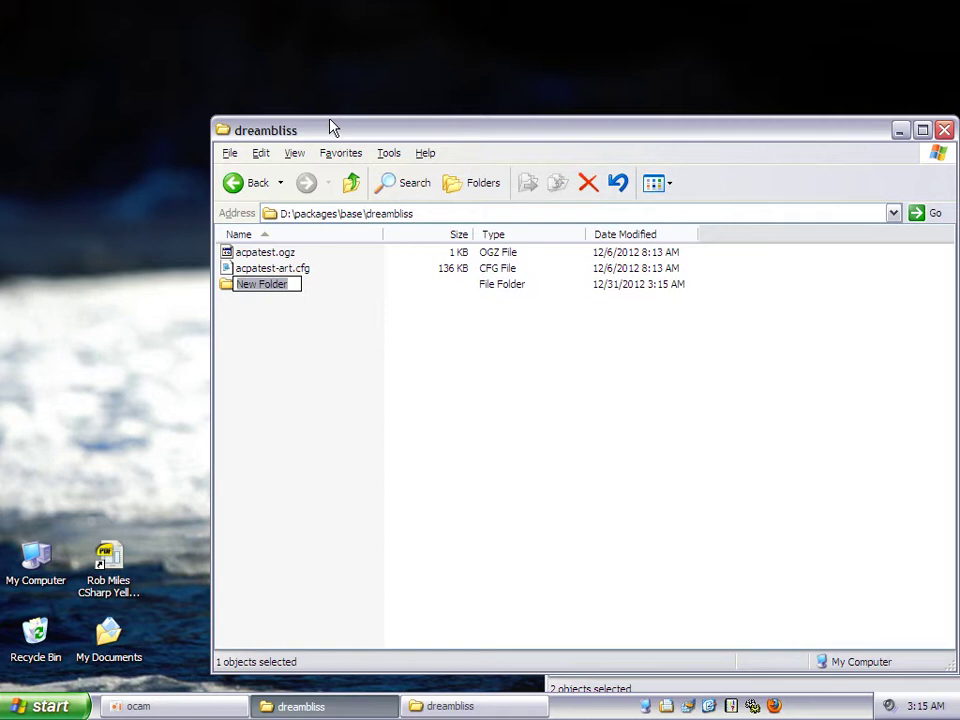
{"action": "type", "text": "acp"}
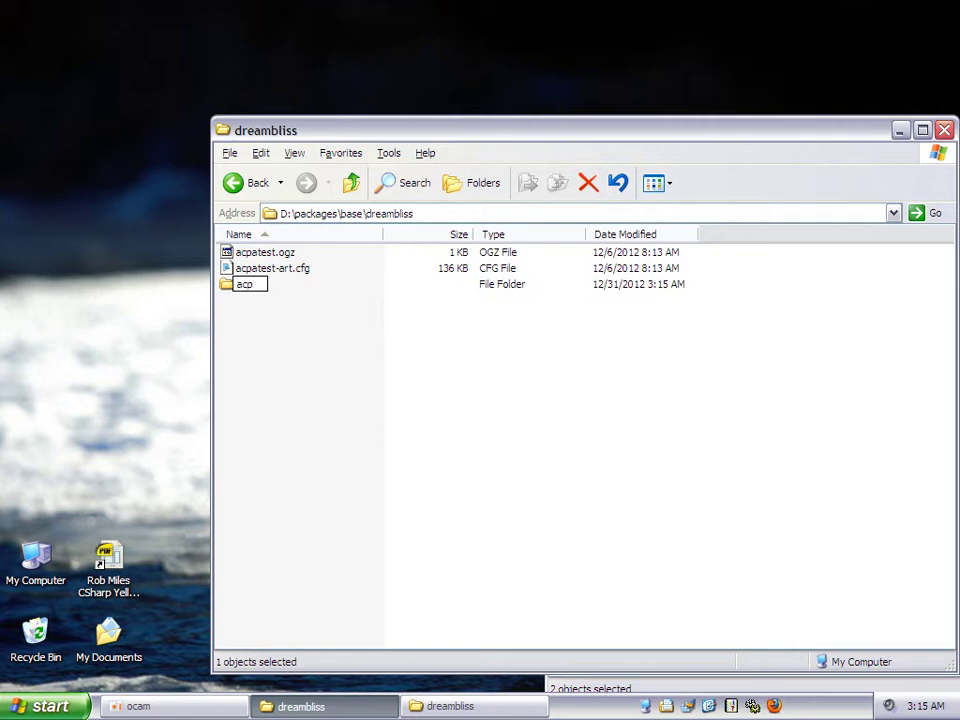
{"action": "type", "text": "atest"}
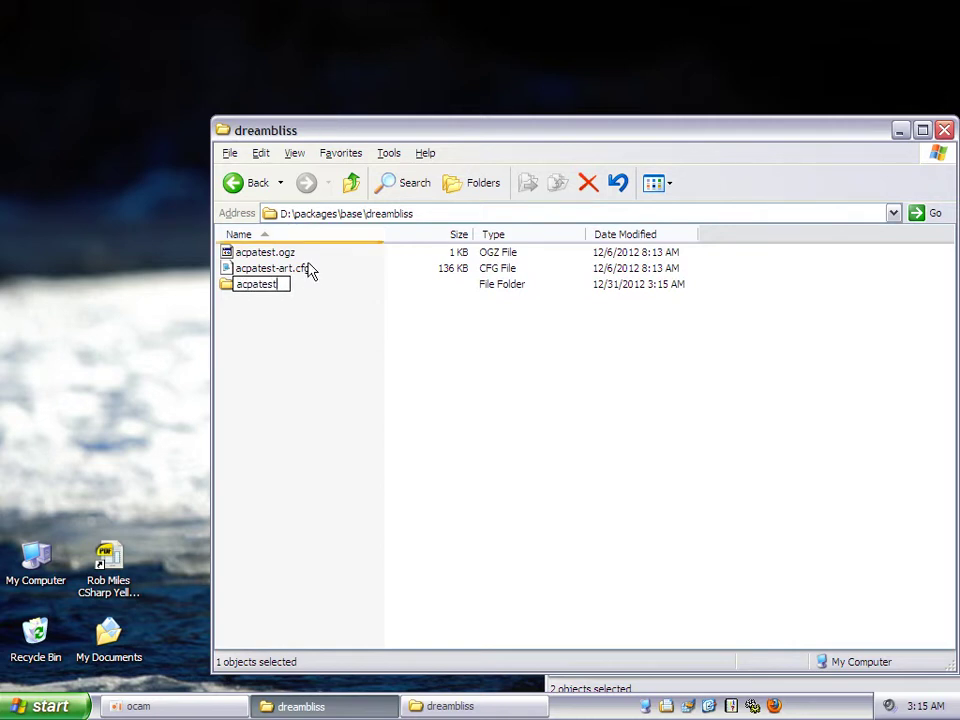
Move acpatest.ogz and acpatest-art.cfg into the acpatest folder
{"action": "left_click", "coordinate": [305, 269]}
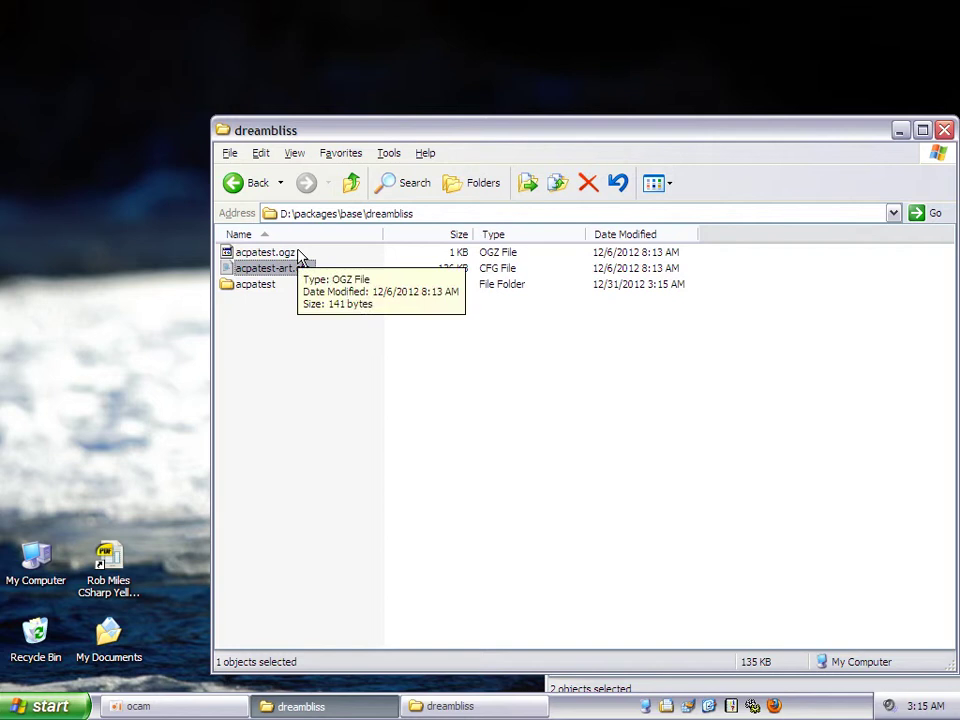
{"action": "left_click", "coordinate": [298, 253], "text": "ctrl"}
{"action": "left_click_drag", "start_coordinate": [300, 278], "coordinate": [248, 293]}
{"action": "left_click", "coordinate": [258, 312]}
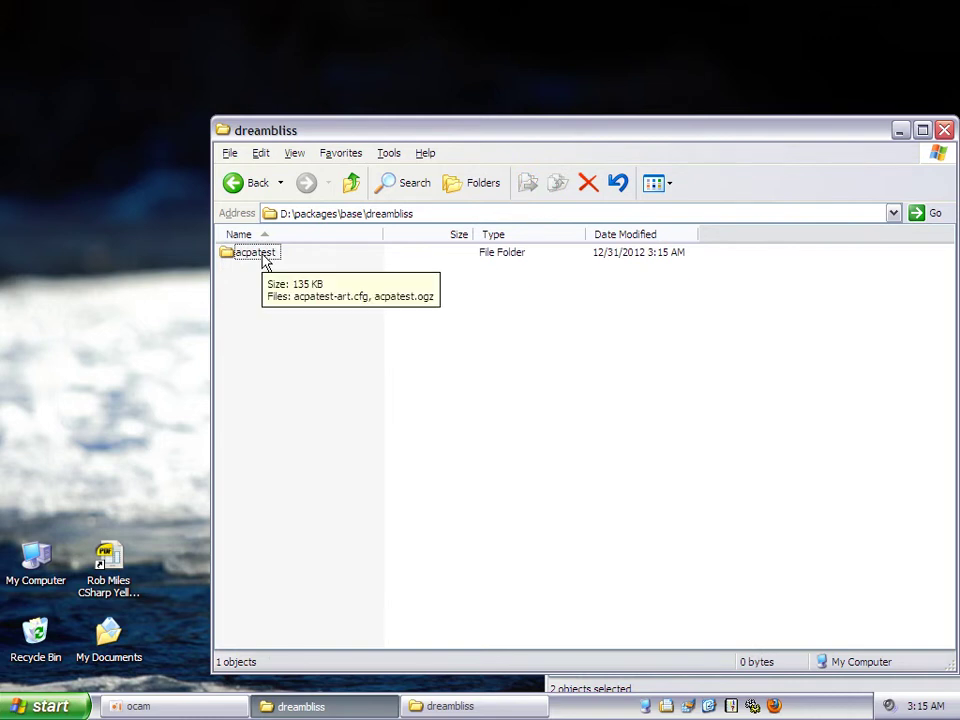
Move the acpatest folder to D:\Sandbox\packages\base\dreambliss and back to D:\packages\base\dreambliss
{"action": "left_click", "coordinate": [503, 706]}
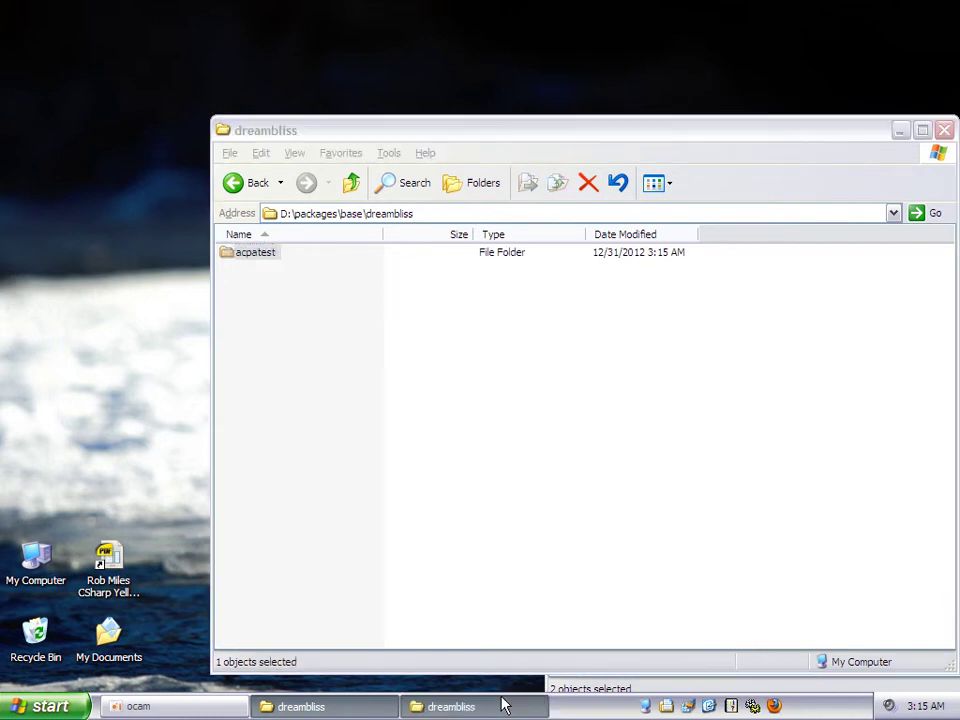
{"action": "left_click_drag", "start_coordinate": [230, 254], "coordinate": [705, 336]}
{"action": "left_click", "coordinate": [731, 358]}
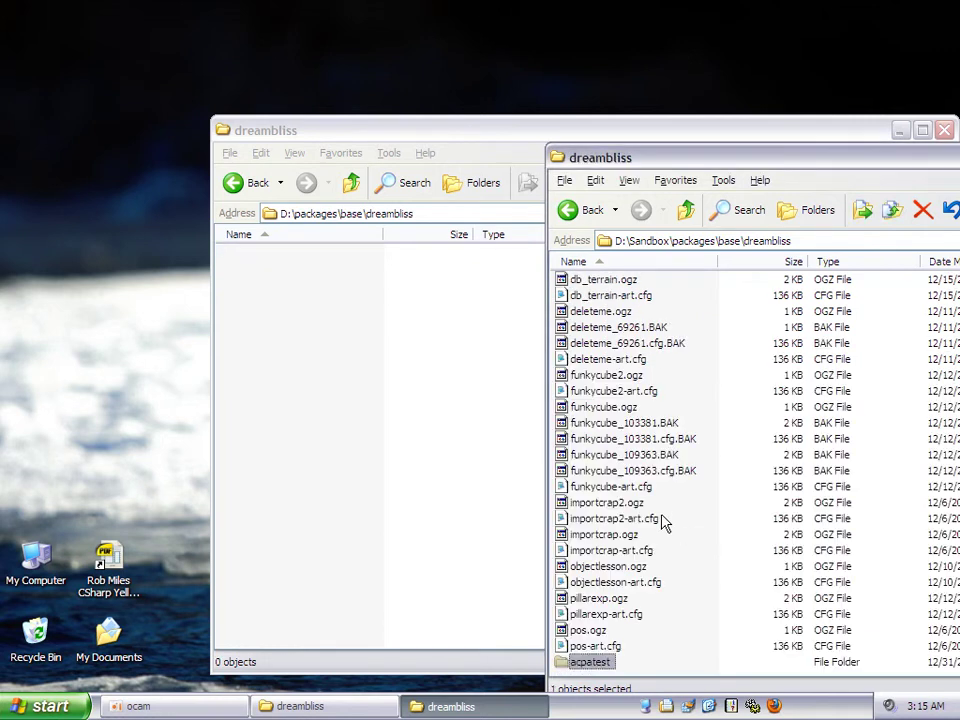
{"action": "left_click_drag", "start_coordinate": [595, 662], "coordinate": [337, 320]}
{"action": "left_click", "coordinate": [353, 343]}
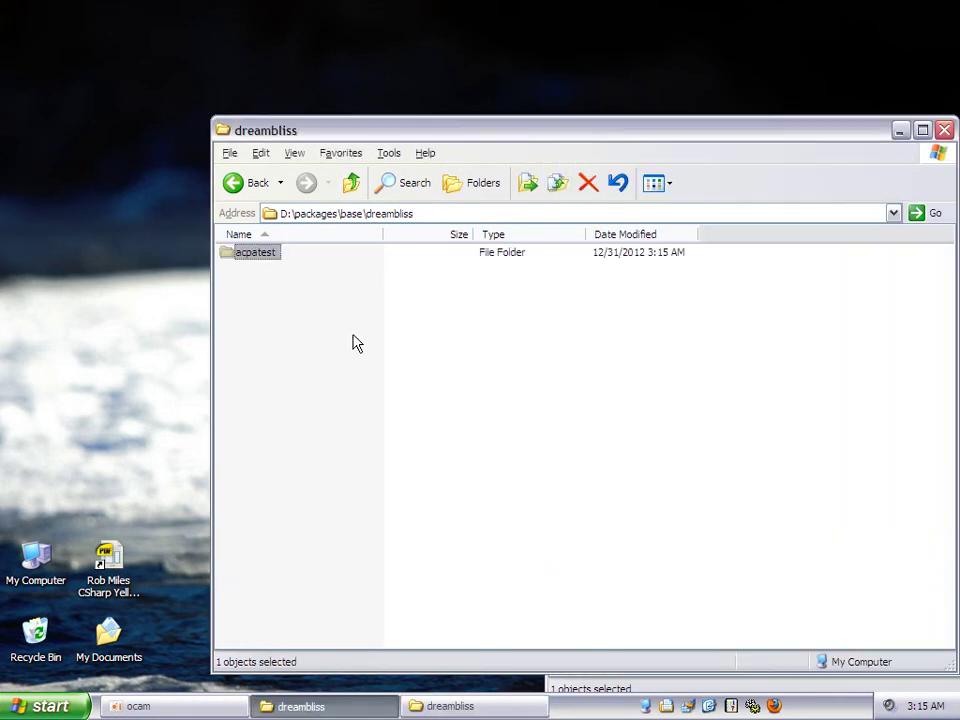
{"action": "left_click", "coordinate": [270, 266]}
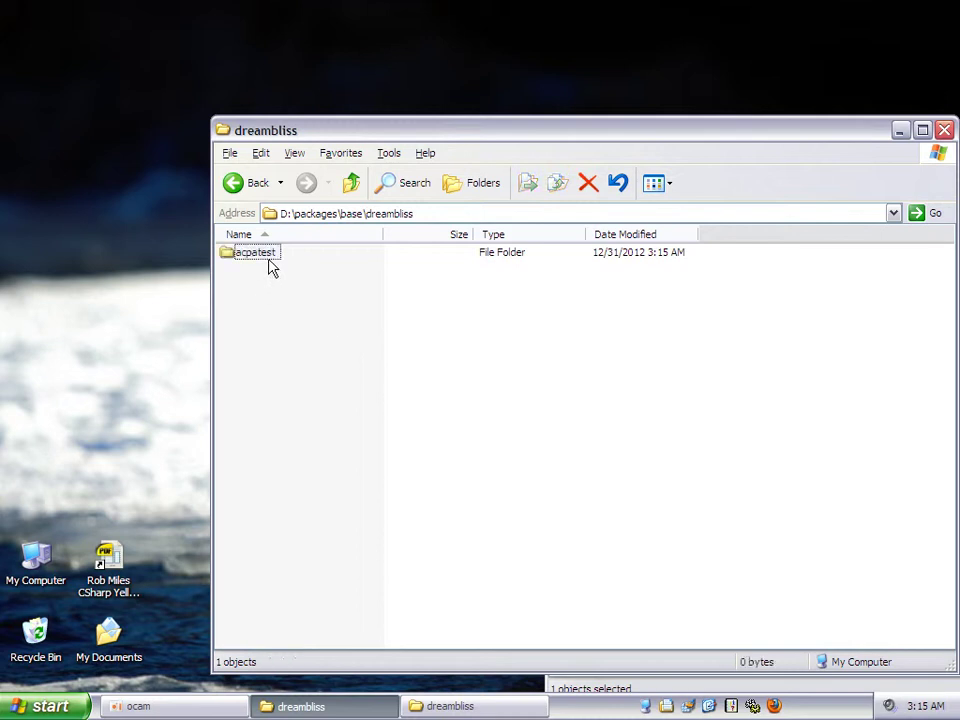
Check the contents of the acpatest folder and go back up through the parent folders to D:\packages
{"action": "double_click", "coordinate": [266, 256]}
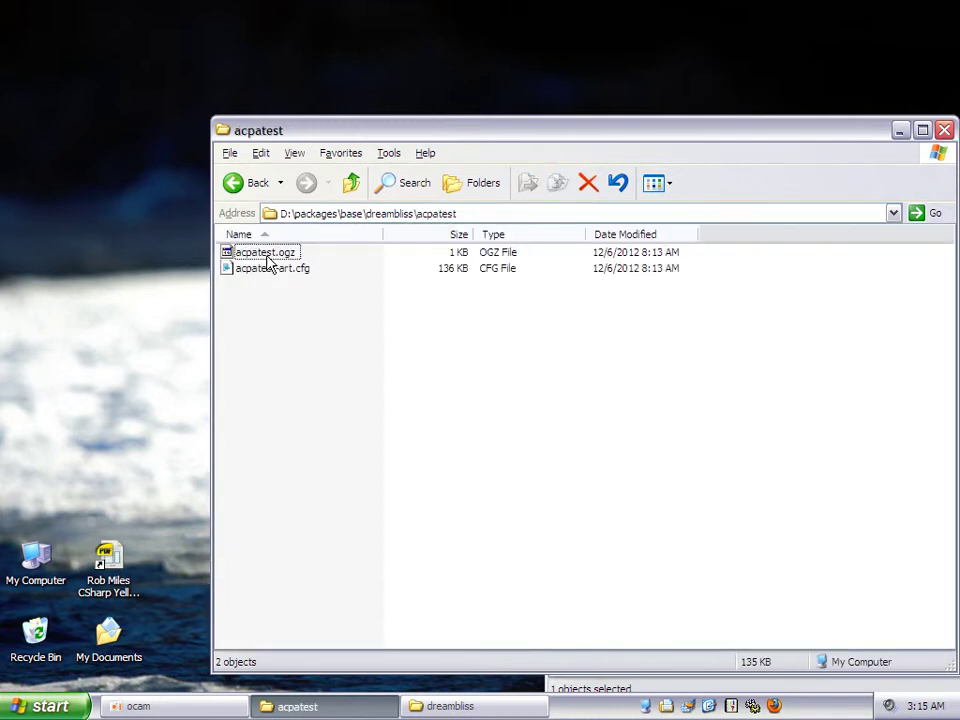
{"action": "left_click", "coordinate": [352, 185]}
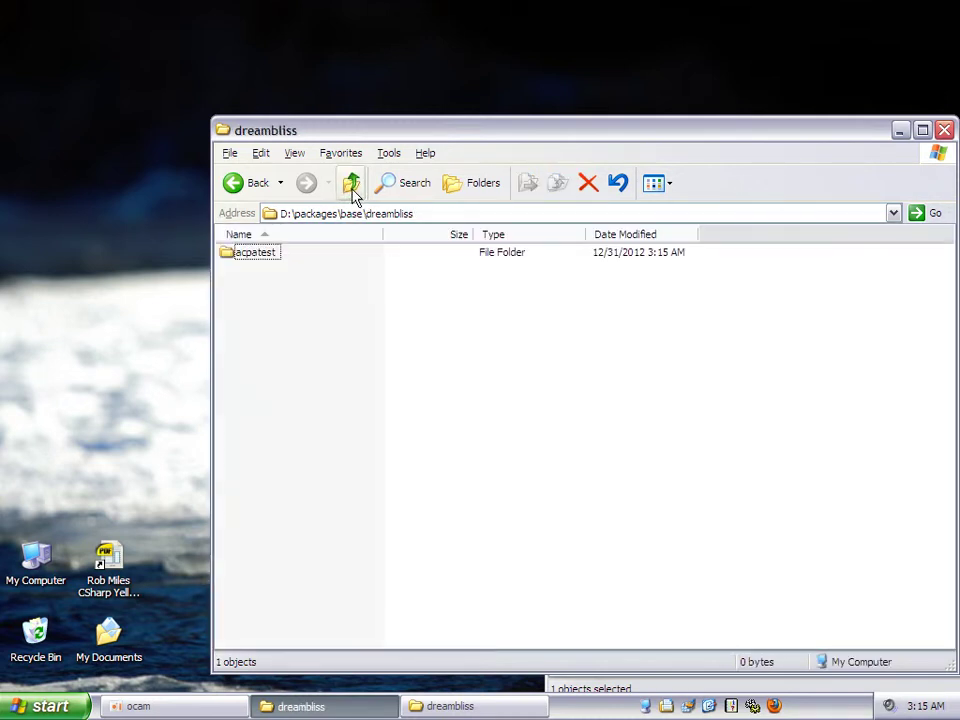
{"action": "left_click", "coordinate": [352, 190]}
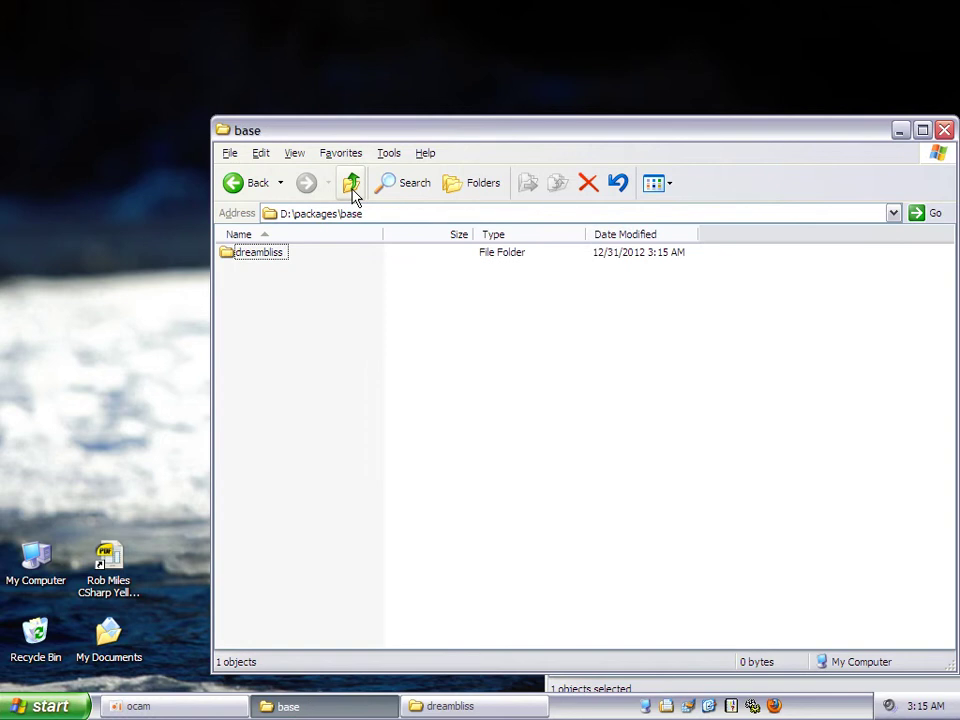
{"action": "left_click", "coordinate": [352, 188]}
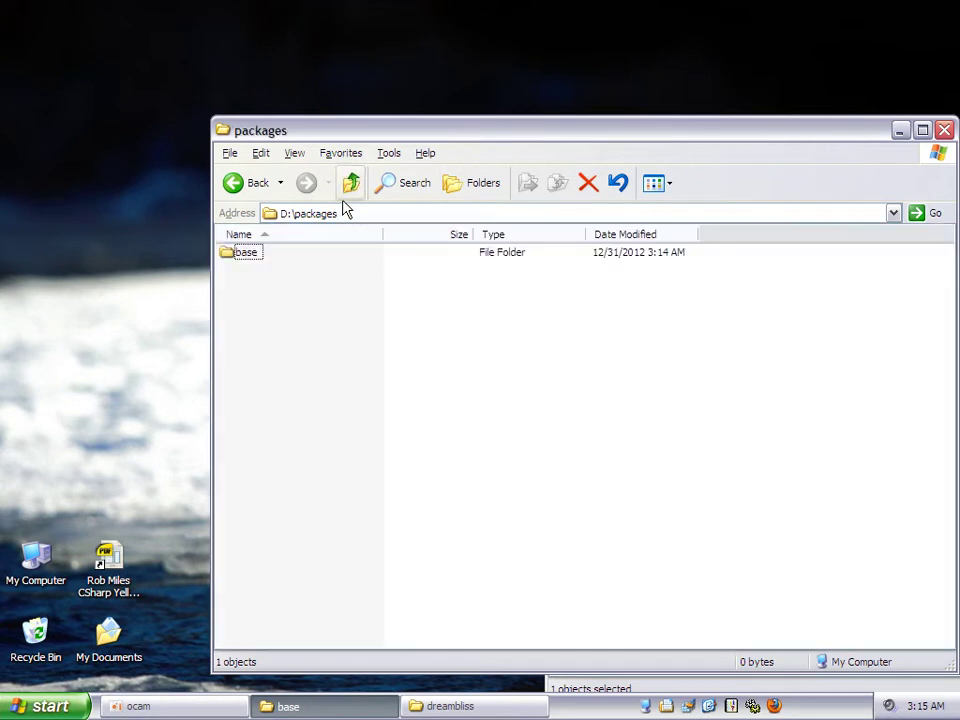
Browse from the Sandbox map folder up to D:\Sandbox\packages\textures, view package.cfg in Notepad and close it
{"action": "left_click", "coordinate": [231, 155]}
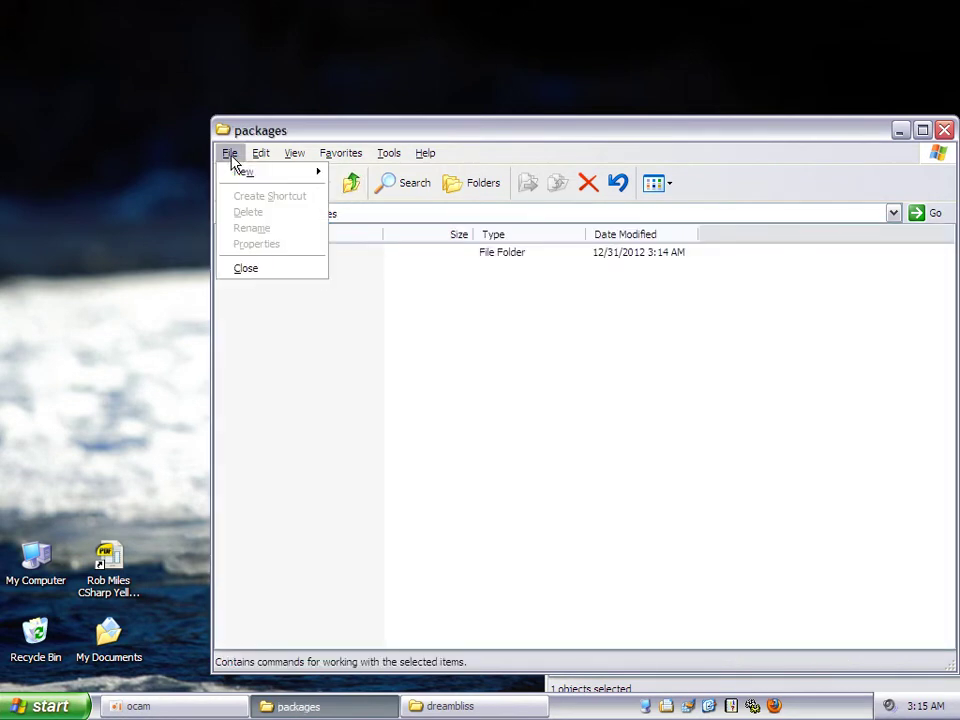
{"action": "left_click", "coordinate": [407, 126]}
{"action": "left_click", "coordinate": [512, 710]}
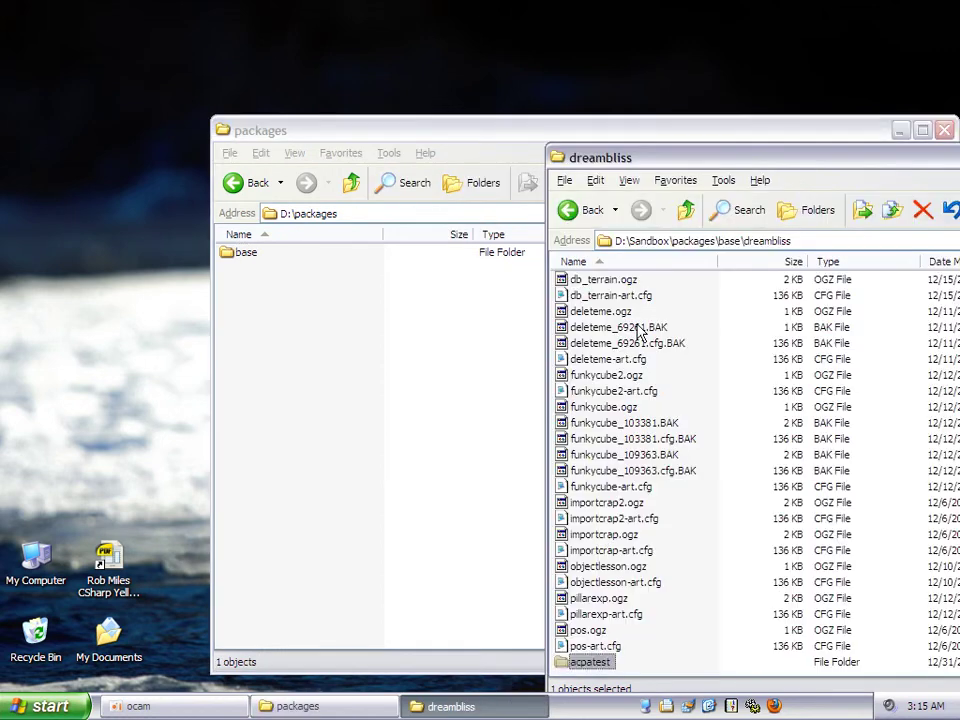
{"action": "left_click", "coordinate": [682, 210]}
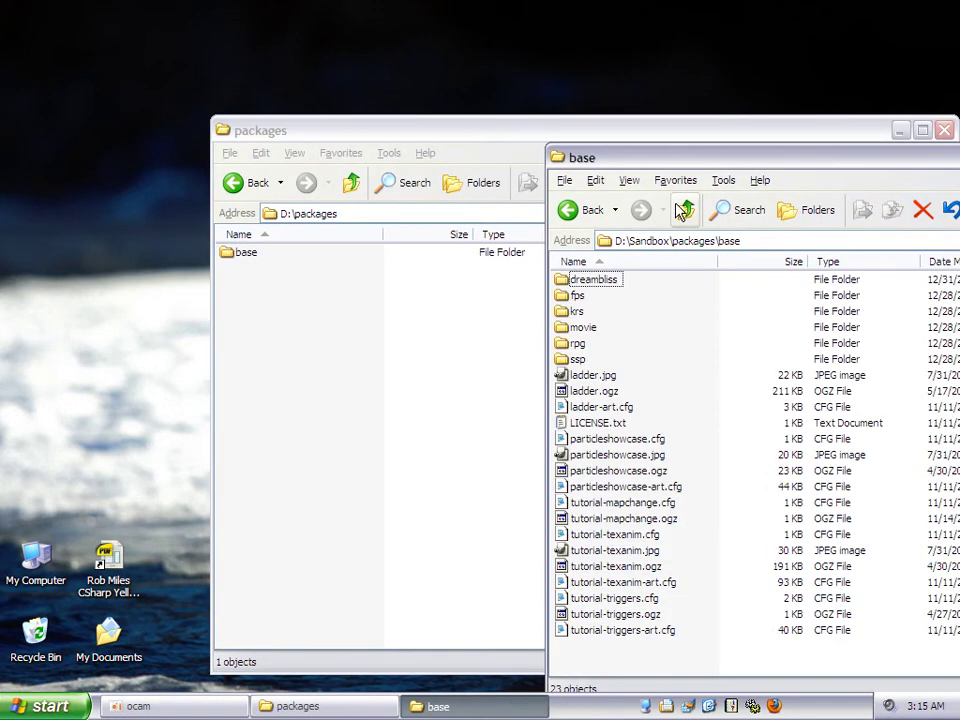
{"action": "left_click", "coordinate": [682, 210]}
{"action": "scroll", "coordinate": [614, 486], "scroll_direction": "down", "scroll_amount": 2}
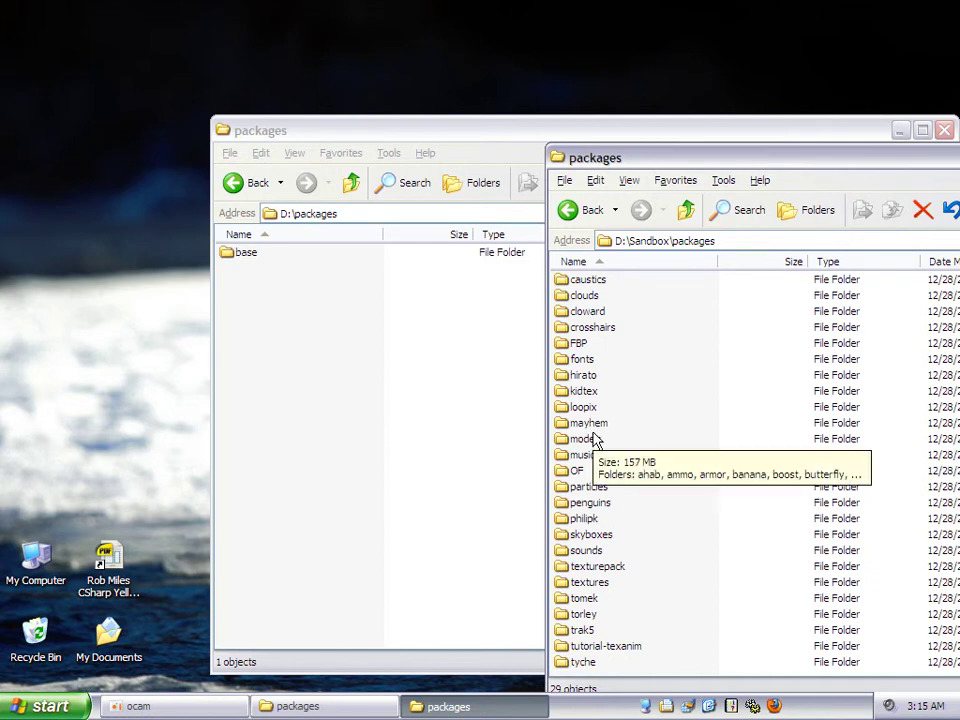
{"action": "left_click", "coordinate": [600, 583]}
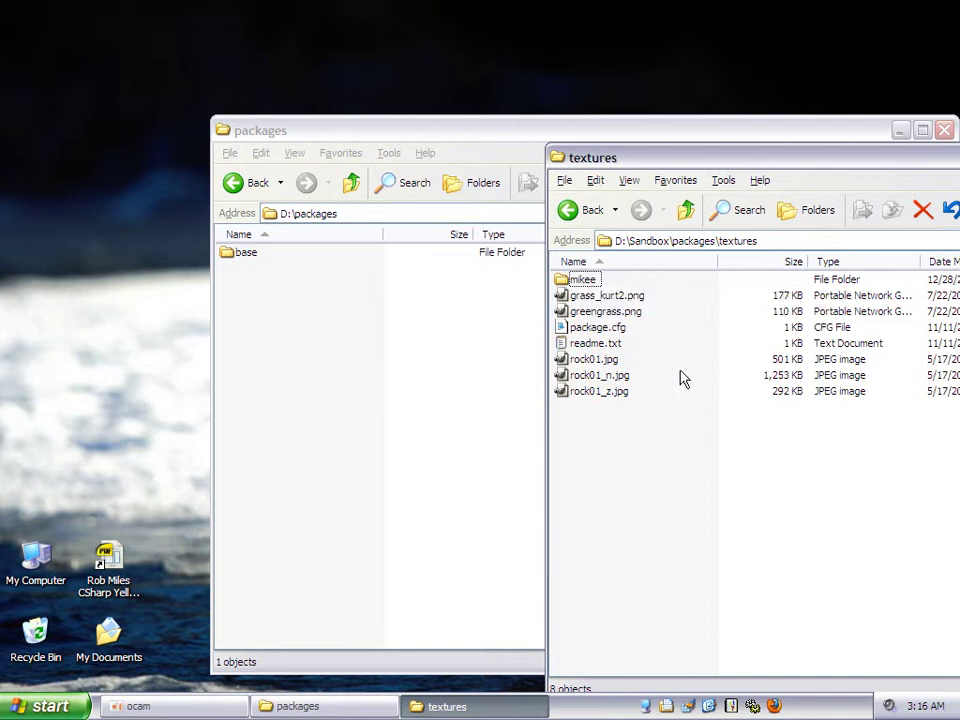
{"action": "double_click", "coordinate": [590, 328]}
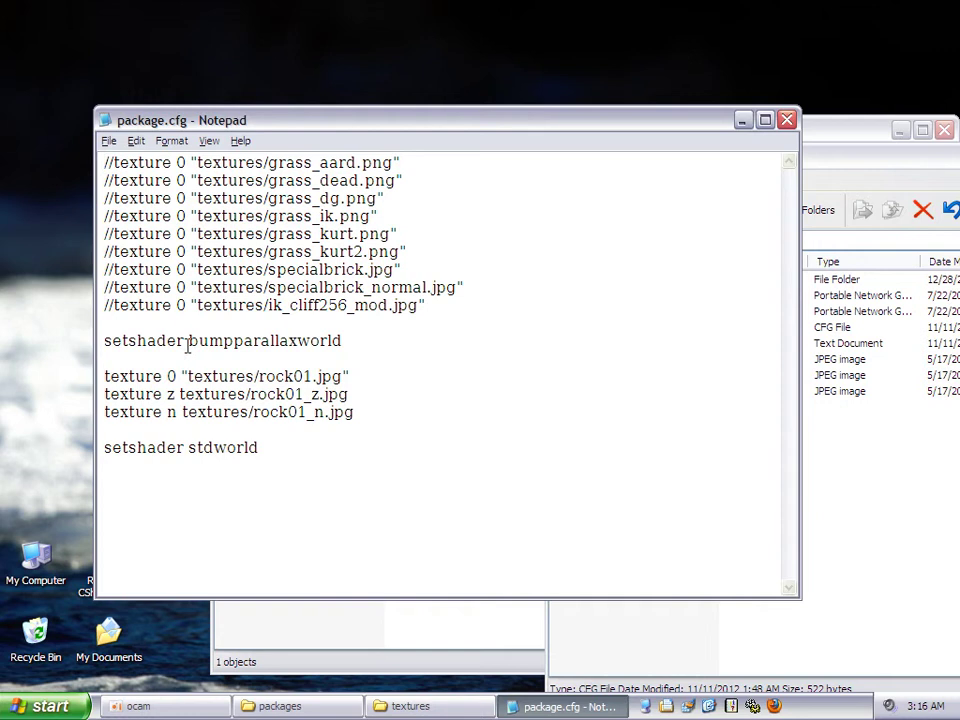
{"action": "left_click", "coordinate": [787, 120]}
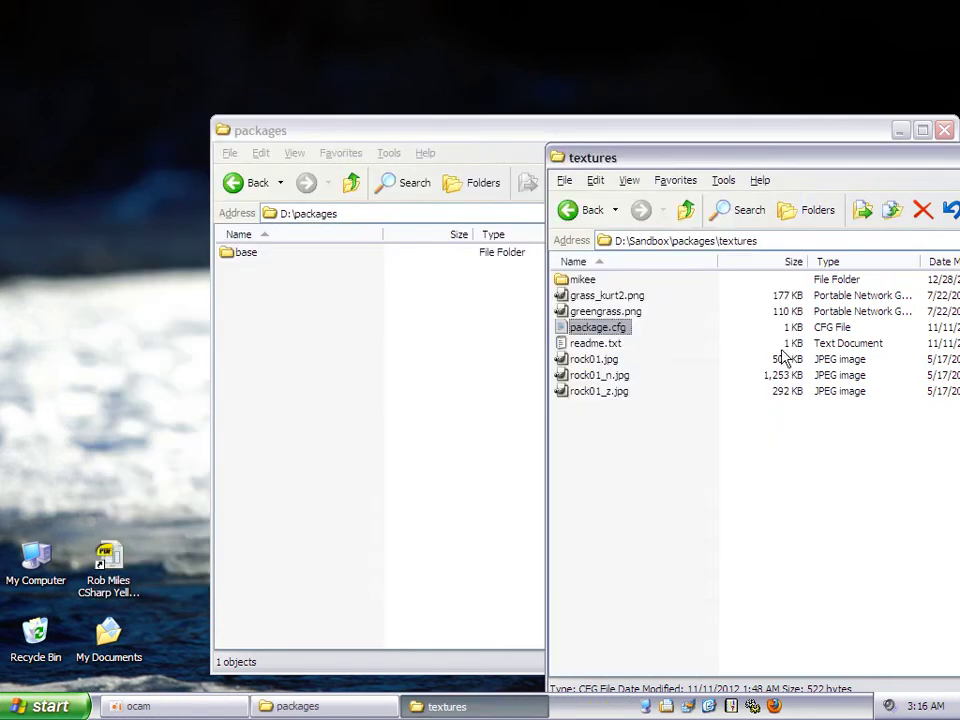
Browse to D:\Sandbox\packages\models\dreambliss to examine the model folders
{"action": "left_click", "coordinate": [687, 212]}
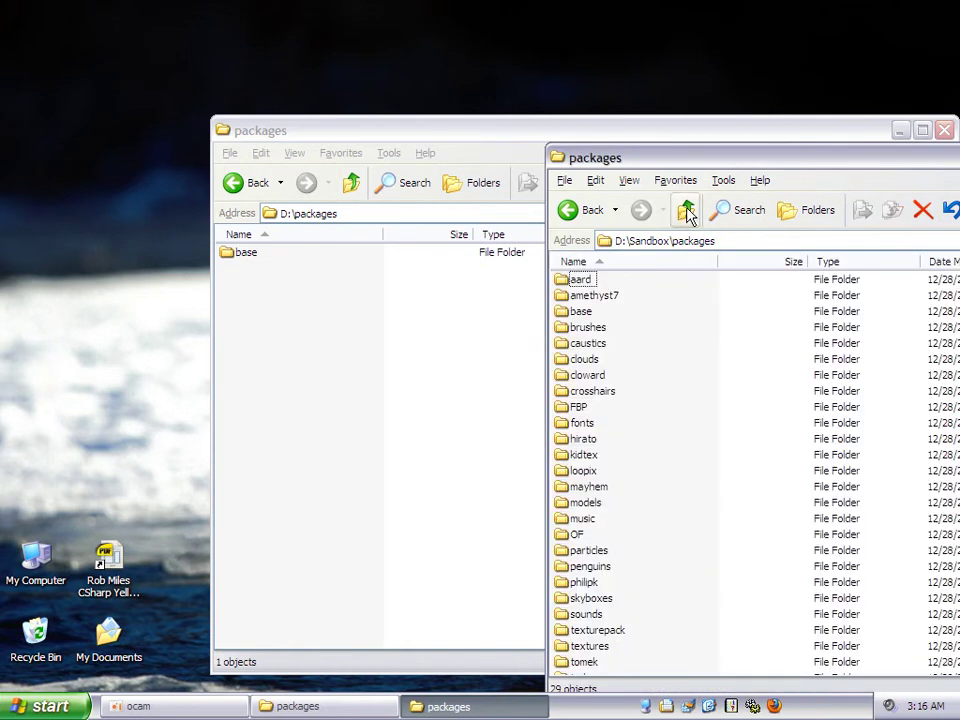
{"action": "left_click", "coordinate": [595, 510]}
{"action": "double_click", "coordinate": [597, 511]}
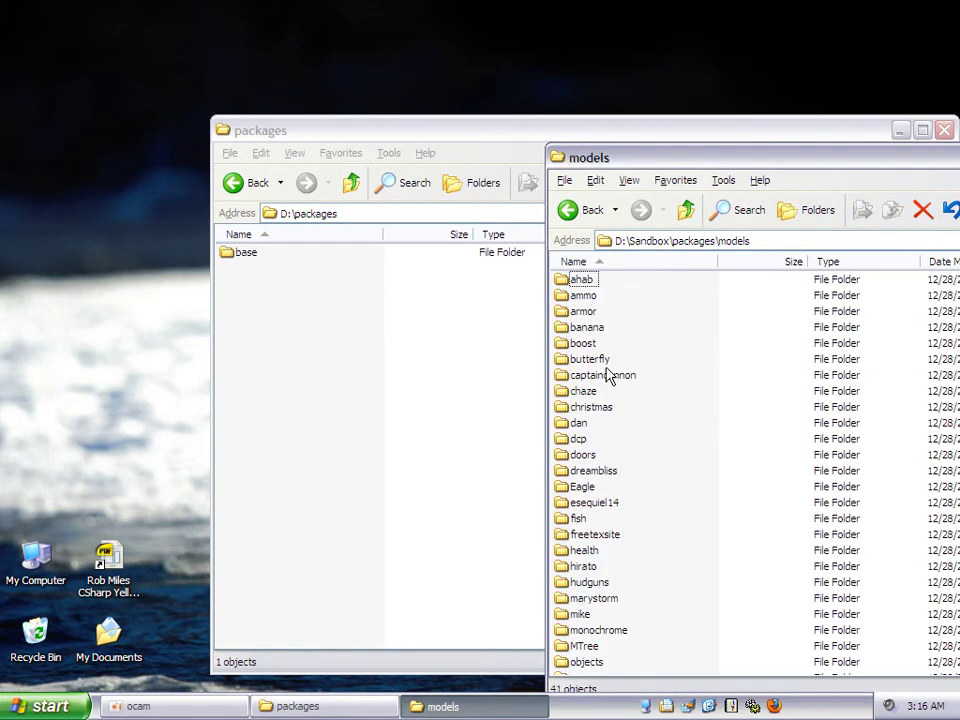
{"action": "left_click", "coordinate": [590, 456]}
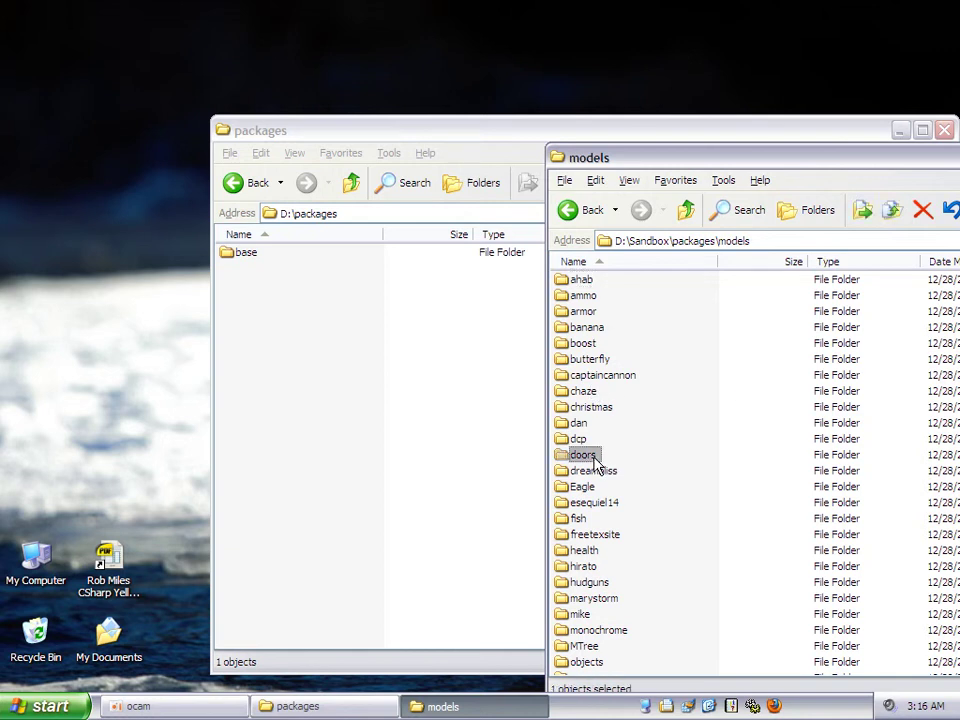
{"action": "double_click", "coordinate": [597, 474]}
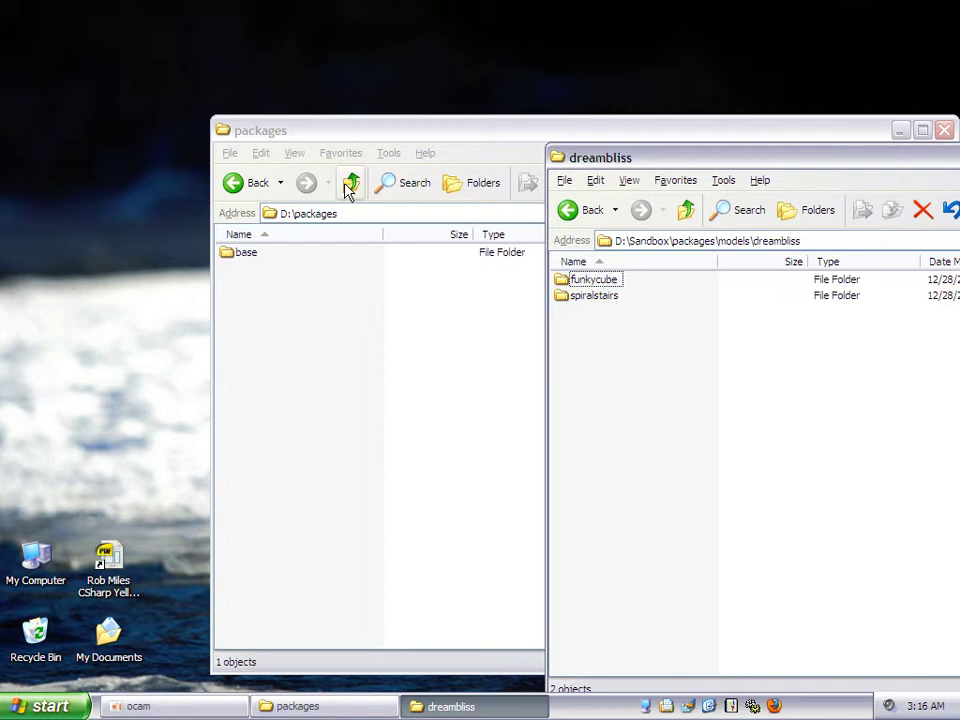
Create a new folder named models in D:\packages
{"action": "left_click", "coordinate": [230, 153]}
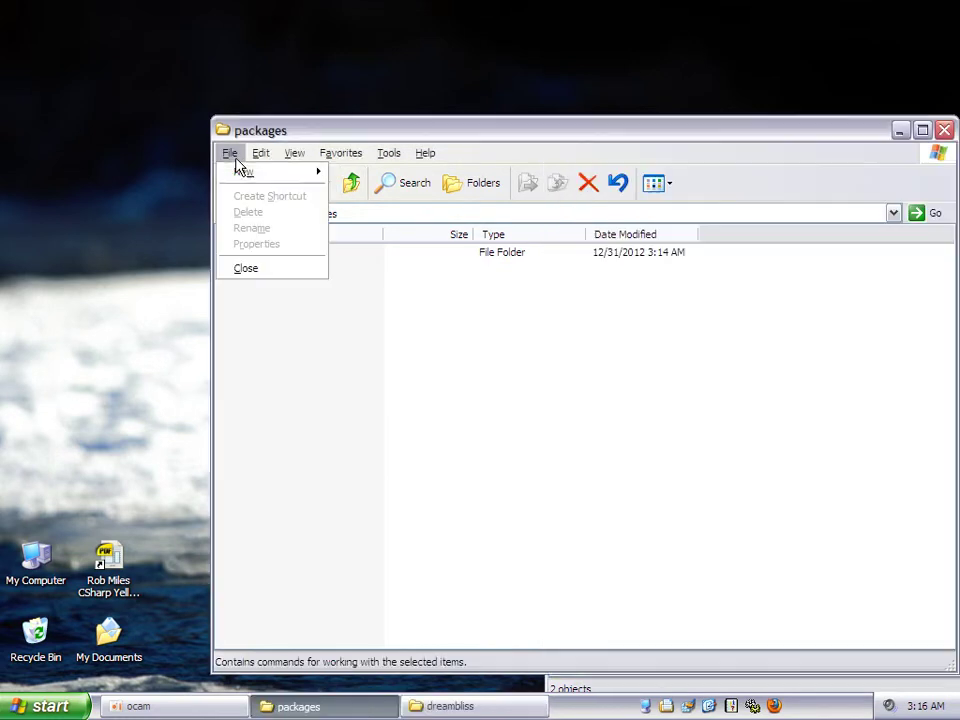
{"action": "mouse_move", "coordinate": [245, 173]}
{"action": "left_click", "coordinate": [350, 176]}
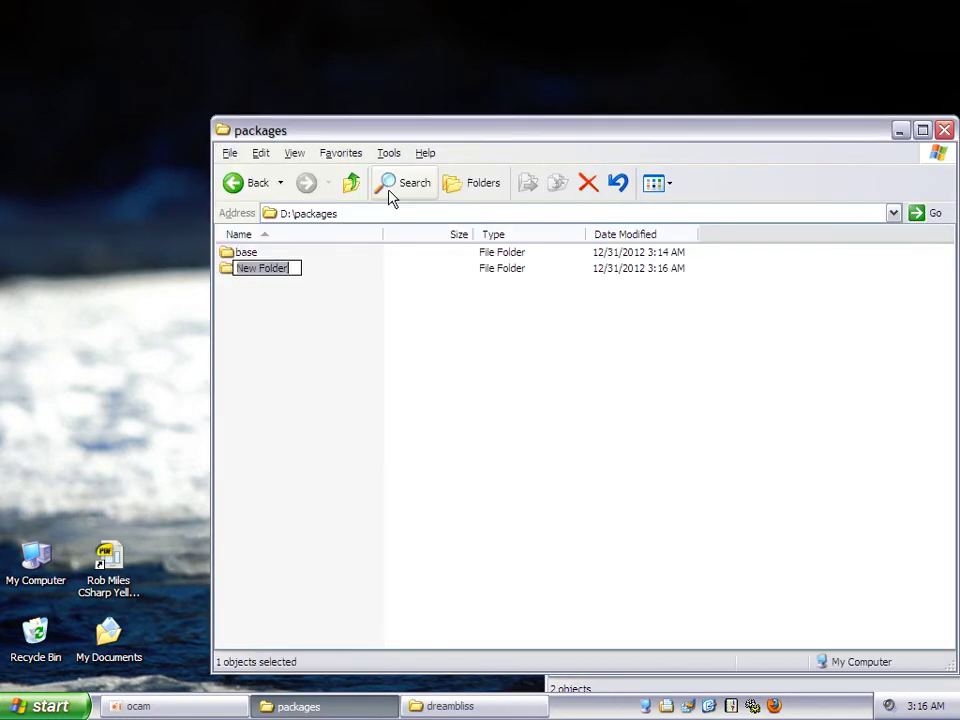
{"action": "type", "text": "models"}
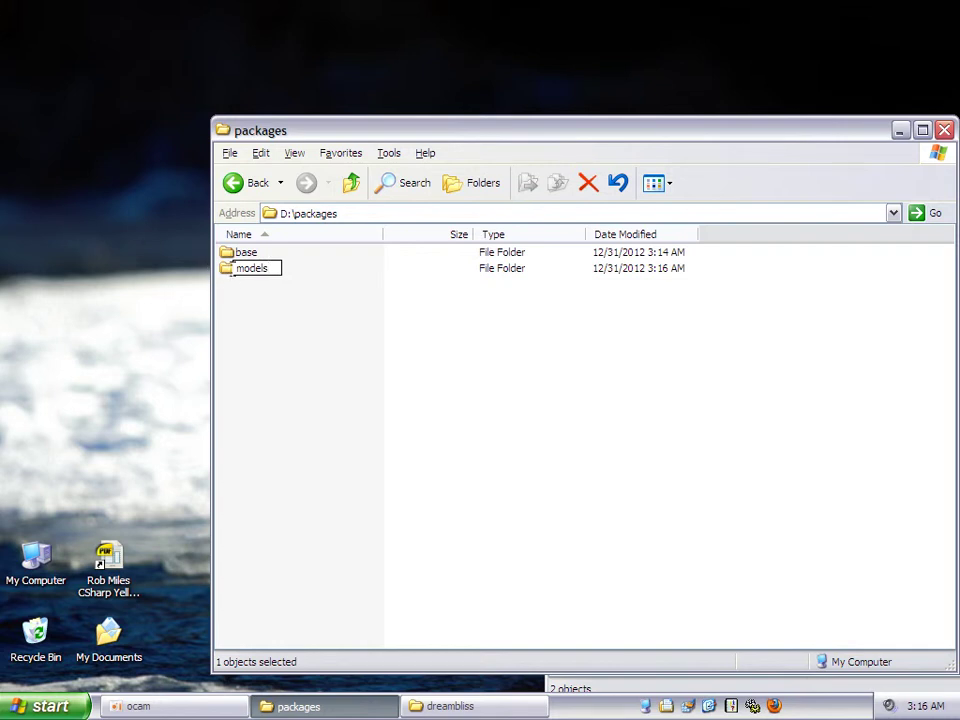
{"action": "left_click", "coordinate": [231, 273]}
Create a new folder named textures in D:\packages and open it
{"action": "left_click", "coordinate": [230, 153]}
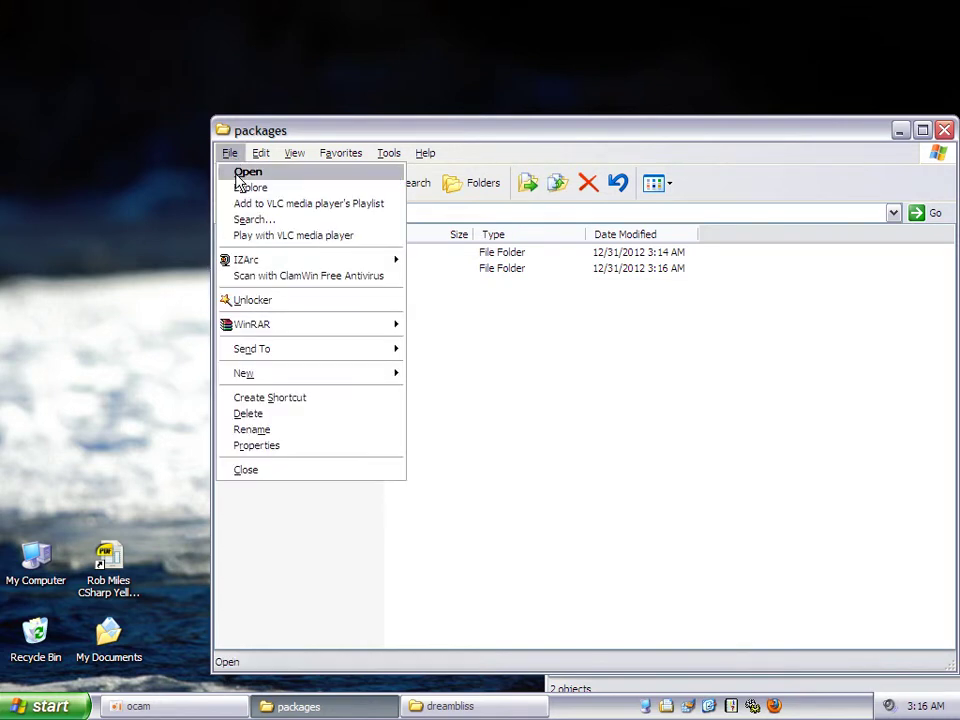
{"action": "mouse_move", "coordinate": [298, 376]}
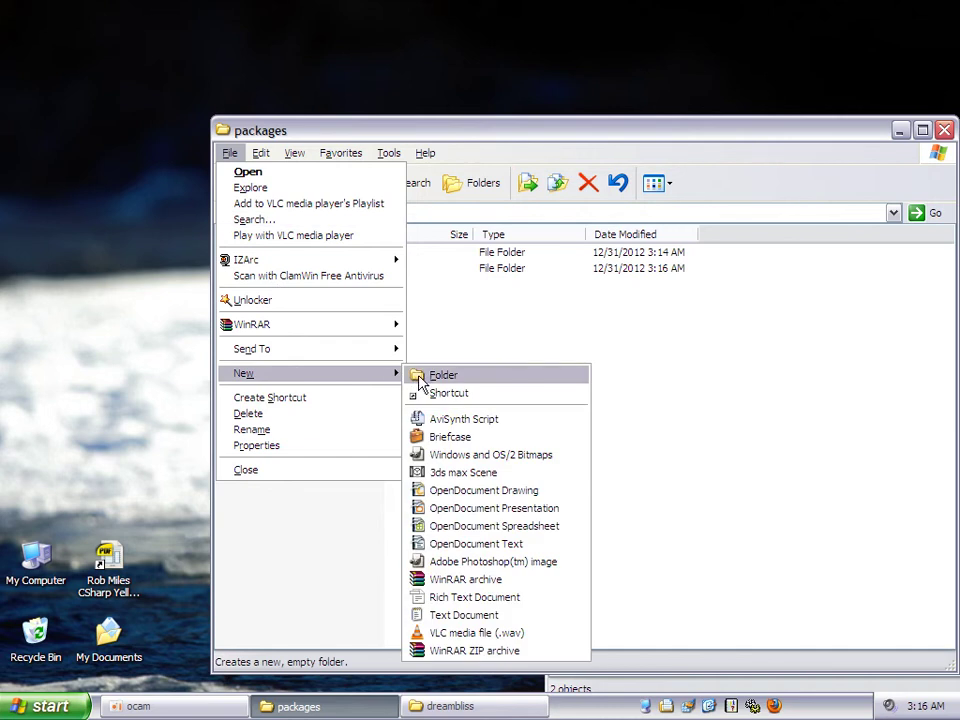
{"action": "left_click", "coordinate": [432, 375]}
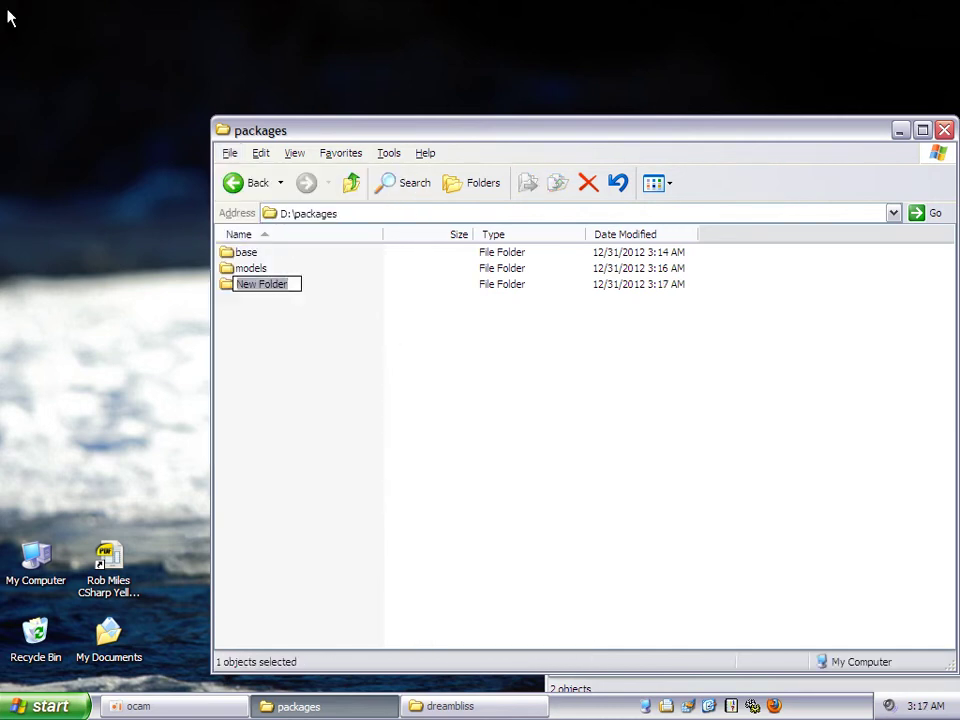
{"action": "type", "text": "e"}
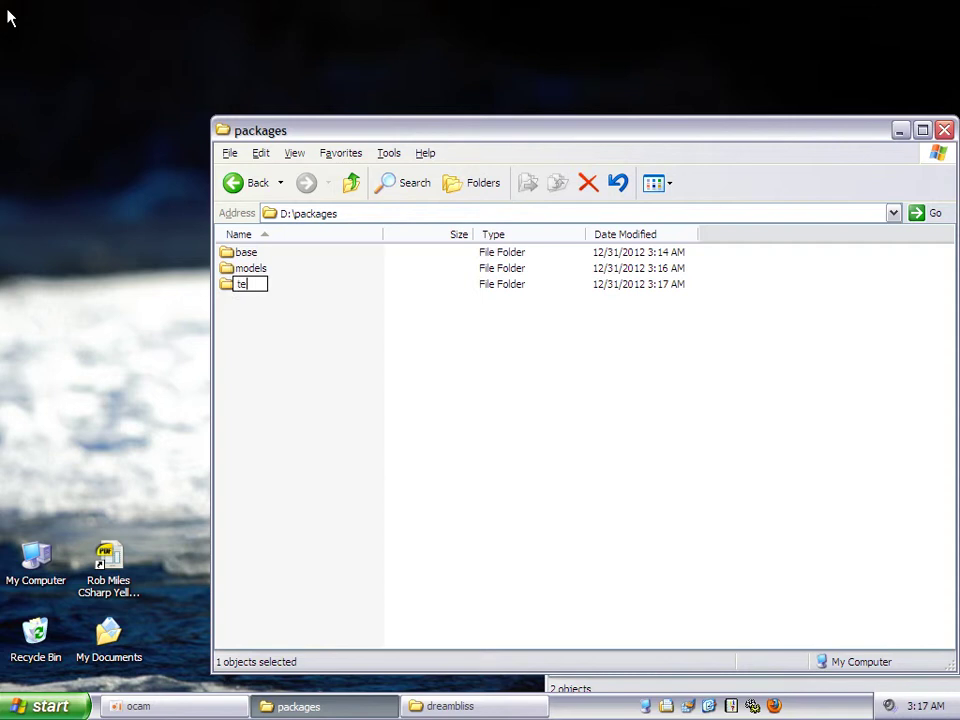
{"action": "type", "text": "txtxtures"}
{"action": "left_click", "coordinate": [228, 289]}
{"action": "double_click", "coordinate": [228, 289]}
Create a new folder named dreambliss inside D:\packages\textures
{"action": "left_click", "coordinate": [230, 153]}
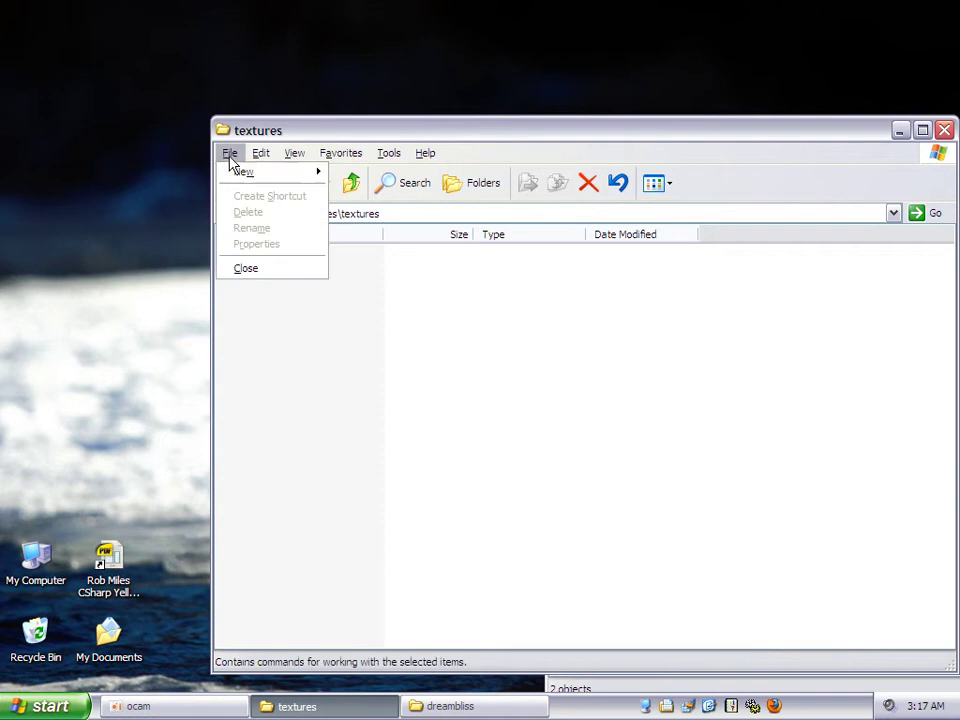
{"action": "mouse_move", "coordinate": [240, 176]}
{"action": "left_click", "coordinate": [345, 172]}
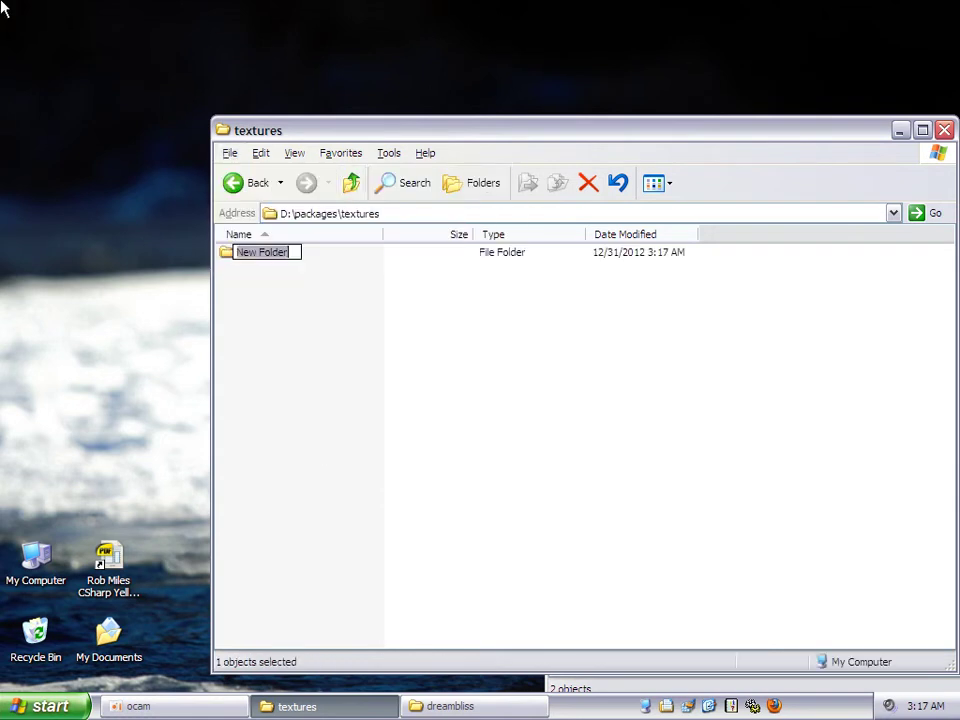
{"action": "type", "text": "dreambliss"}
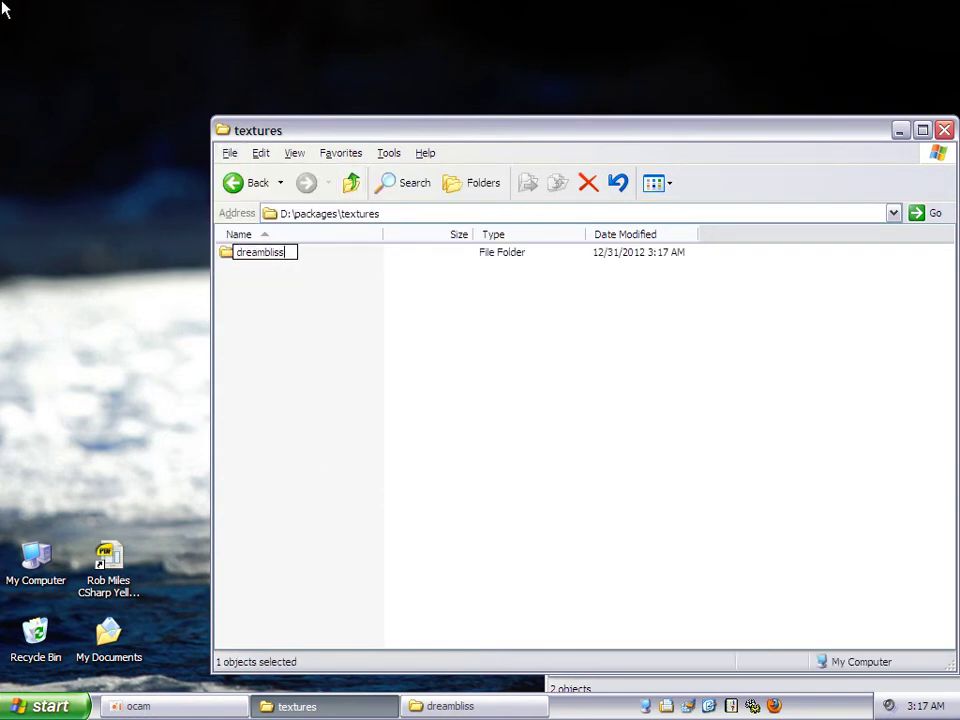
{"action": "left_click", "coordinate": [315, 349]}
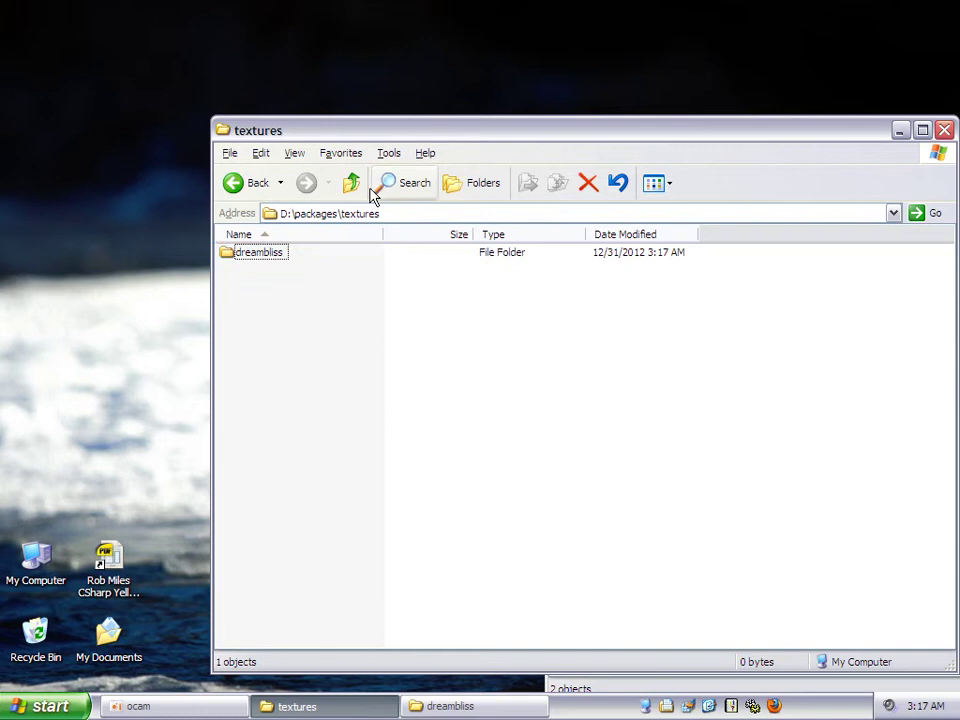
Create a new folder named dreambliss inside D:\packages\models and open it
{"action": "left_click", "coordinate": [355, 183]}
{"action": "double_click", "coordinate": [258, 268]}
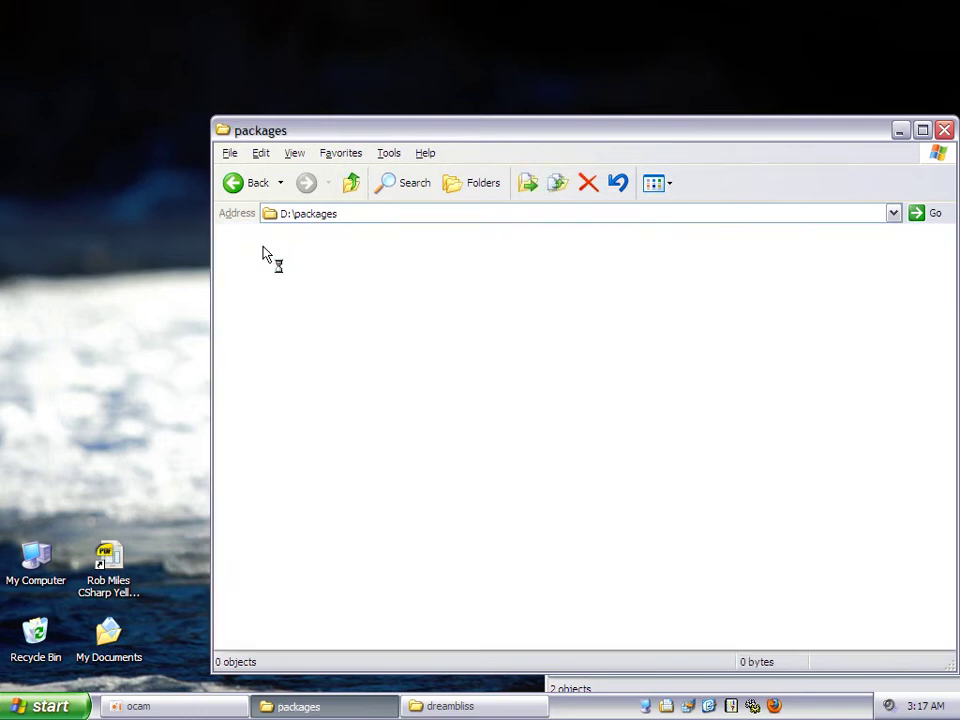
{"action": "left_click", "coordinate": [230, 155]}
{"action": "mouse_move", "coordinate": [290, 172]}
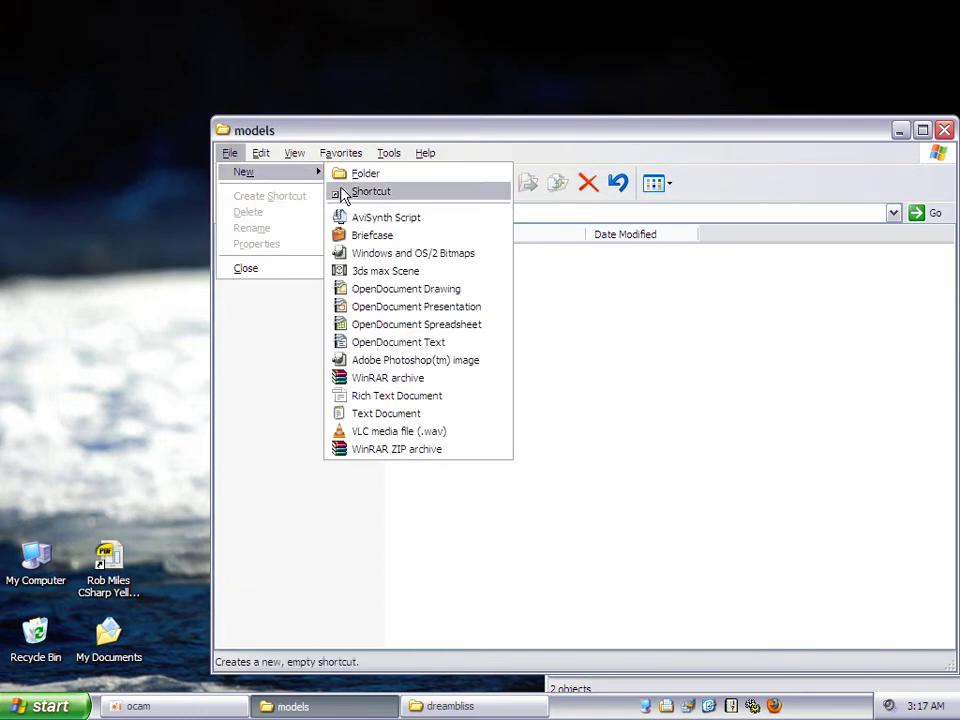
{"action": "left_click", "coordinate": [355, 176]}
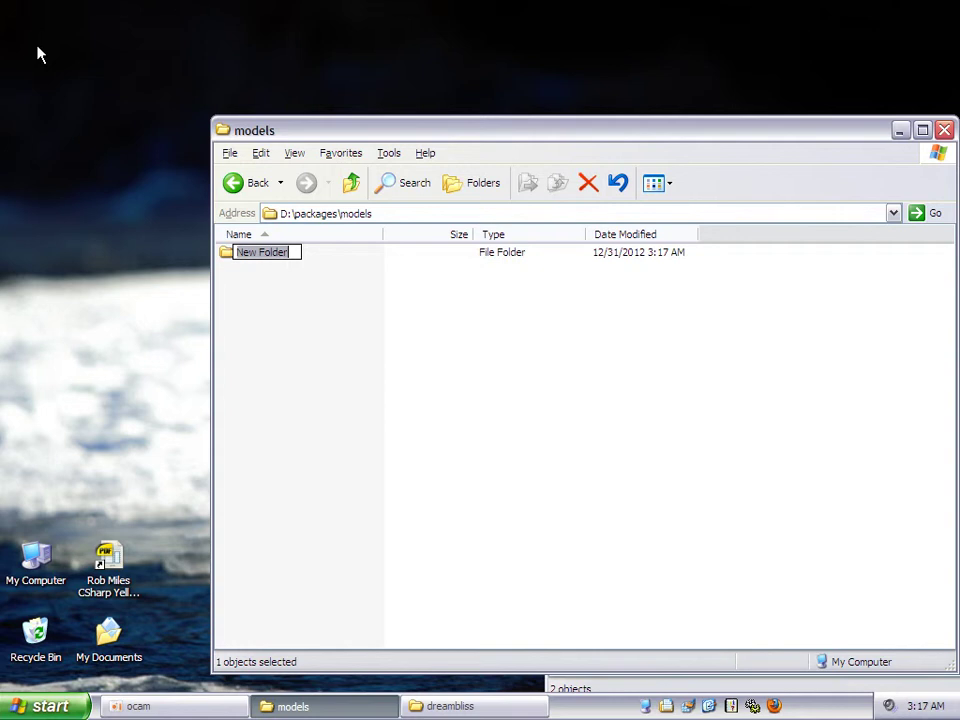
{"action": "type", "text": "dreambliss"}
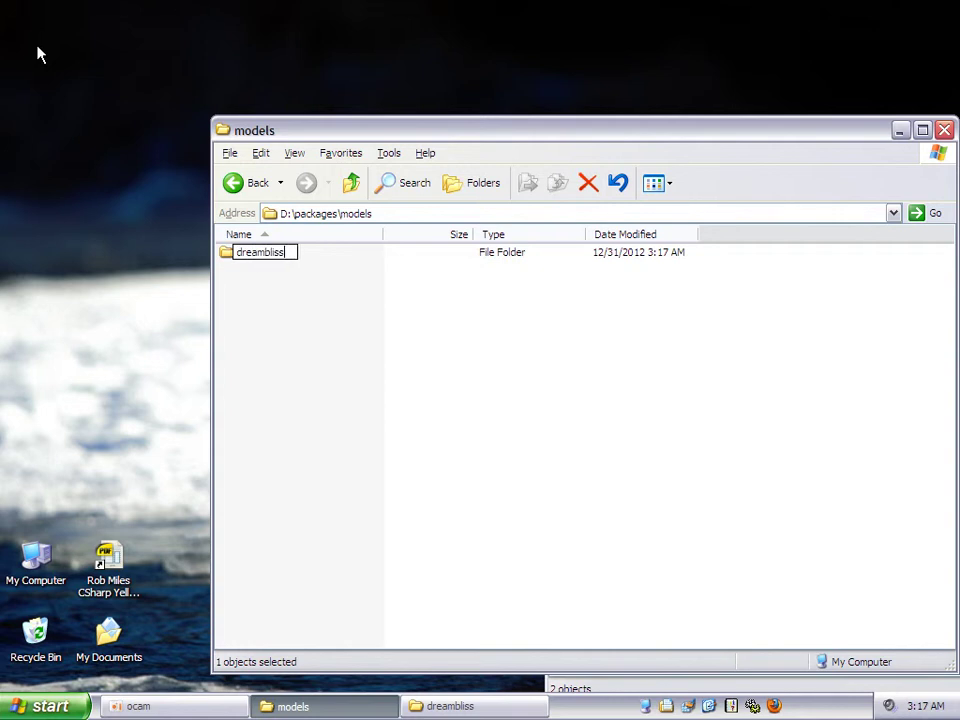
{"action": "double_click", "coordinate": [230, 255]}
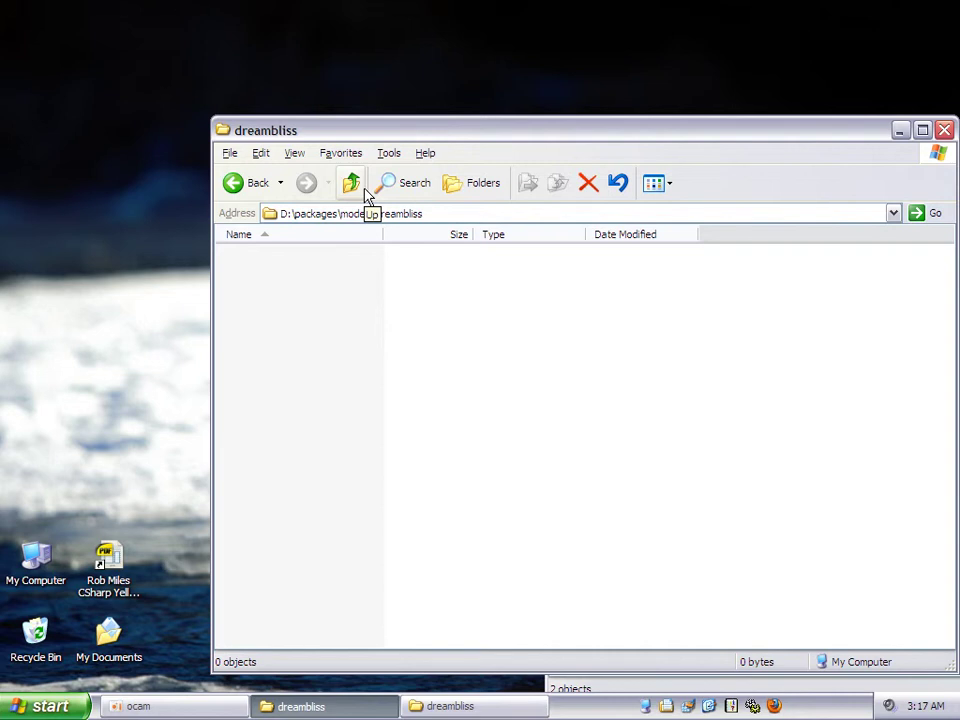
Examine the spiralstairs model folder under D:\Sandbox\packages\models\dreambliss, view its obj.cfg in Notepad and close it
{"action": "left_click", "coordinate": [450, 706]}
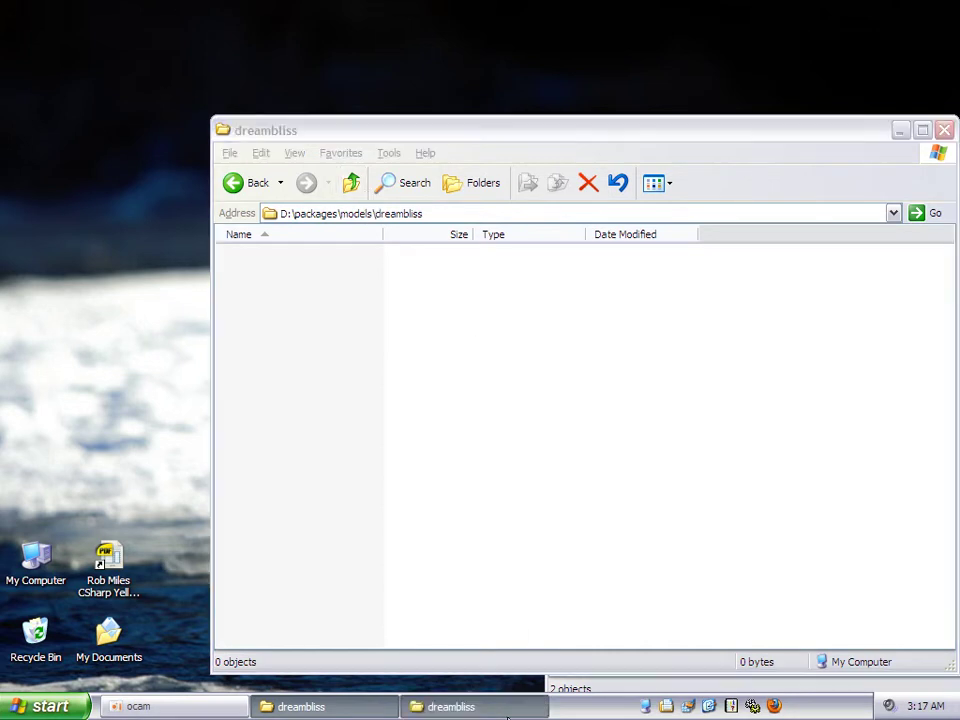
{"action": "left_click", "coordinate": [605, 297]}
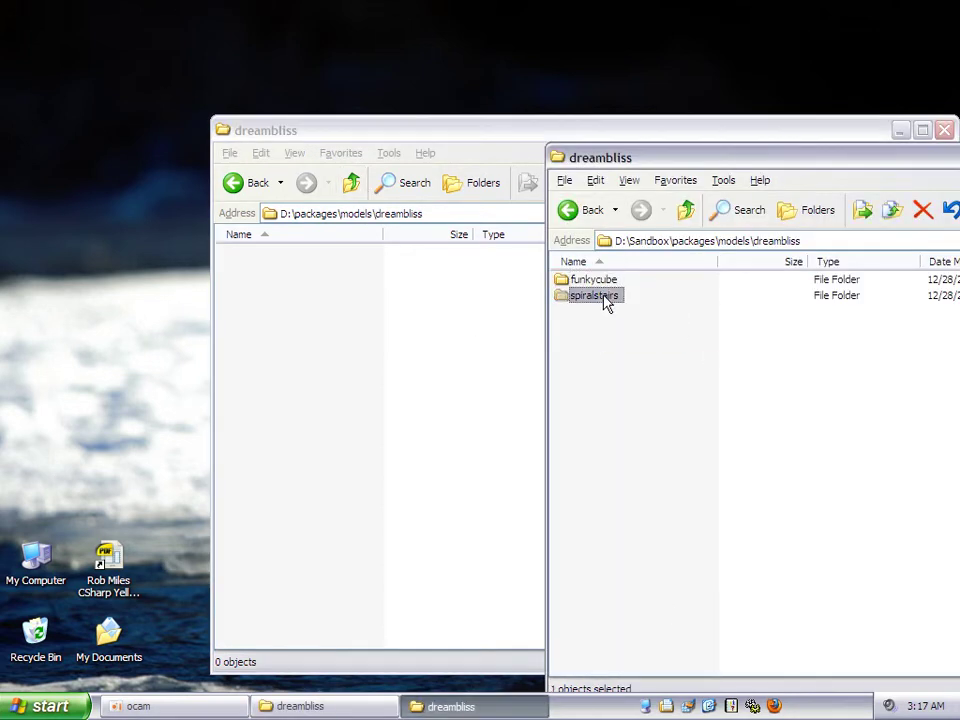
{"action": "double_click", "coordinate": [605, 297]}
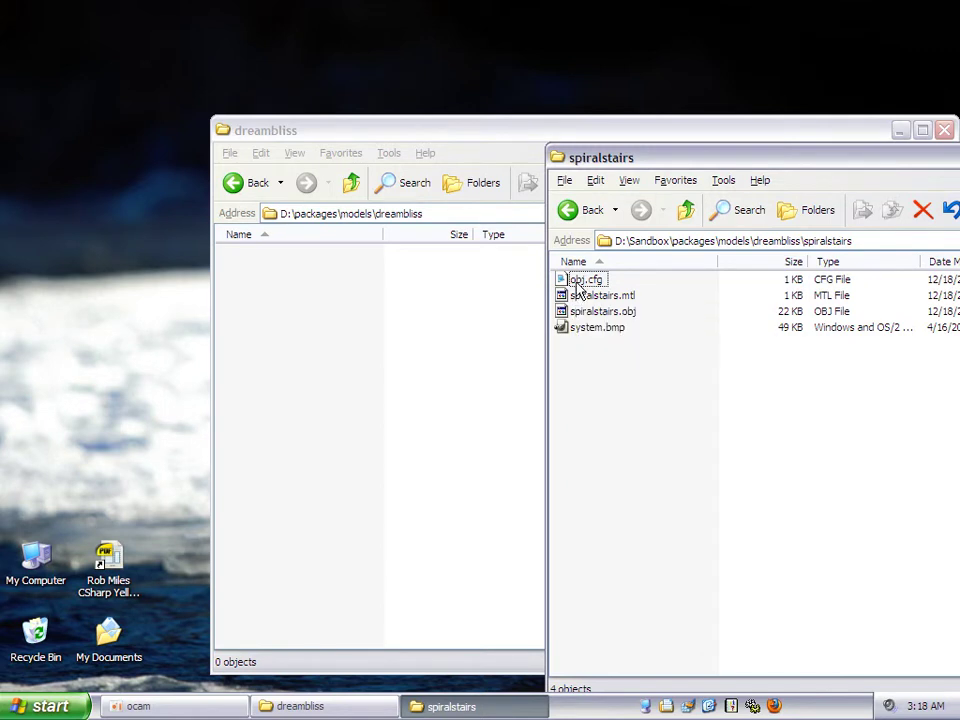
{"action": "double_click", "coordinate": [585, 280]}
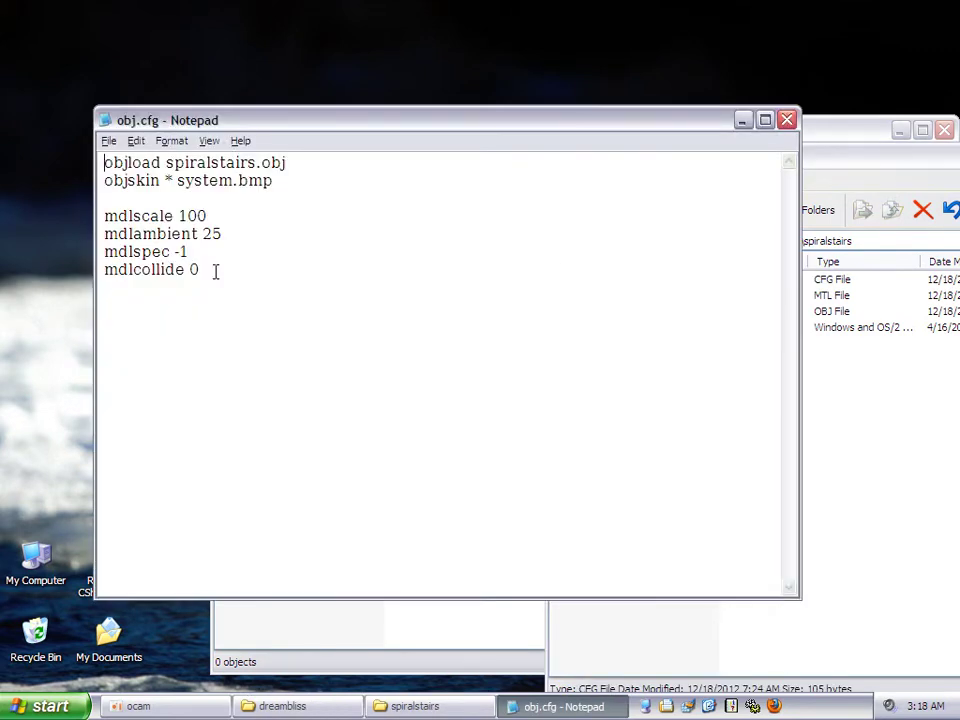
{"action": "left_click", "coordinate": [786, 120]}
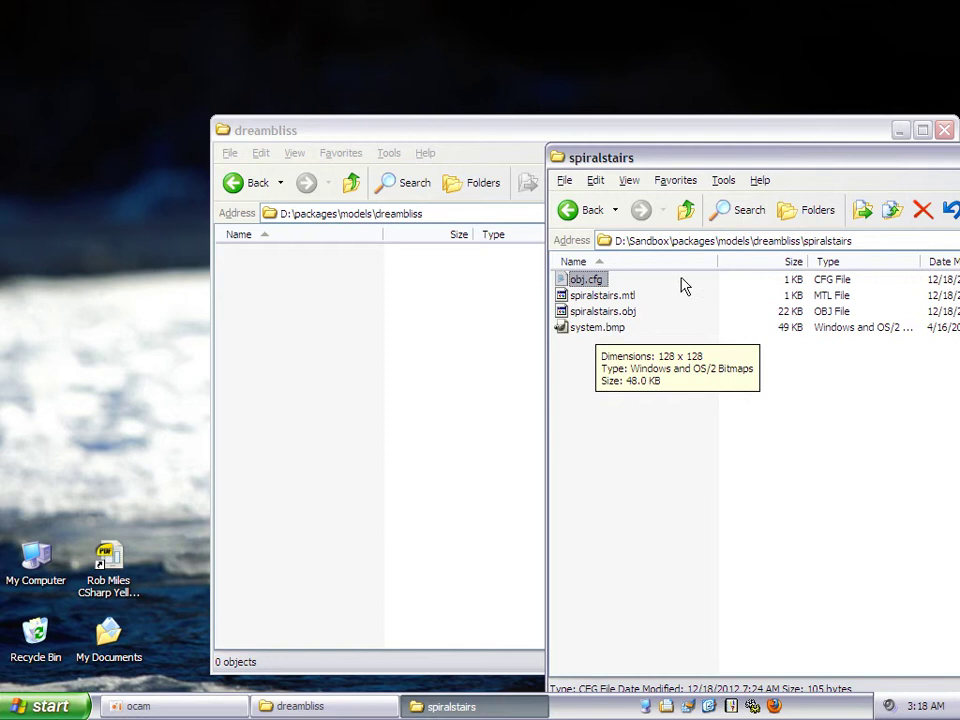
Browse to the boxcar folder in D:\Sandbox\packages\models\ahab to examine its model files
{"action": "left_click", "coordinate": [689, 210]}
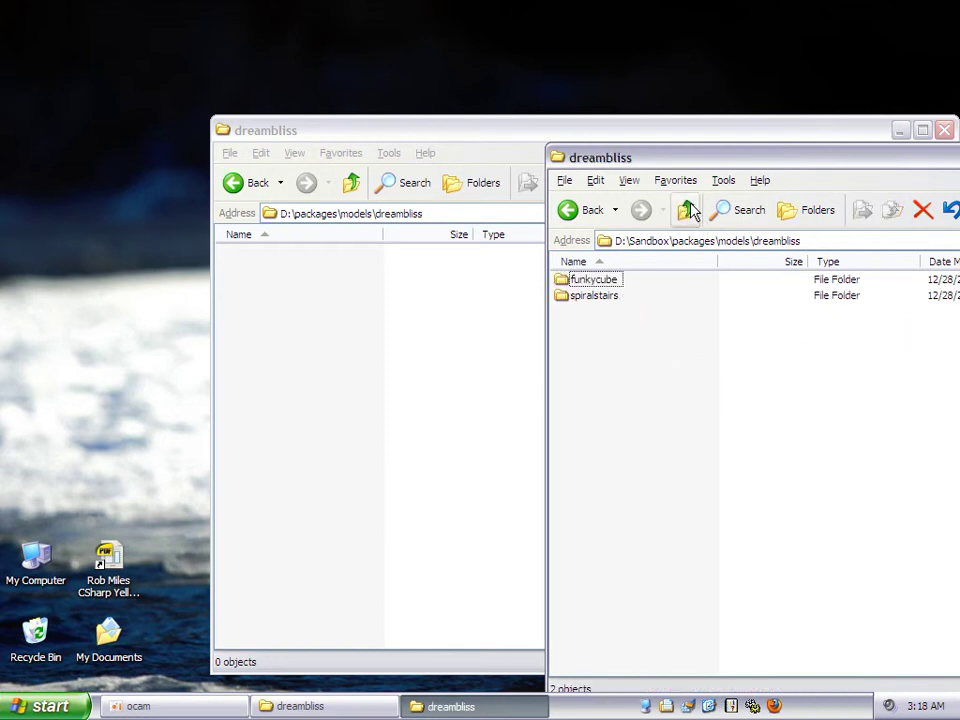
{"action": "left_click", "coordinate": [688, 209]}
{"action": "double_click", "coordinate": [597, 279]}
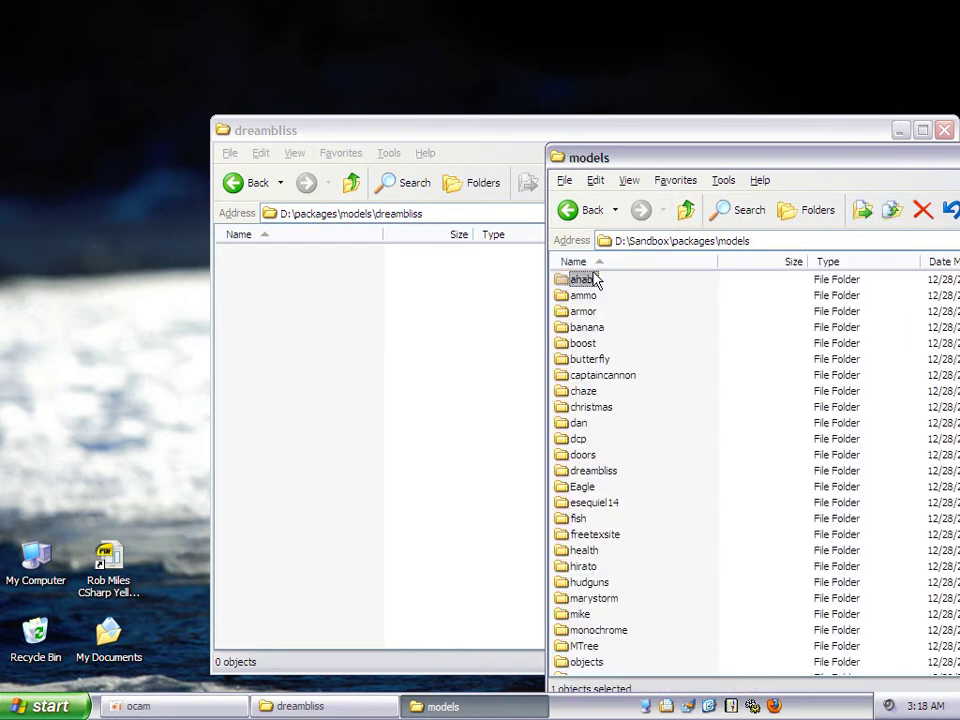
{"action": "double_click", "coordinate": [597, 279]}
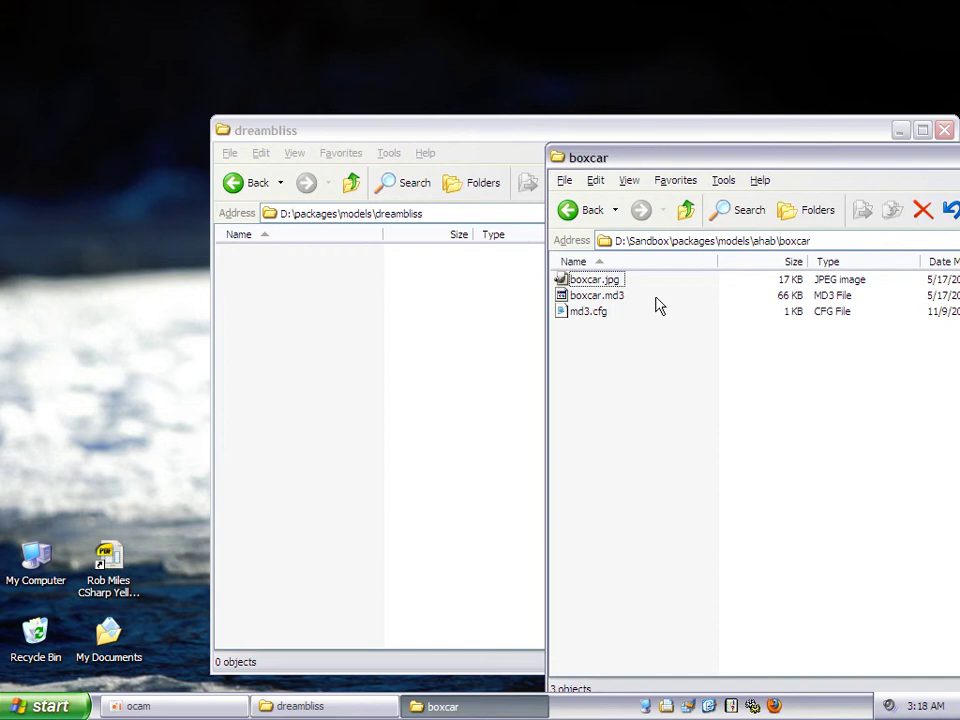
Examine the caboose model folder in D:\Sandbox\packages\models\ahab, view its md3.cfg in Notepad and close it
{"action": "left_click", "coordinate": [686, 211]}
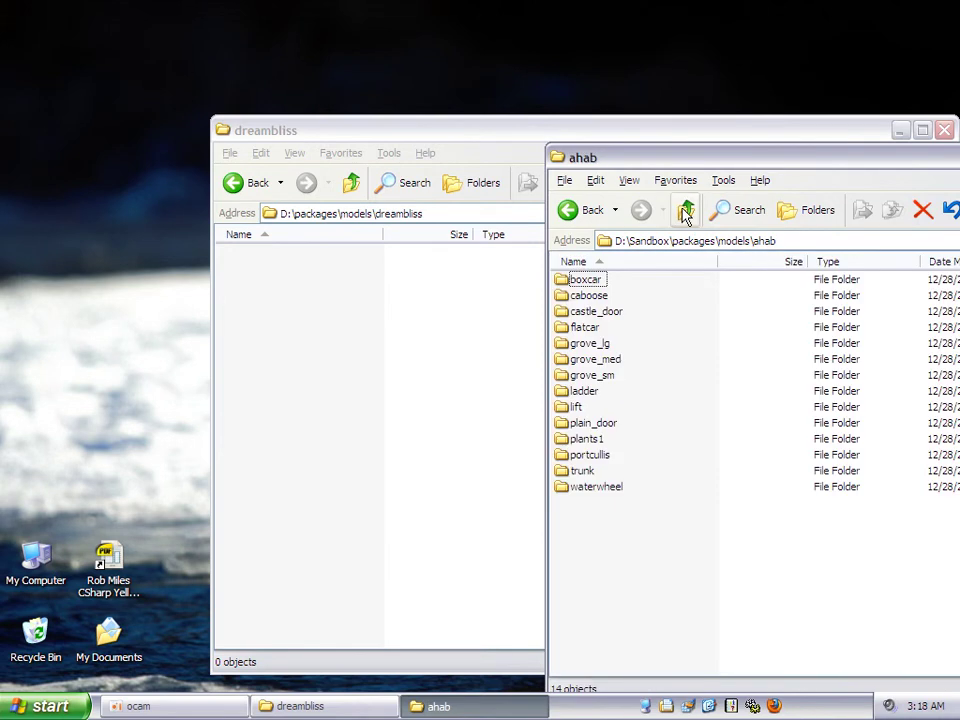
{"action": "double_click", "coordinate": [590, 296]}
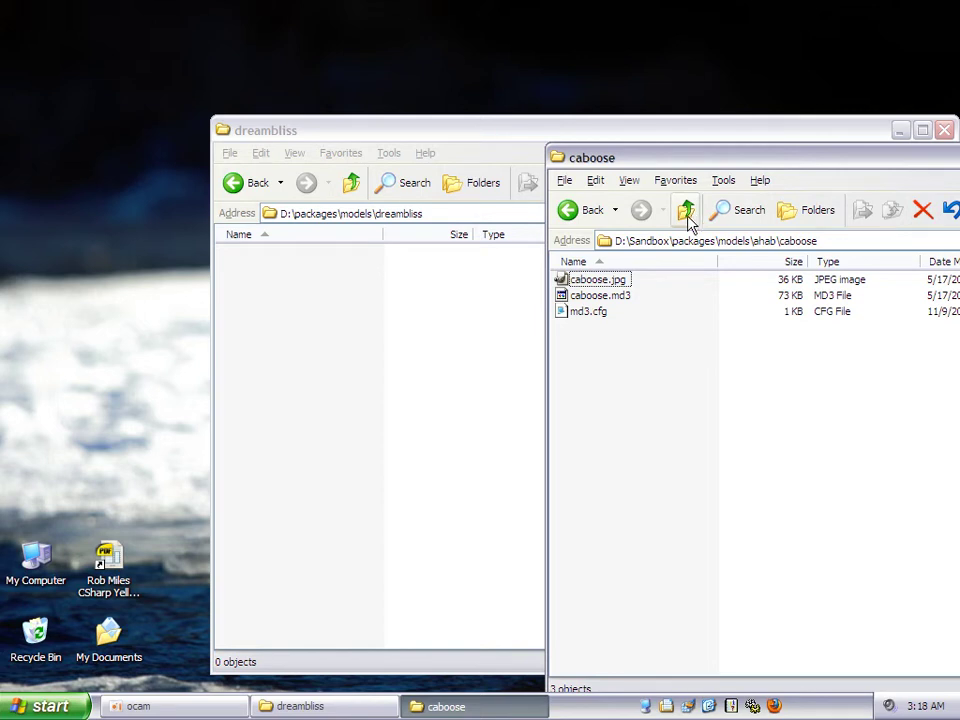
{"action": "double_click", "coordinate": [603, 313]}
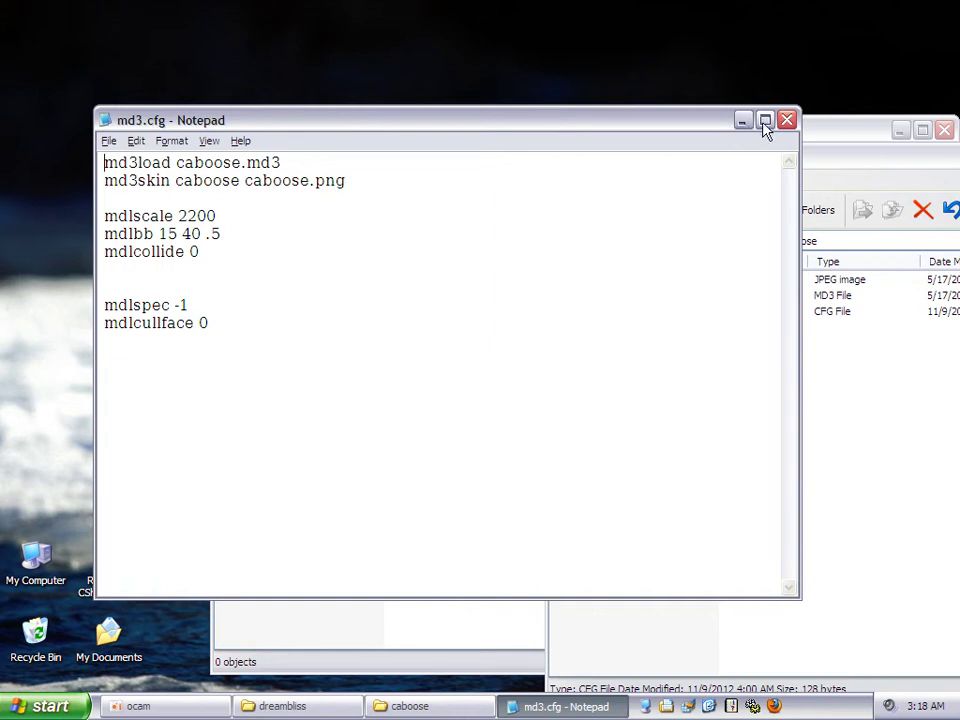
{"action": "left_click", "coordinate": [789, 120]}
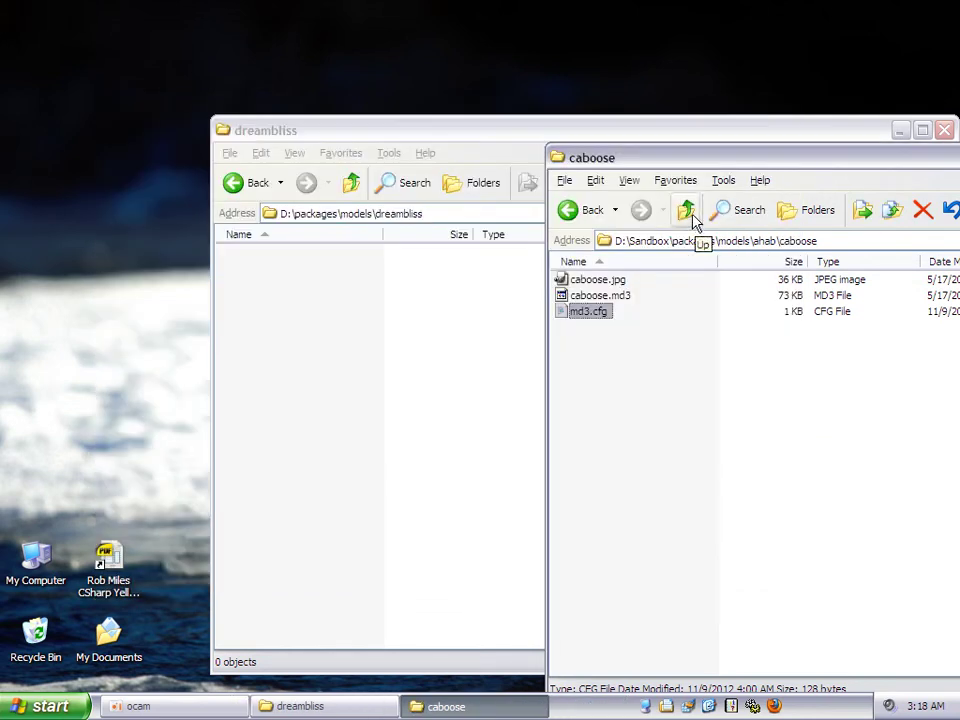
{"action": "left_click", "coordinate": [688, 212]}
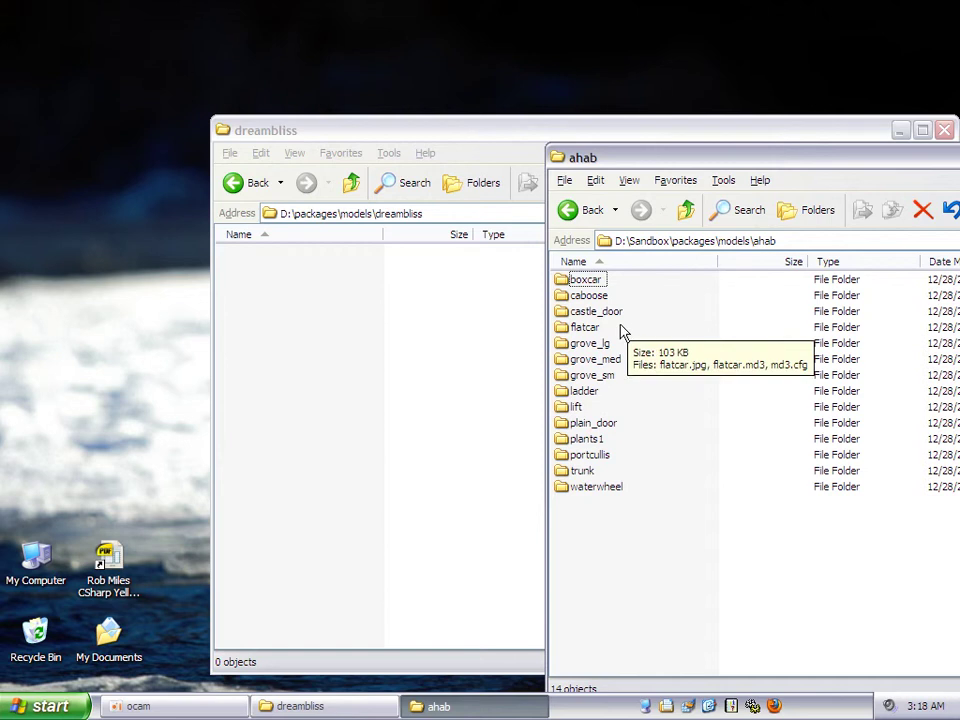
Browse the grenades folder under D:\Sandbox\packages\models\ammo to examine its files, and return to the models folder
{"action": "left_click", "coordinate": [688, 212]}
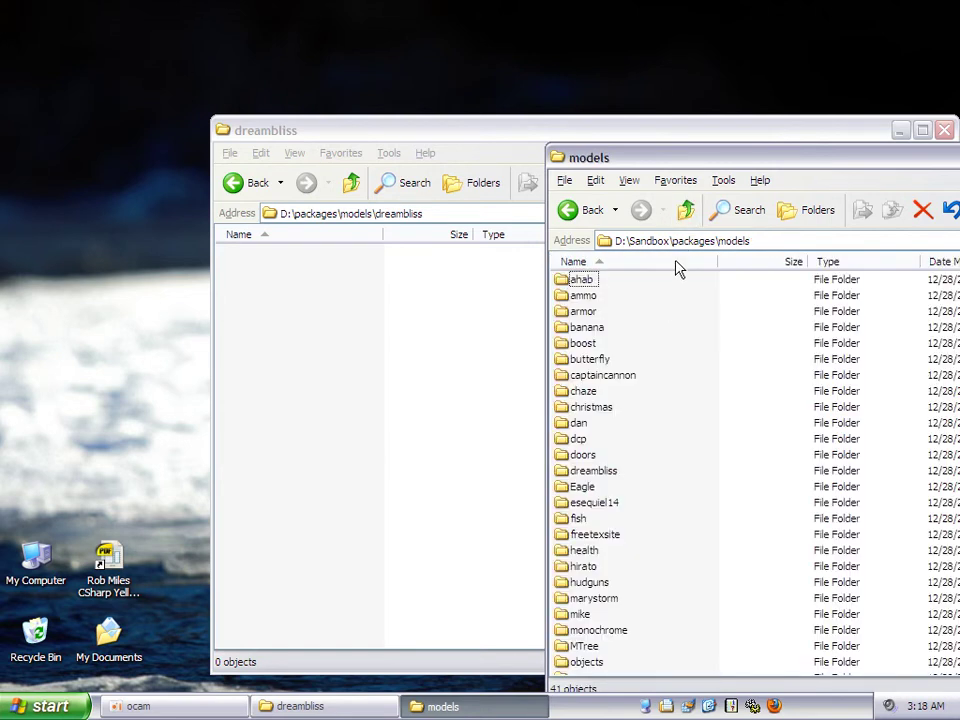
{"action": "left_click", "coordinate": [592, 293]}
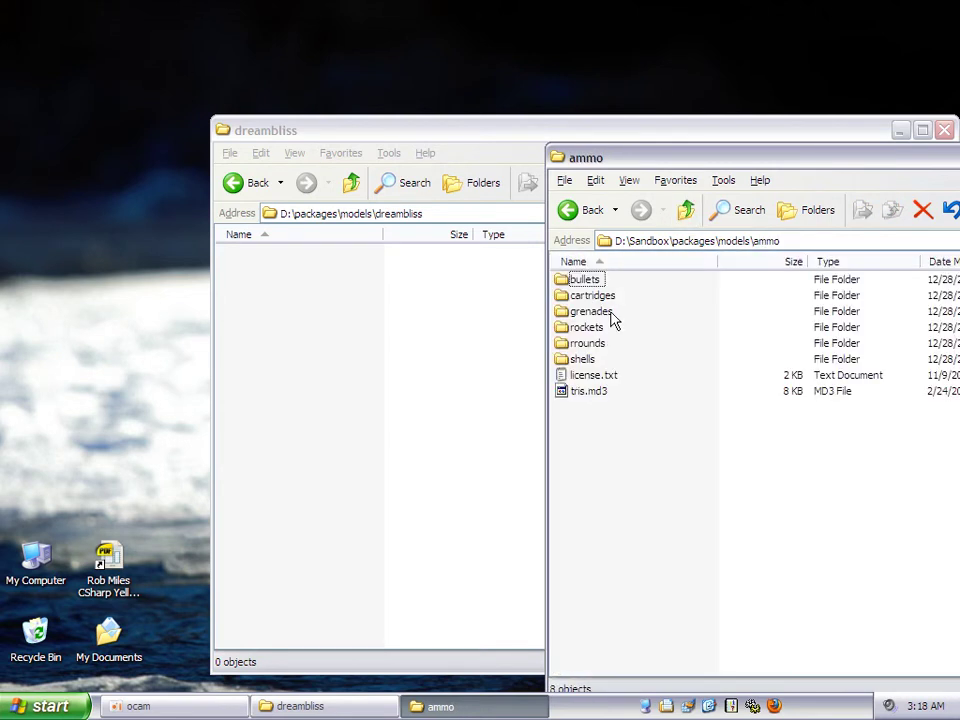
{"action": "double_click", "coordinate": [601, 316]}
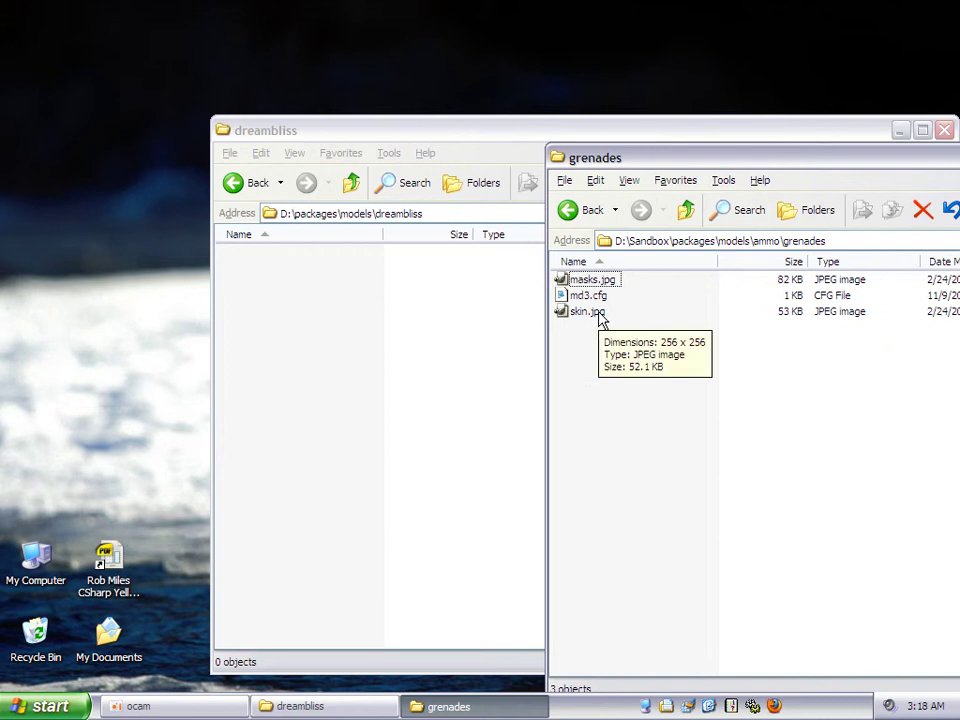
{"action": "left_click", "coordinate": [686, 212]}
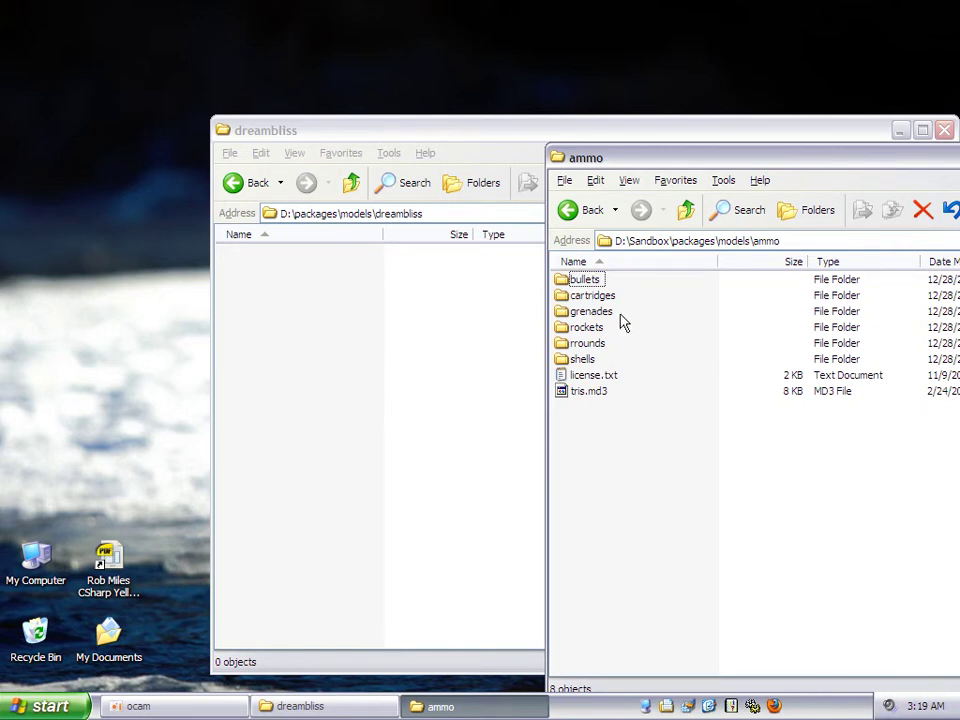
{"action": "left_click", "coordinate": [686, 212]}
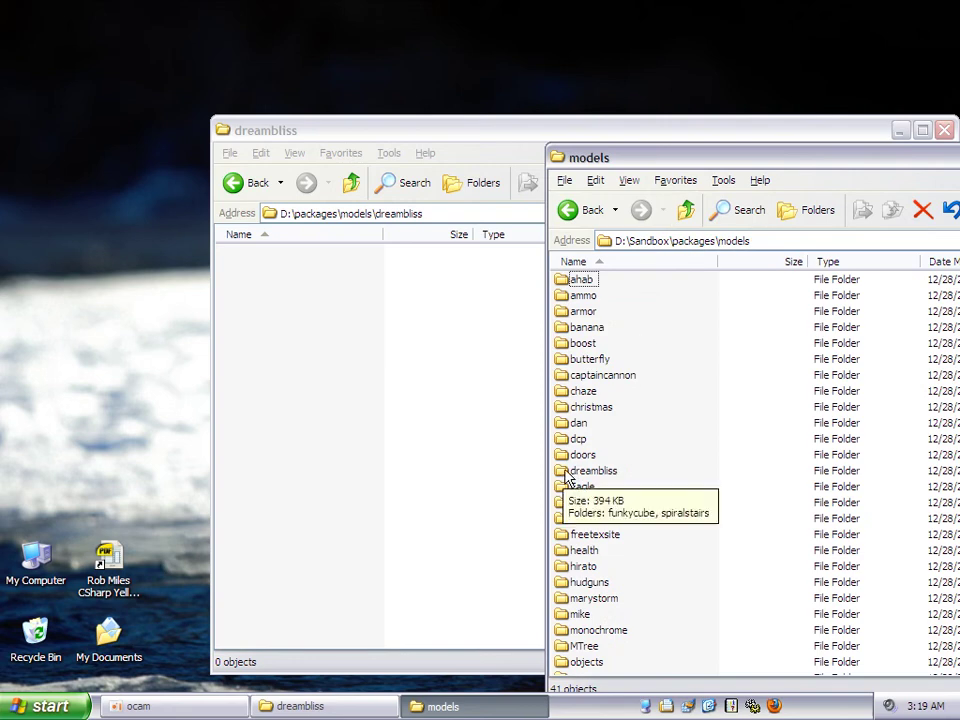
Examine the rock model files in D:\Sandbox\packages\models\dan and return to the models folder
{"action": "double_click", "coordinate": [576, 424]}
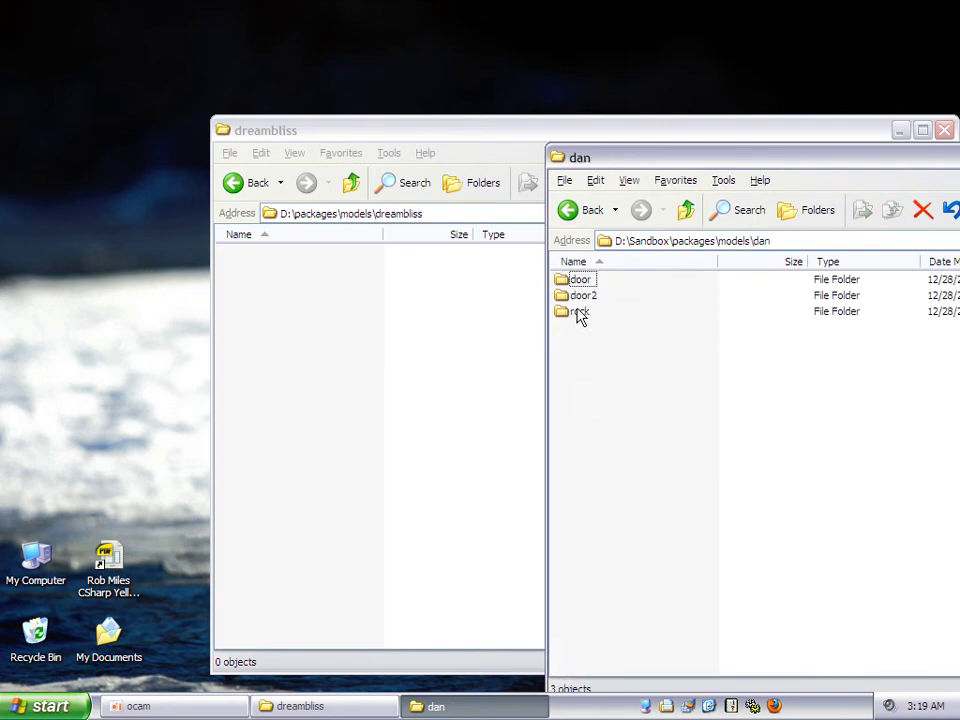
{"action": "double_click", "coordinate": [578, 313]}
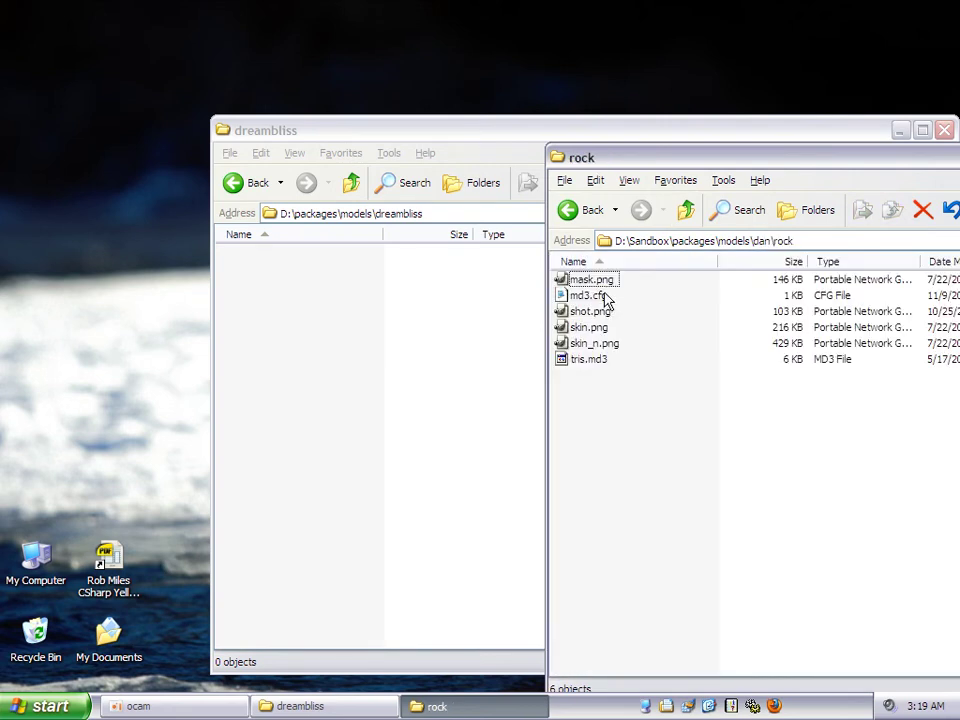
{"action": "left_click", "coordinate": [686, 210]}
{"action": "left_click", "coordinate": [686, 210]}
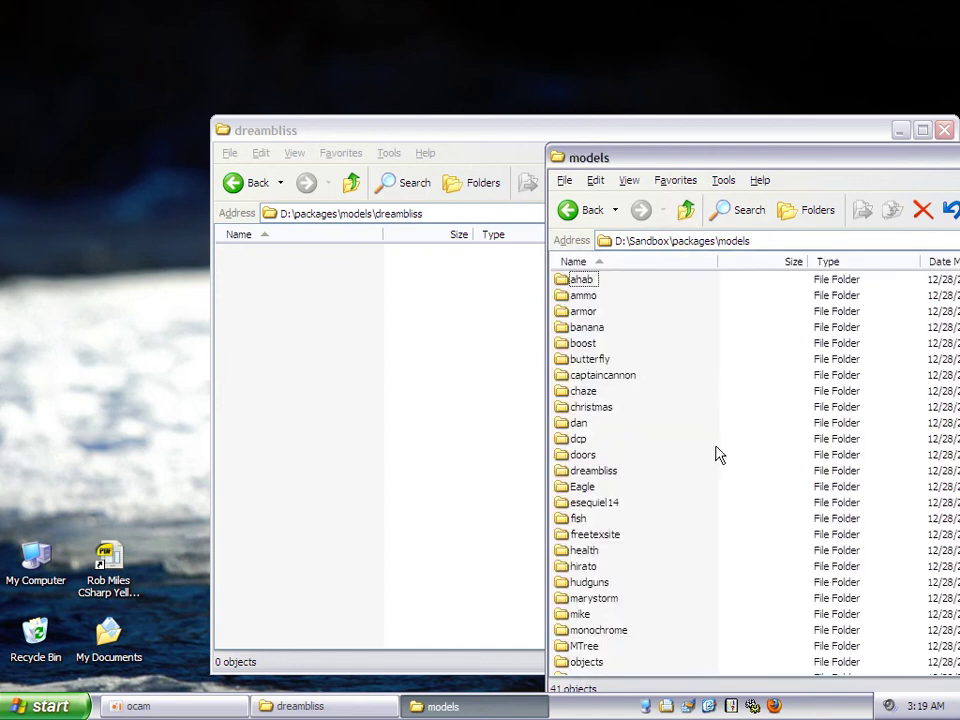
Examine the floorgrate3 model files in D:\Sandbox\packages\models\esequiel14 and return to the models folder
{"action": "double_click", "coordinate": [606, 503]}
{"action": "double_click", "coordinate": [588, 282]}
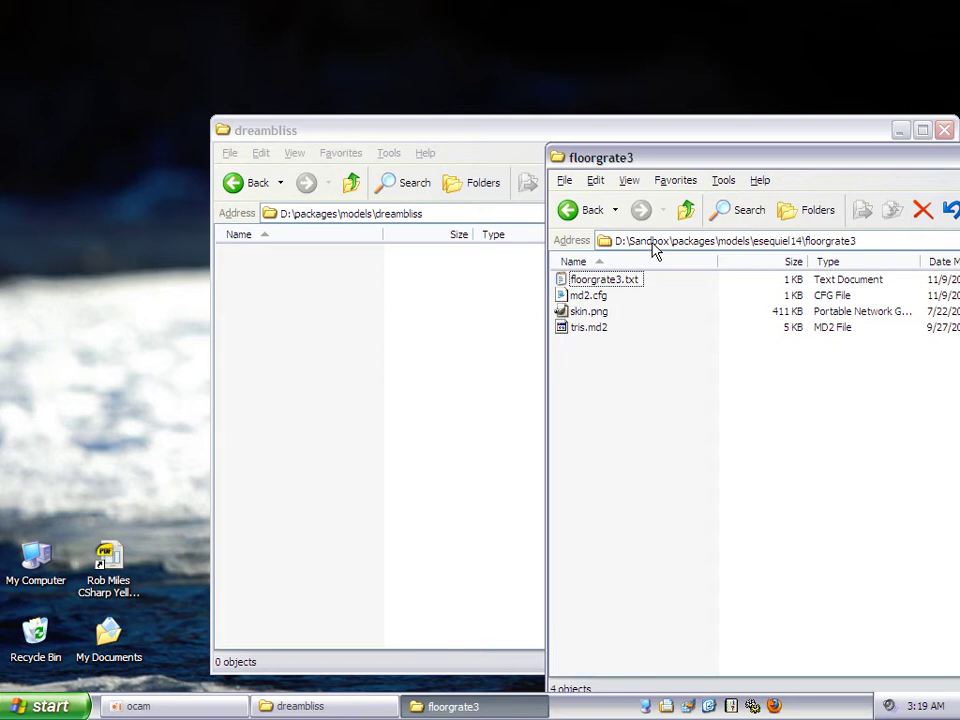
{"action": "left_click", "coordinate": [686, 210]}
{"action": "left_click", "coordinate": [686, 210]}
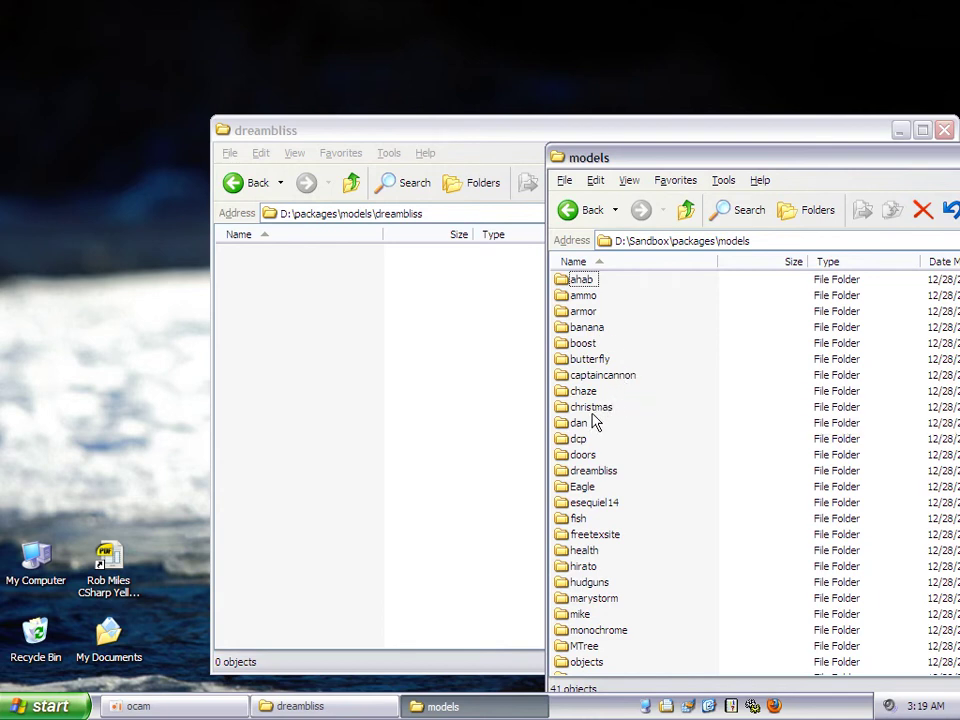
Examine the Door1 model files in the Eagle folder, reposition the window fully on screen and return to the models folder
{"action": "double_click", "coordinate": [594, 488]}
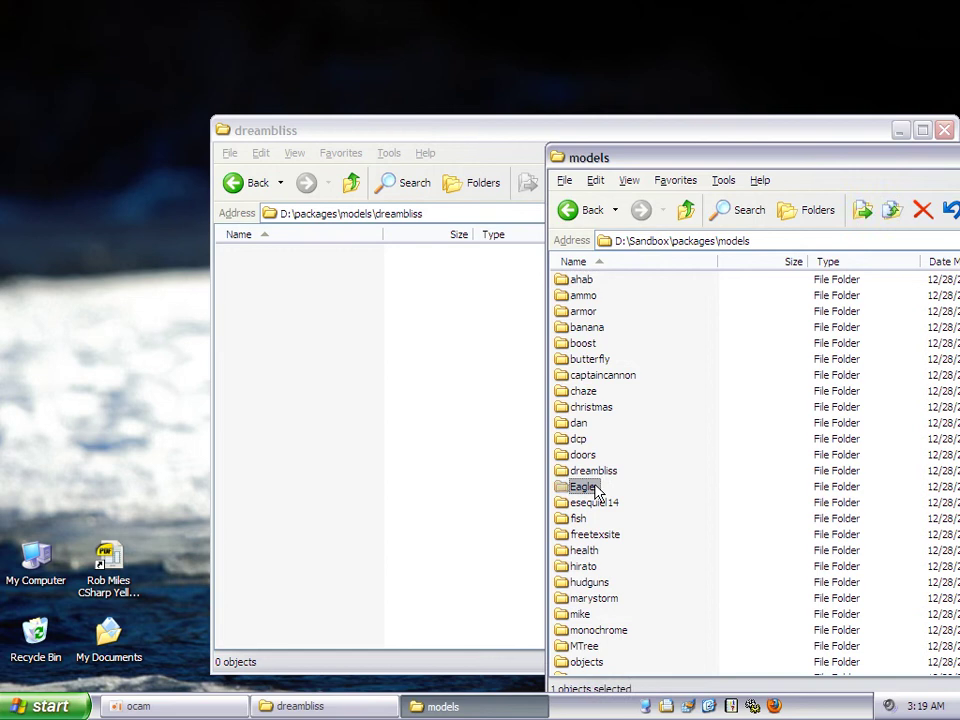
{"action": "left_click", "coordinate": [592, 327]}
{"action": "double_click", "coordinate": [592, 327]}
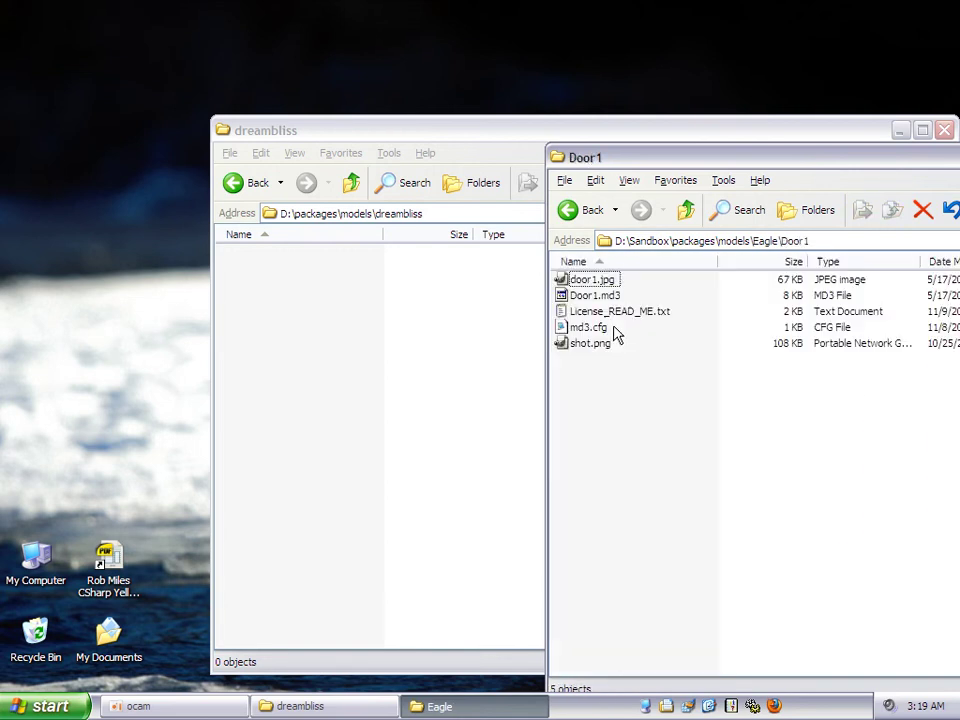
{"action": "left_click", "coordinate": [686, 210]}
{"action": "left_click_drag", "start_coordinate": [696, 166], "coordinate": [409, 155]}
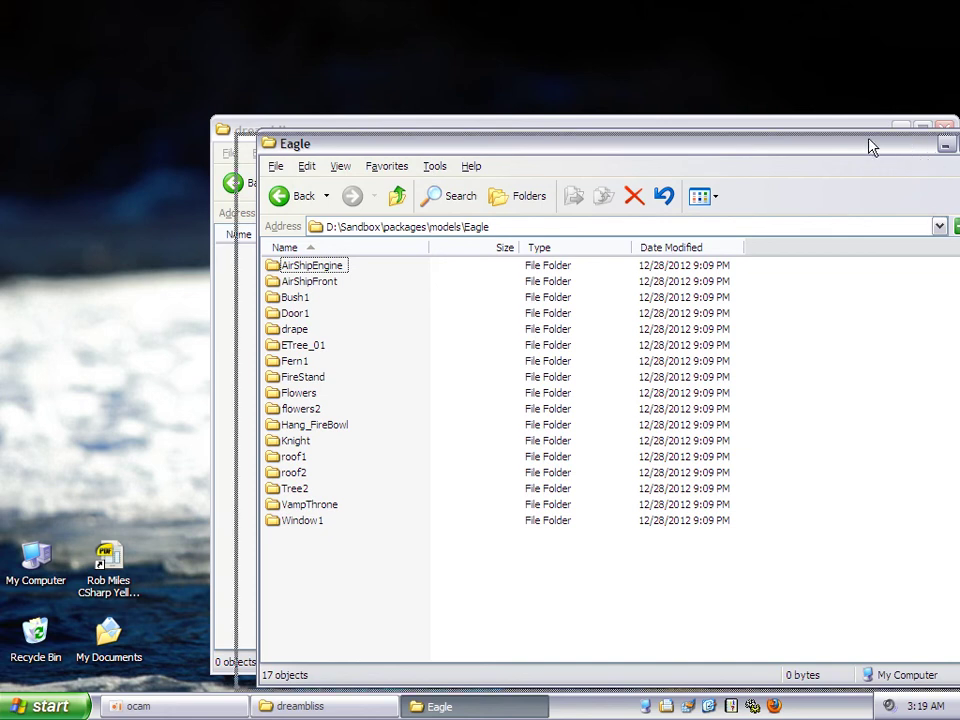
{"action": "left_click_drag", "start_coordinate": [870, 146], "coordinate": [748, 138]}
{"action": "left_click", "coordinate": [276, 193]}
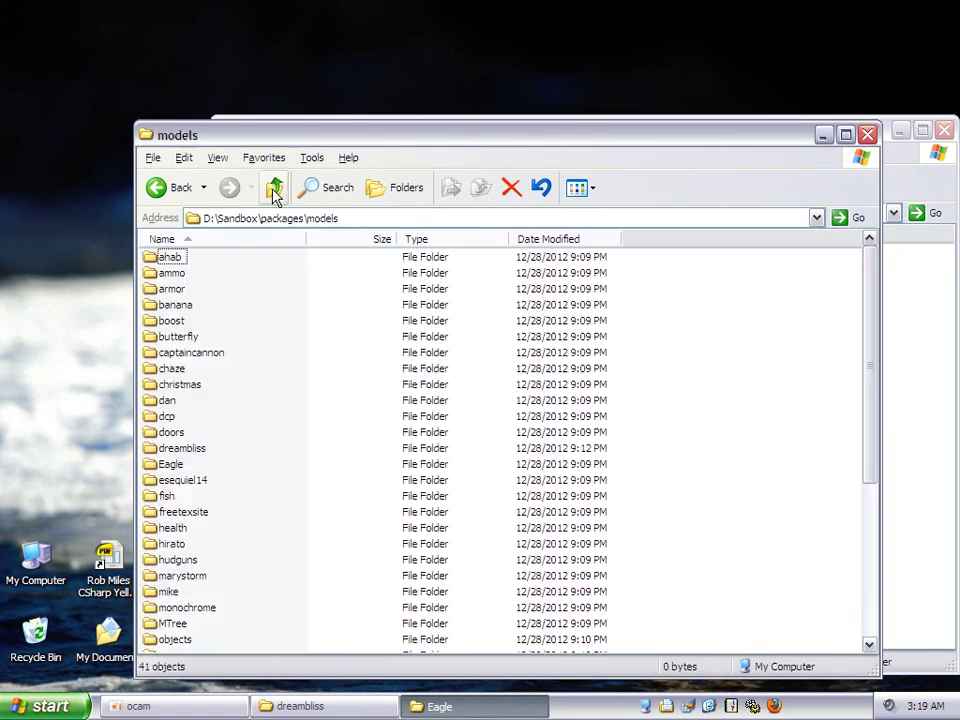
Examine the plain_door model files in D:\Sandbox\packages\models\ahab and return to the models folder
{"action": "double_click", "coordinate": [171, 257]}
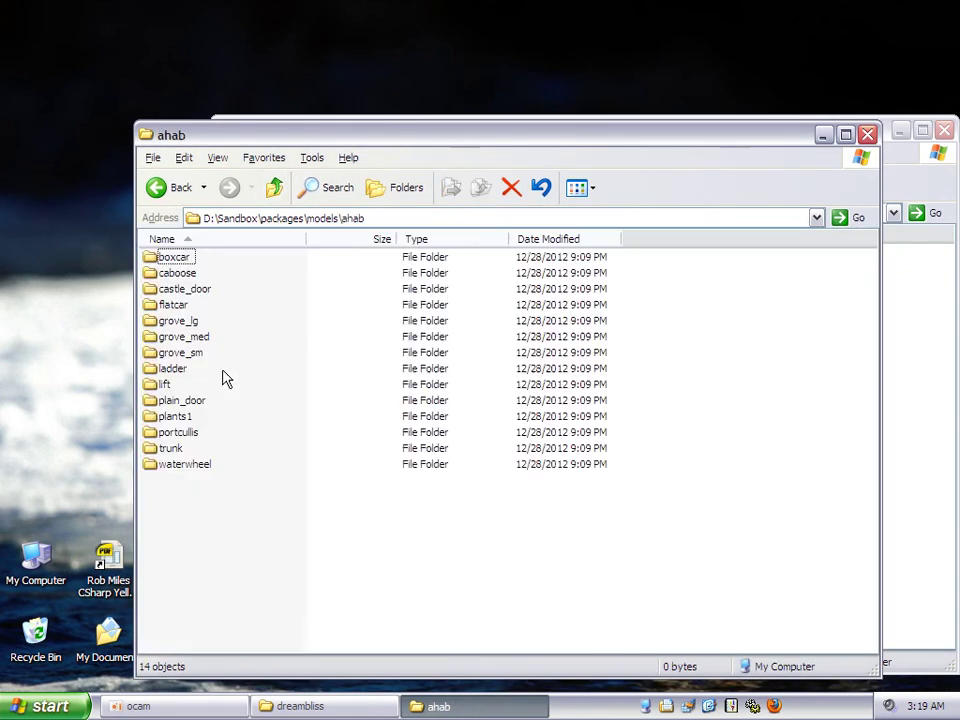
{"action": "double_click", "coordinate": [193, 402]}
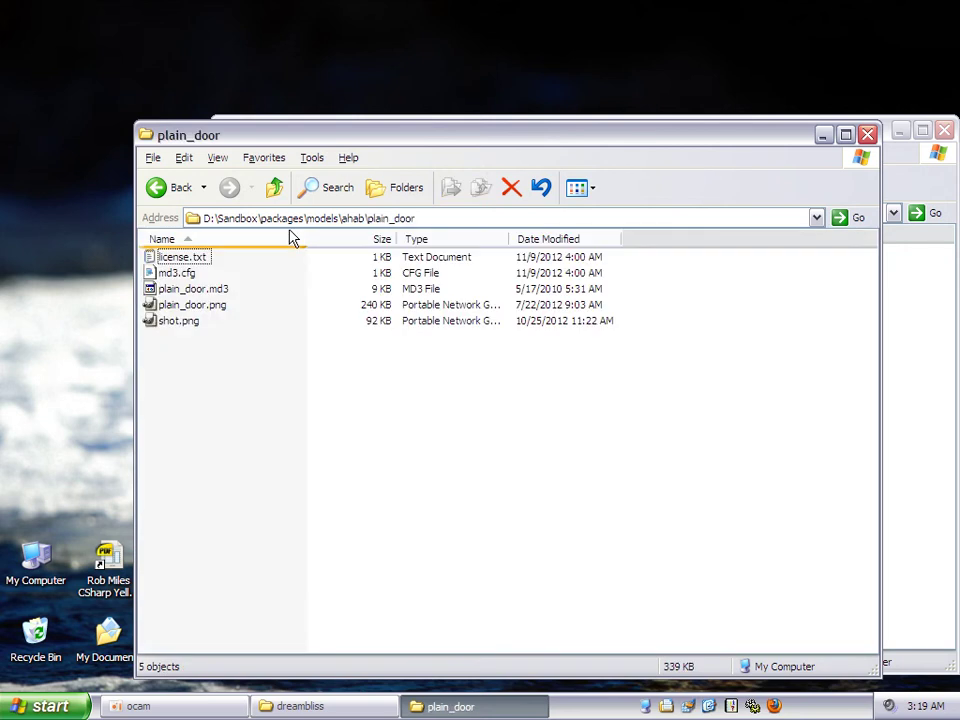
{"action": "left_click", "coordinate": [276, 190]}
{"action": "left_click", "coordinate": [276, 190]}
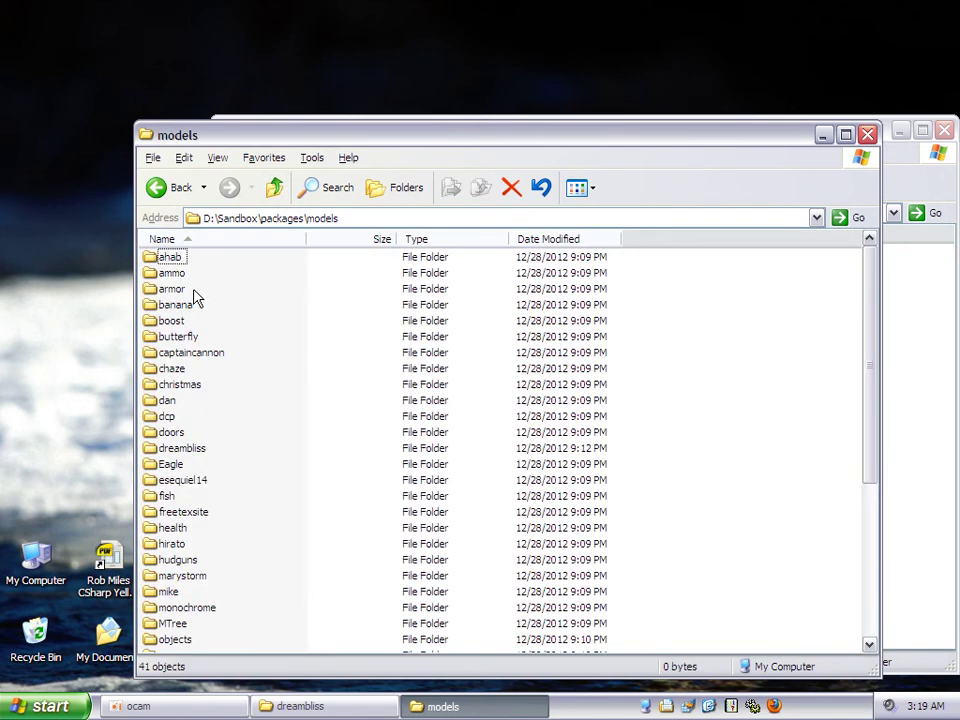
Look through the contents of the armor, butterfly and captaincannon model folders, returning to the models folder
{"action": "double_click", "coordinate": [172, 288]}
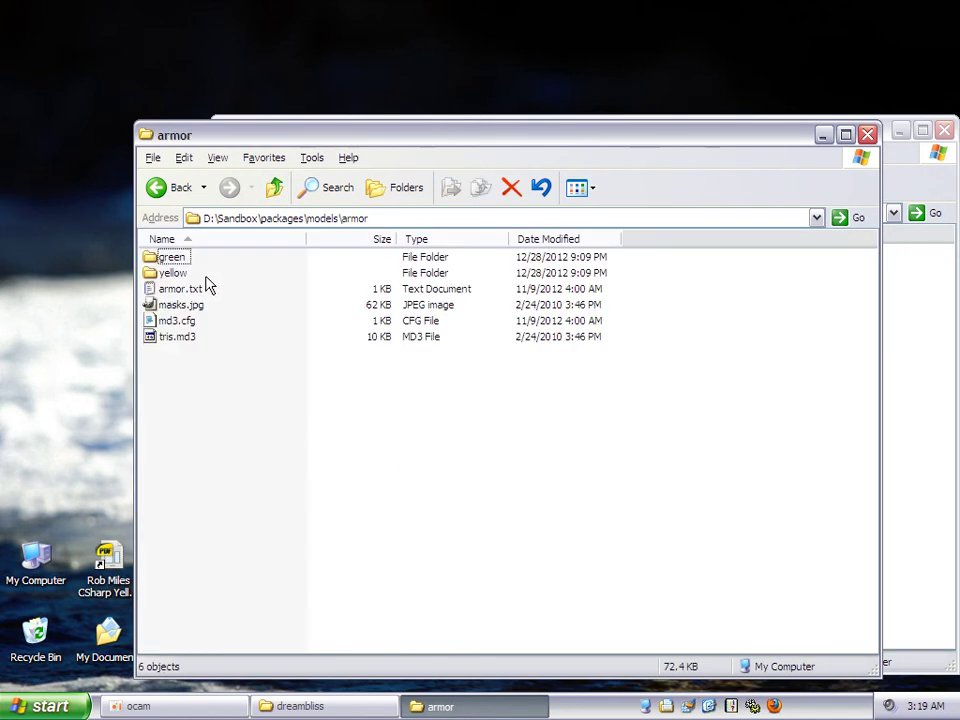
{"action": "left_click", "coordinate": [274, 187]}
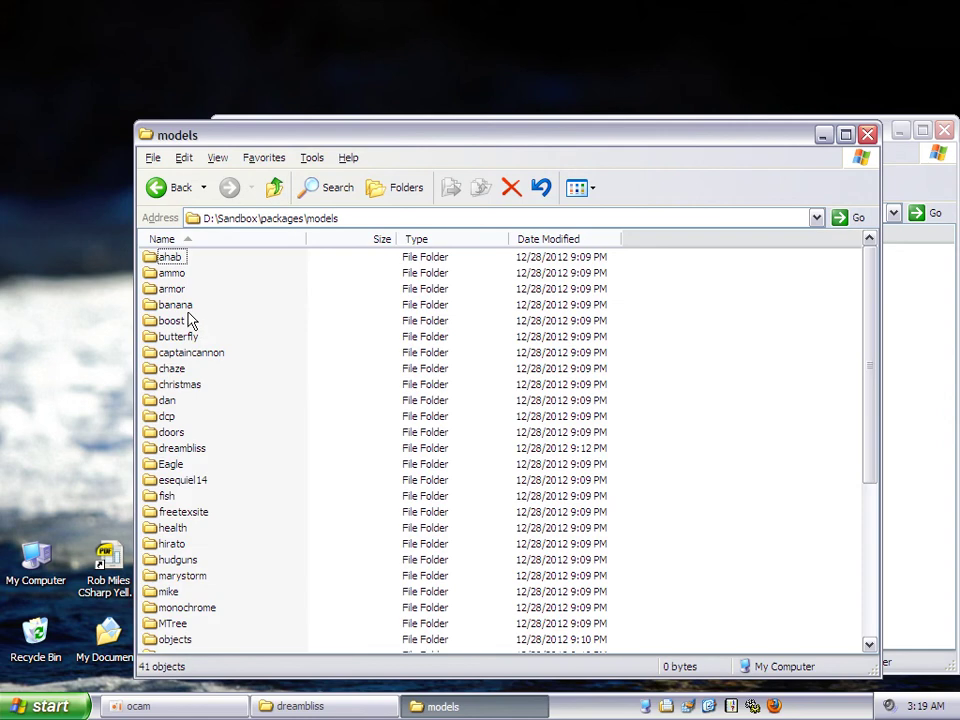
{"action": "double_click", "coordinate": [193, 336]}
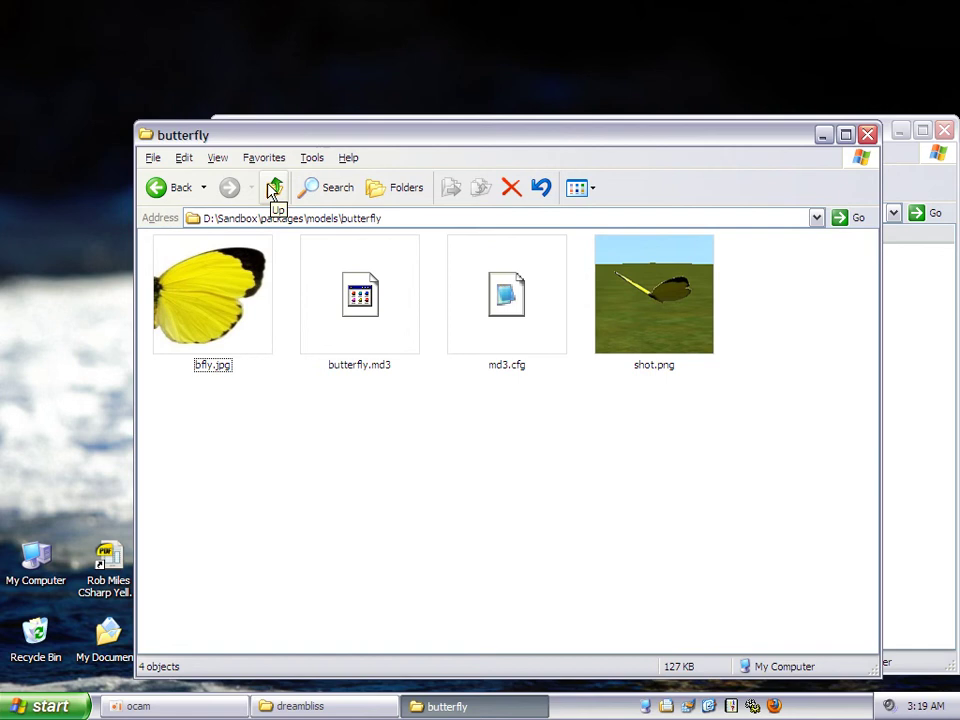
{"action": "left_click", "coordinate": [274, 189]}
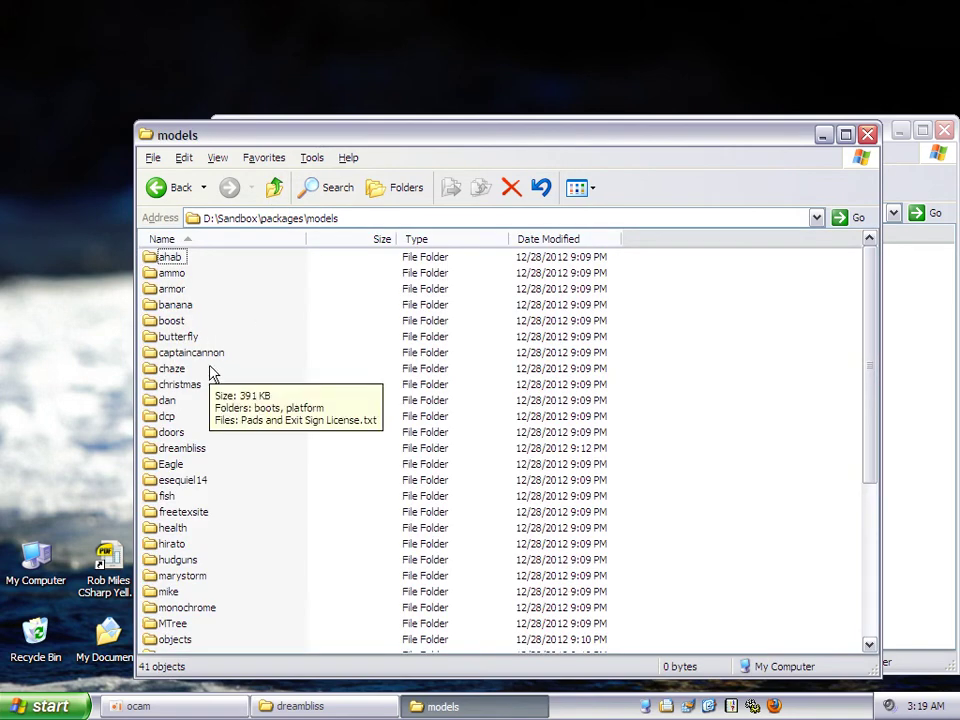
{"action": "double_click", "coordinate": [195, 352]}
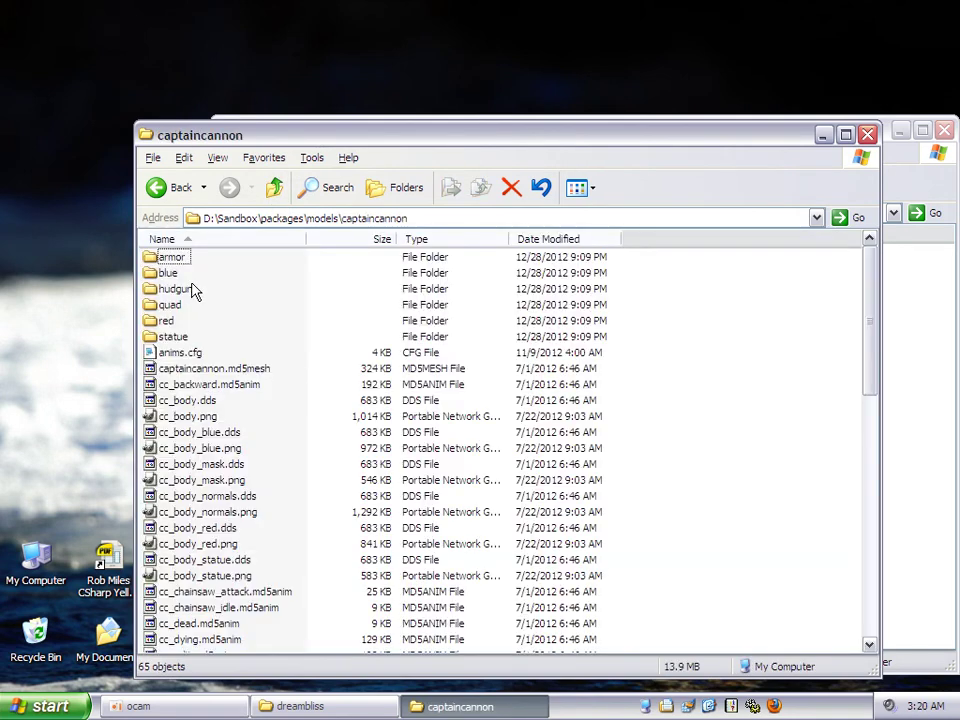
{"action": "left_click", "coordinate": [274, 189]}
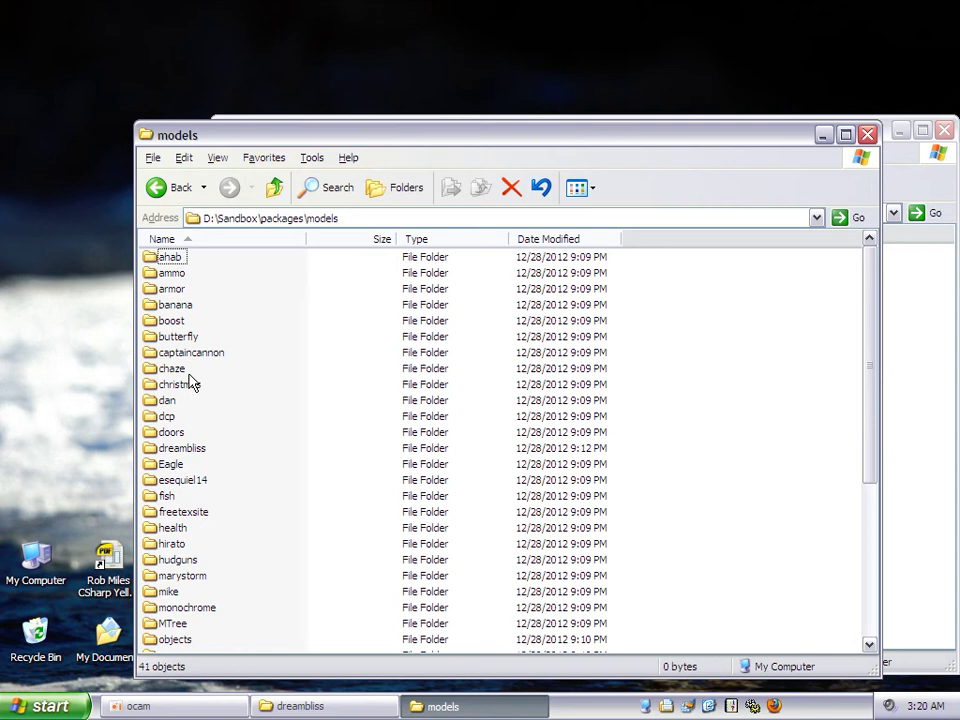
Examine the platform and boots subfolders of the chaze models folder, and open the christmas model folder to view its files
{"action": "double_click", "coordinate": [182, 369]}
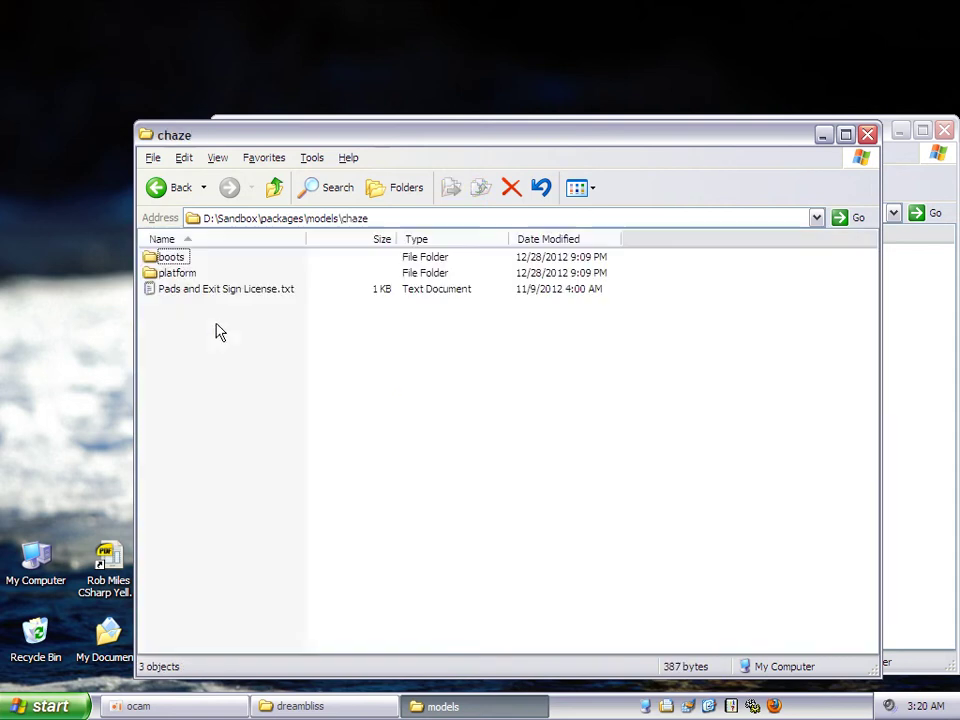
{"action": "double_click", "coordinate": [176, 273]}
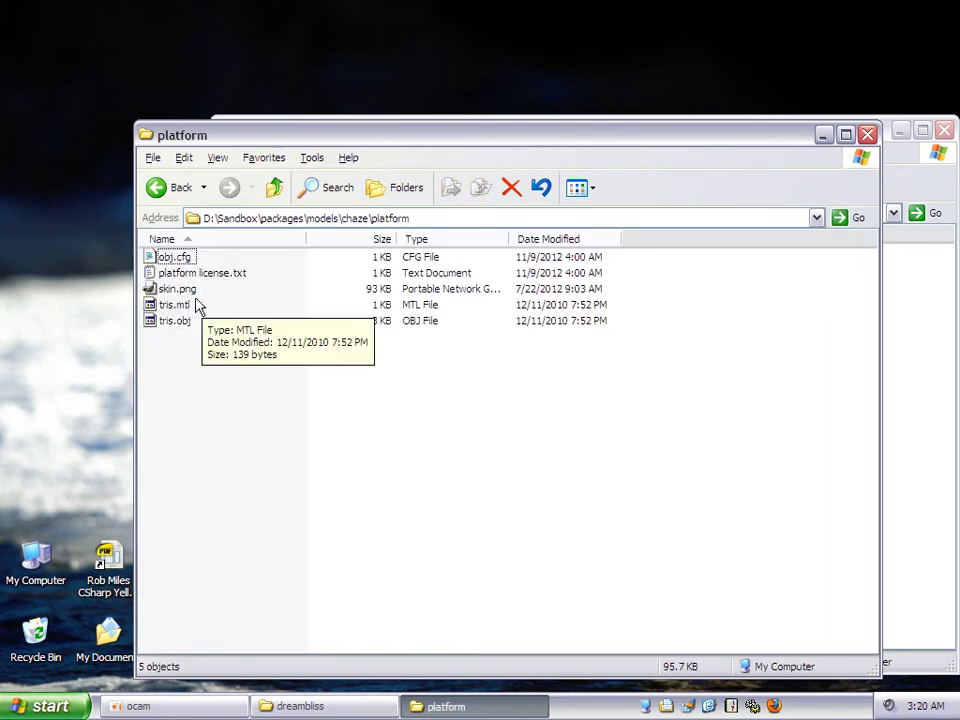
{"action": "left_click", "coordinate": [274, 187]}
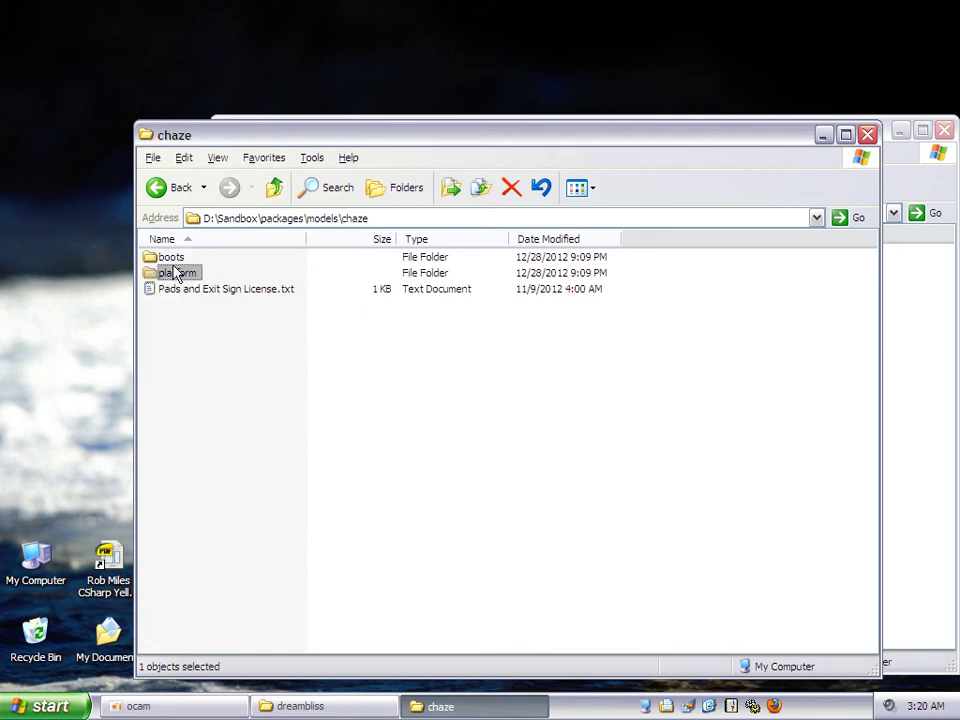
{"action": "double_click", "coordinate": [175, 273]}
{"action": "left_click", "coordinate": [274, 187]}
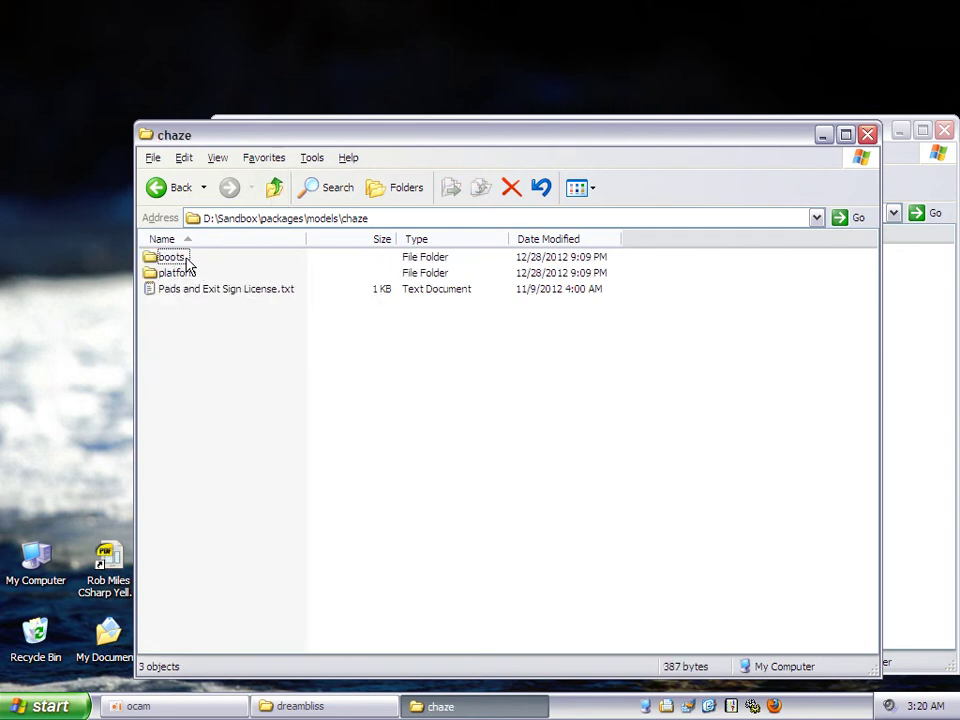
{"action": "double_click", "coordinate": [186, 261]}
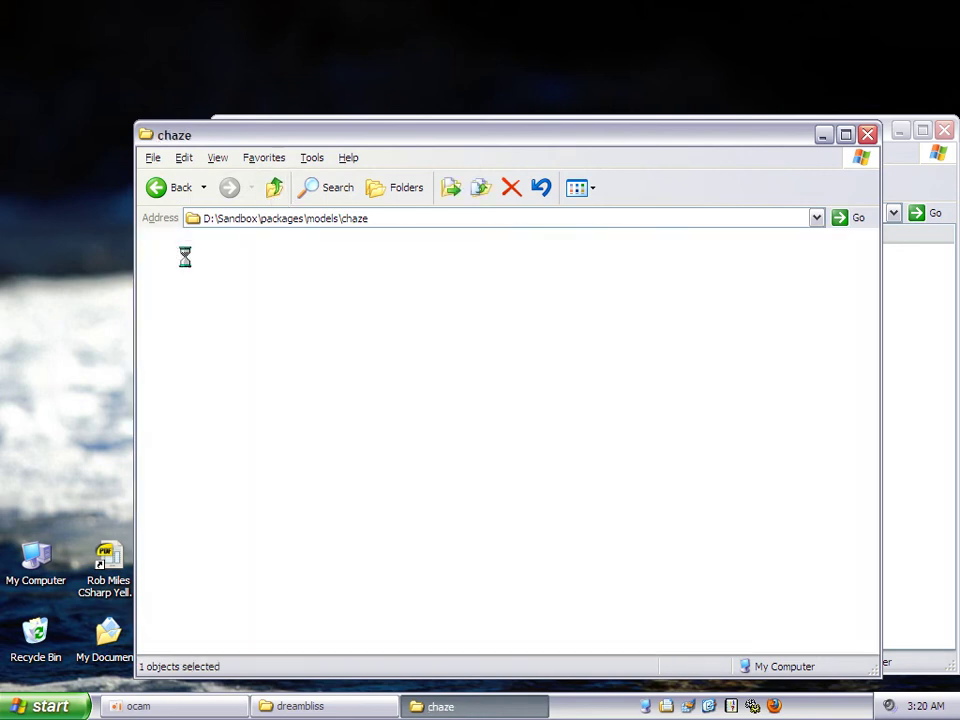
{"action": "left_click", "coordinate": [274, 187]}
{"action": "left_click", "coordinate": [274, 187]}
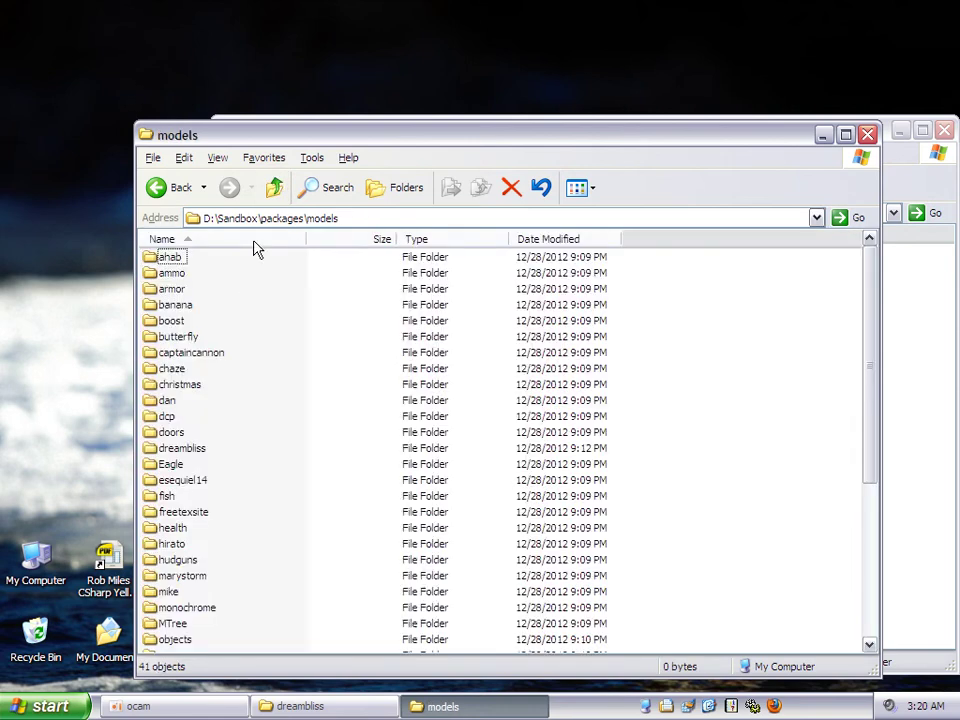
{"action": "double_click", "coordinate": [180, 387]}
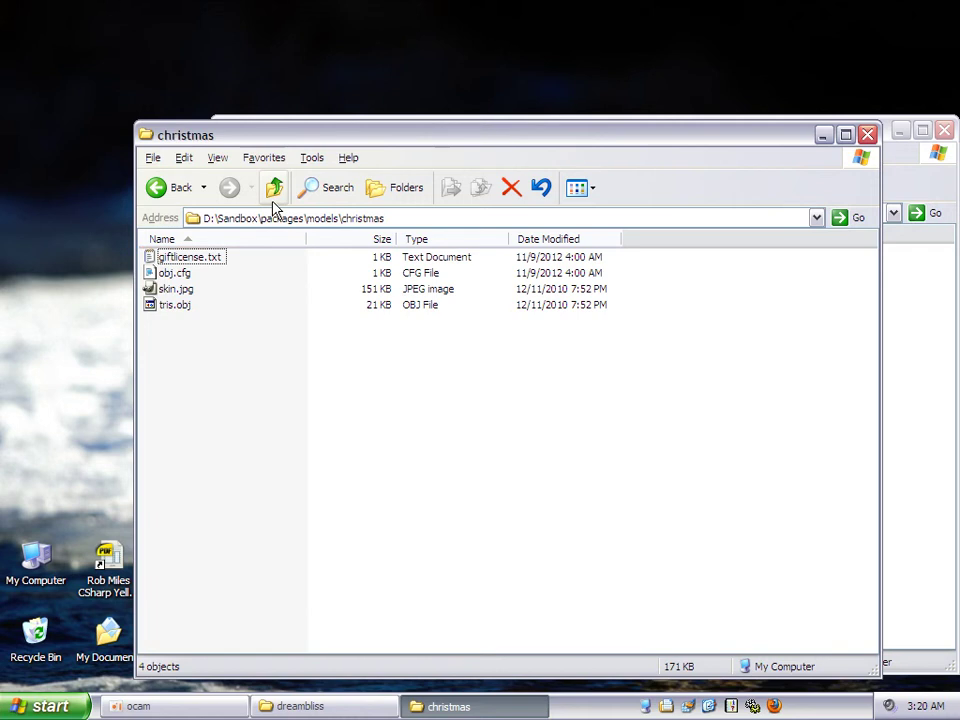
View obj.cfg in the christmas model folder, close it and return to the models folder
{"action": "double_click", "coordinate": [176, 273]}
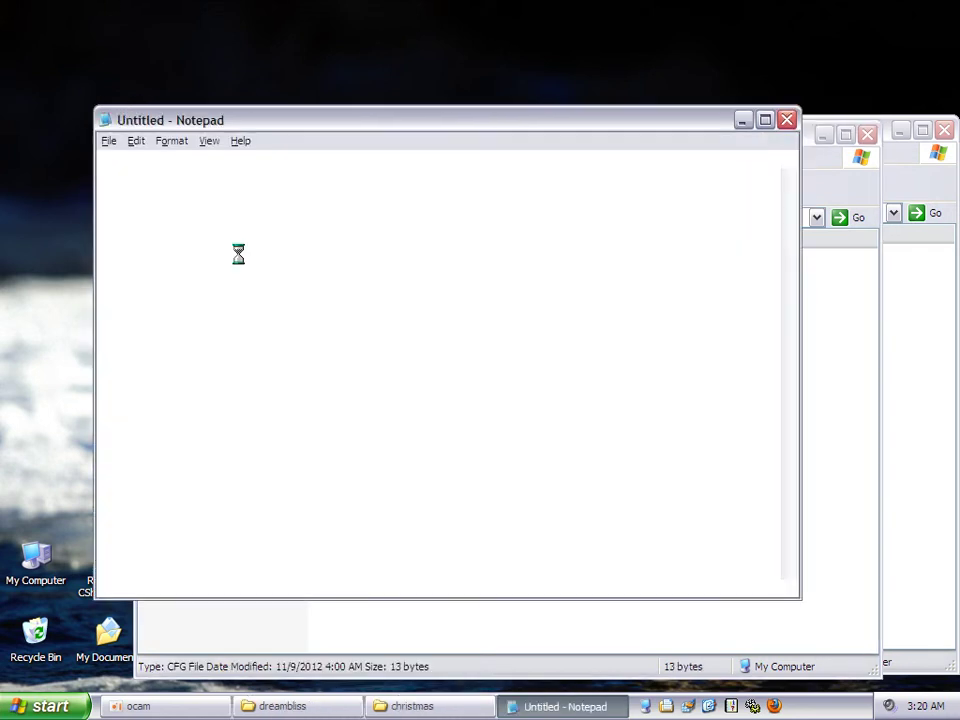
{"action": "left_click", "coordinate": [764, 119]}
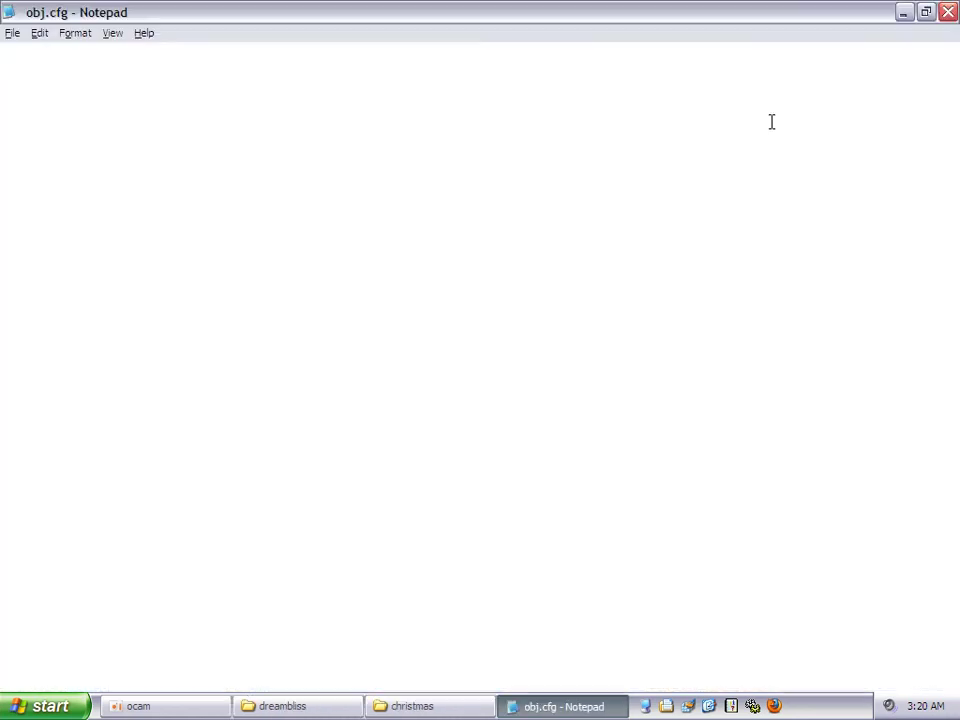
{"action": "left_click", "coordinate": [950, 16]}
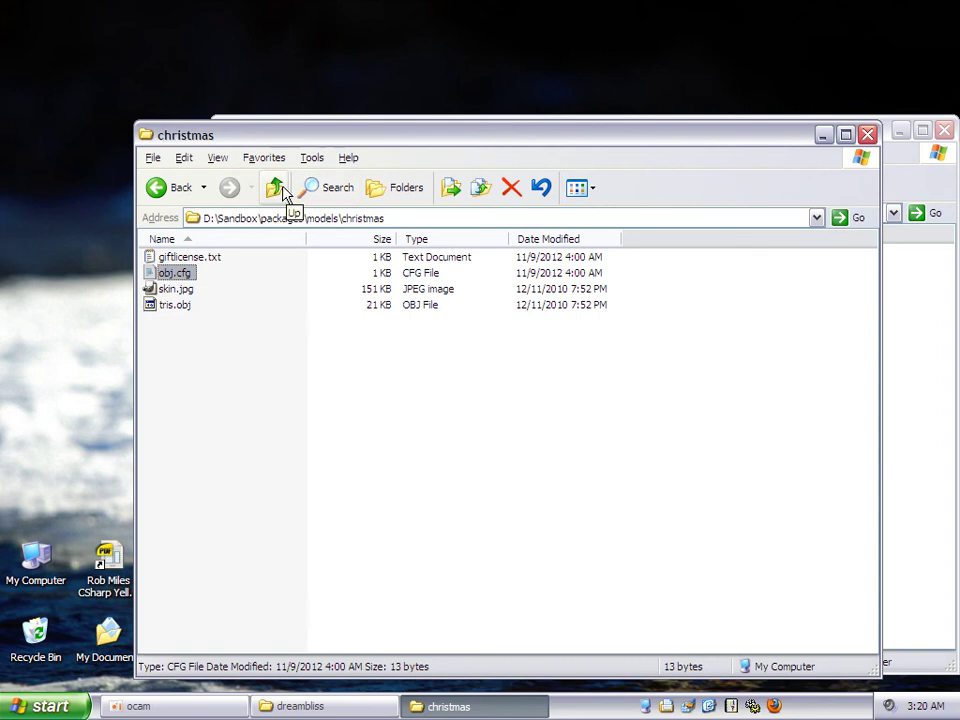
{"action": "left_click", "coordinate": [275, 188]}
{"action": "scroll", "coordinate": [210, 380], "scroll_direction": "down", "scroll_amount": 1}
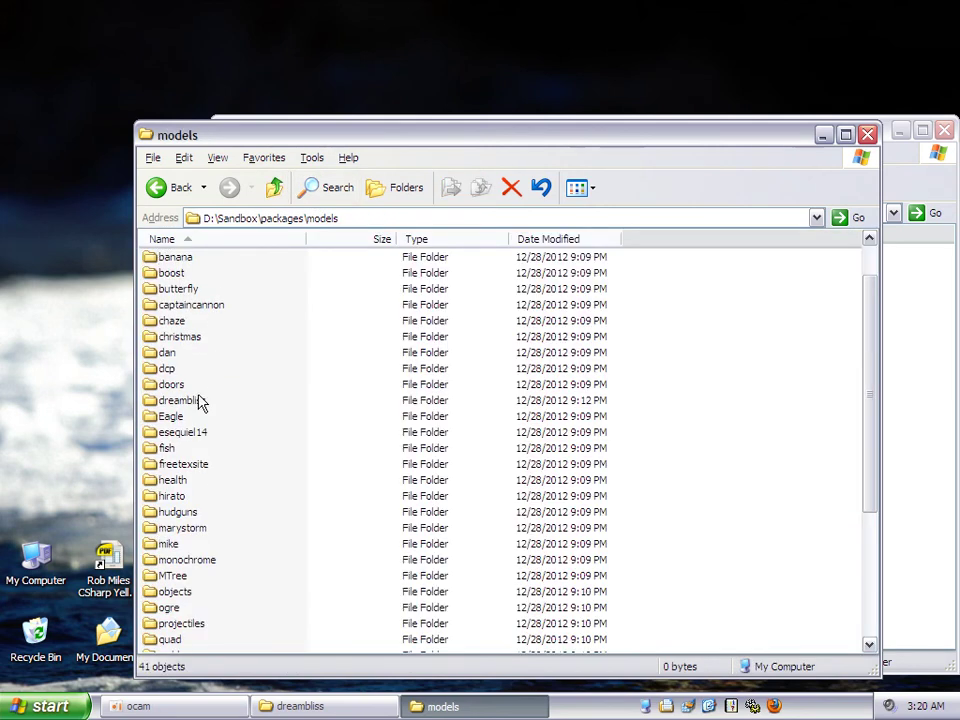
Examine md2.cfg in the biotank subfolder of the dcp models folder, close it and return to the models folder
{"action": "double_click", "coordinate": [166, 369]}
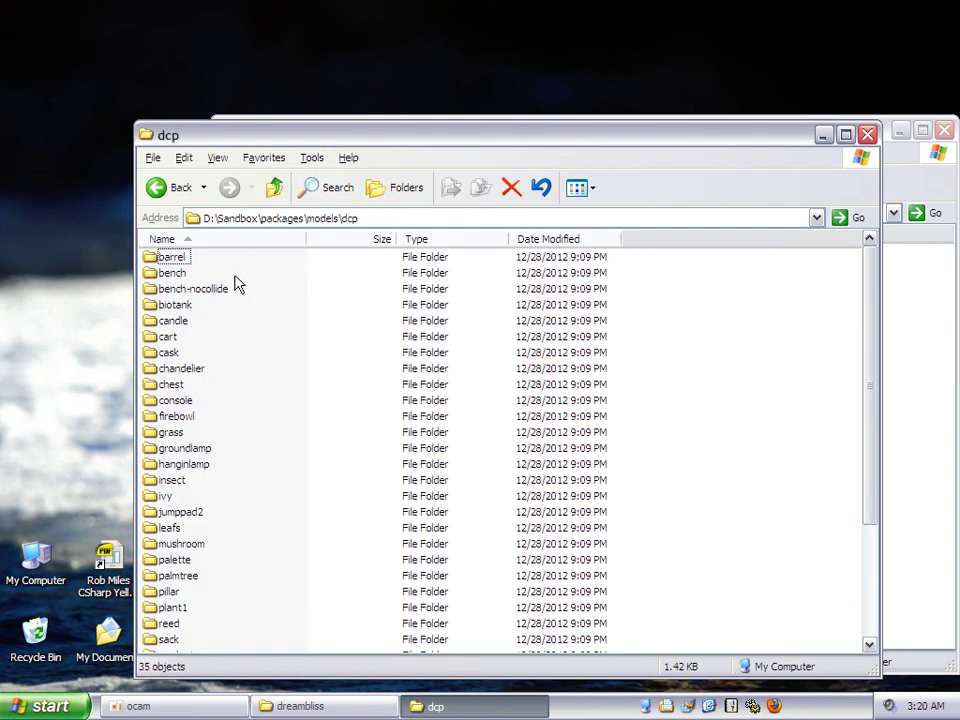
{"action": "double_click", "coordinate": [176, 304]}
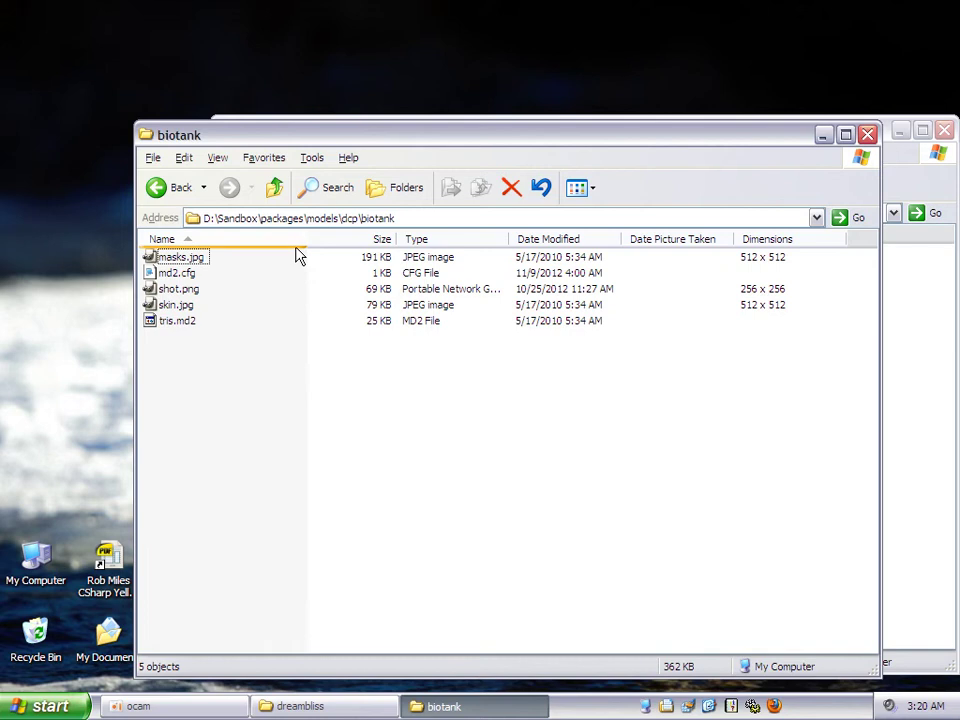
{"action": "double_click", "coordinate": [182, 273]}
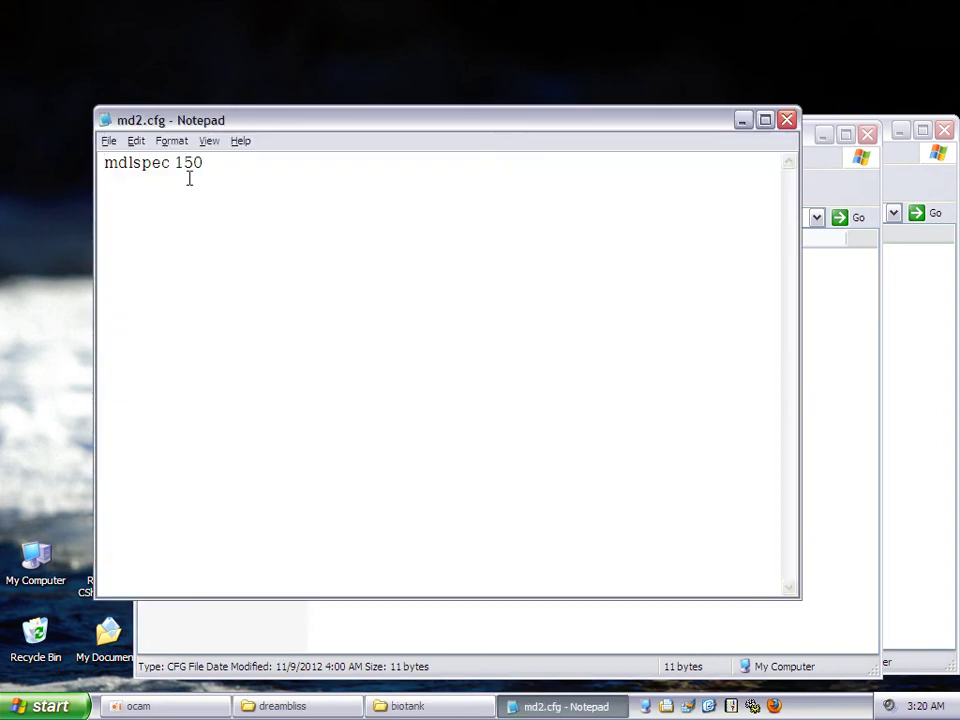
{"action": "left_click", "coordinate": [788, 120]}
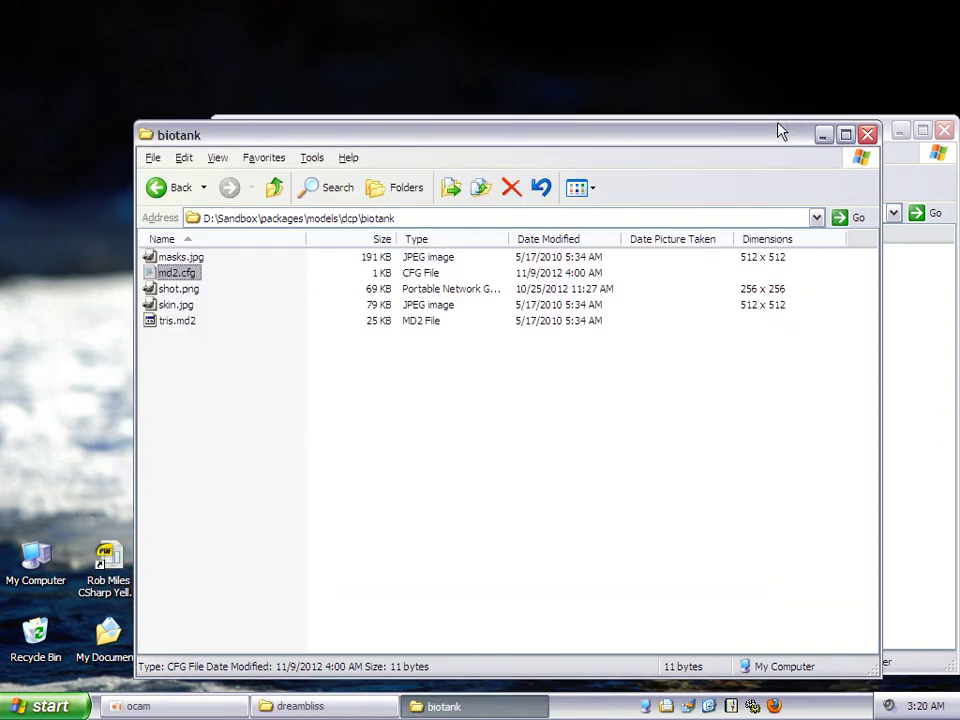
{"action": "left_click", "coordinate": [275, 190]}
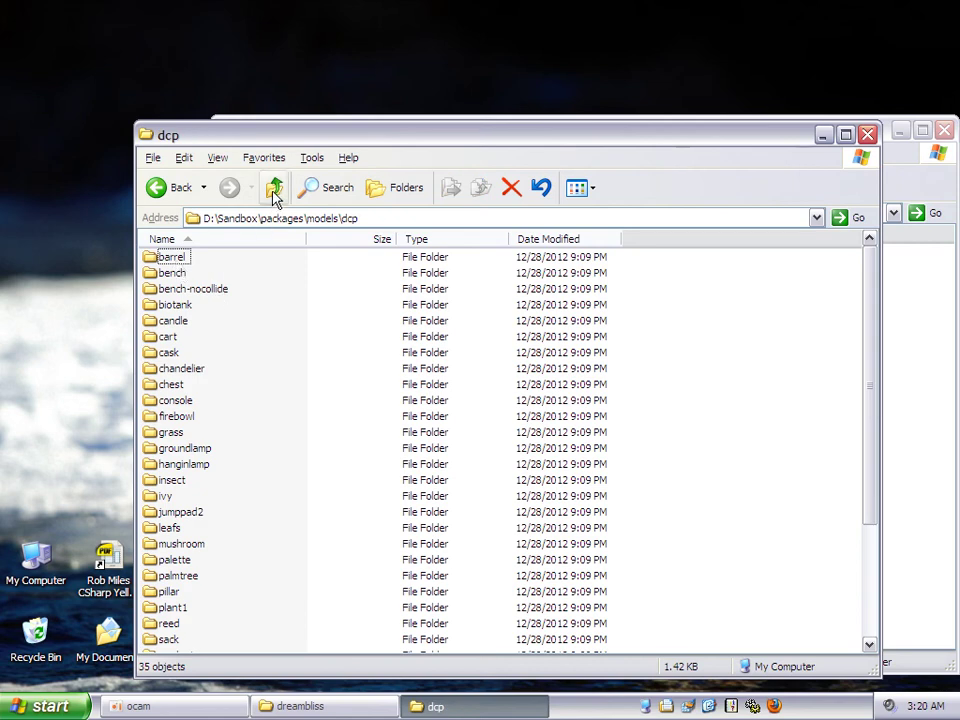
{"action": "left_click", "coordinate": [275, 190]}
Examine md3.cfg in the boxcar subfolder of the ahab models folder, and close both the file and the folder window
{"action": "double_click", "coordinate": [180, 270]}
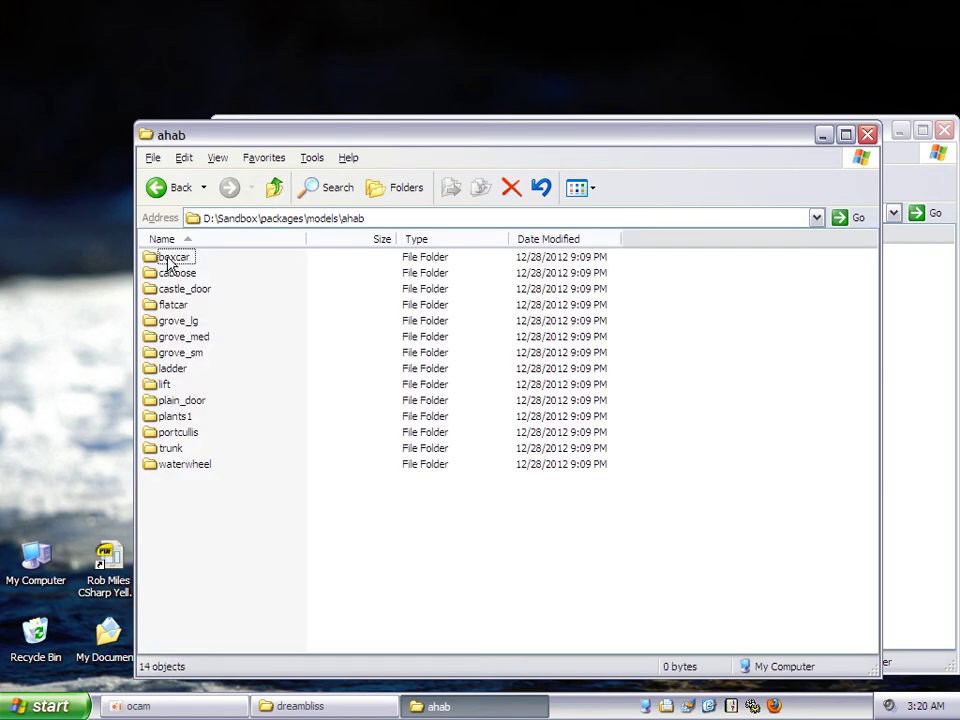
{"action": "double_click", "coordinate": [172, 260]}
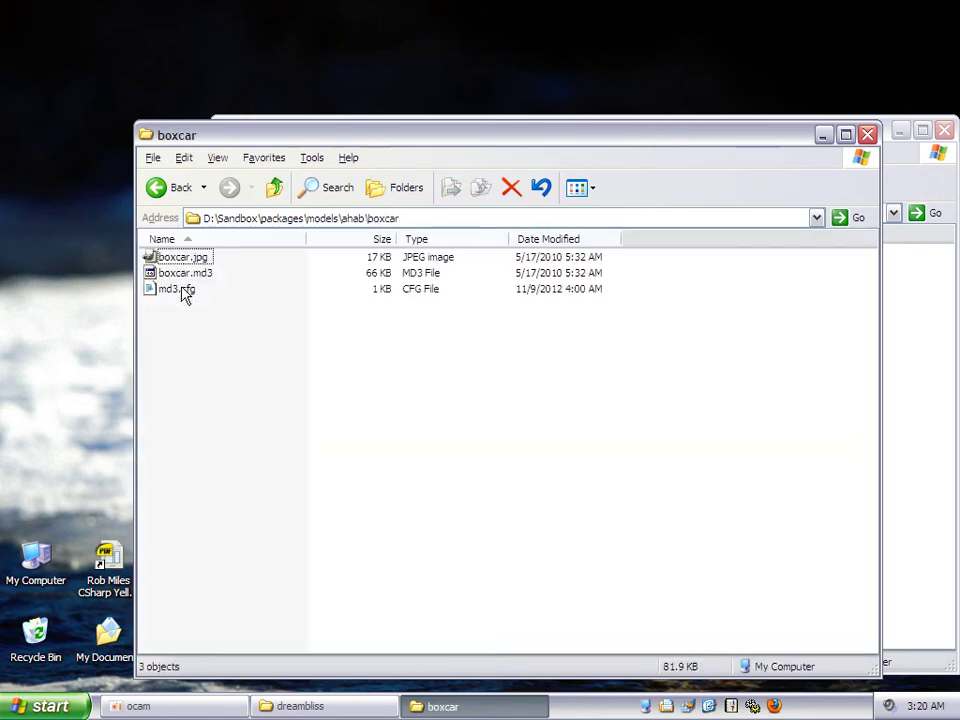
{"action": "double_click", "coordinate": [180, 290]}
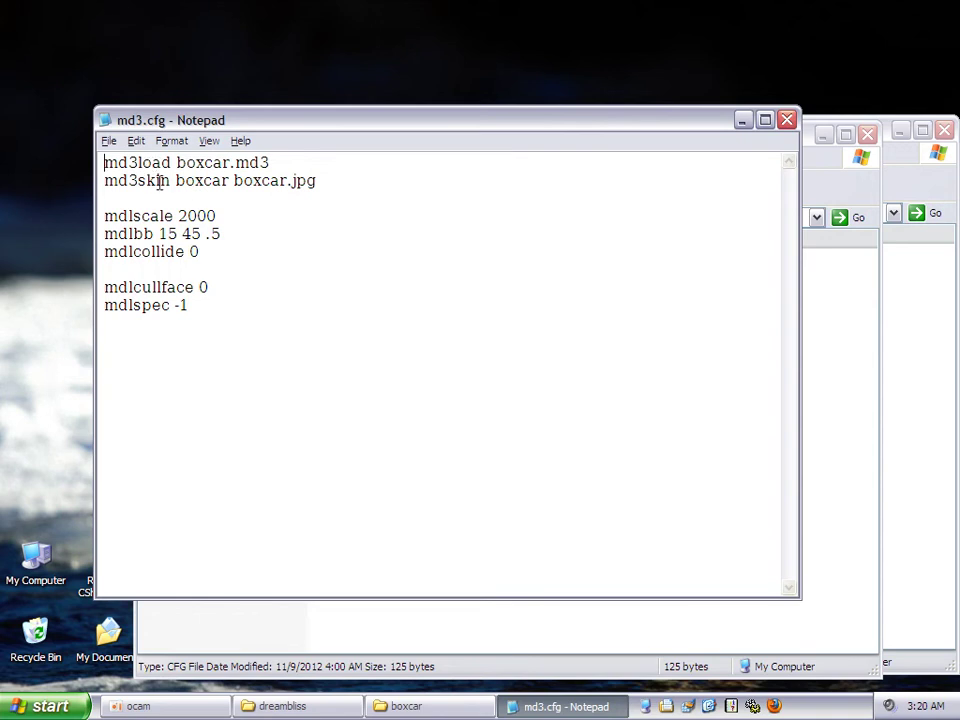
{"action": "left_click", "coordinate": [852, 351]}
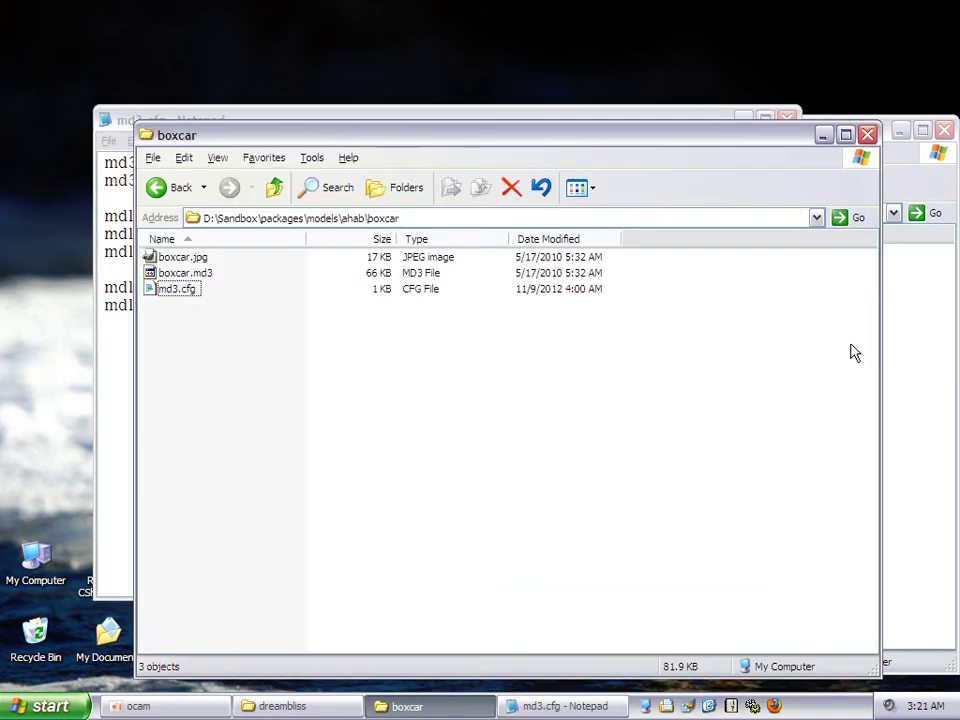
{"action": "left_click", "coordinate": [121, 397]}
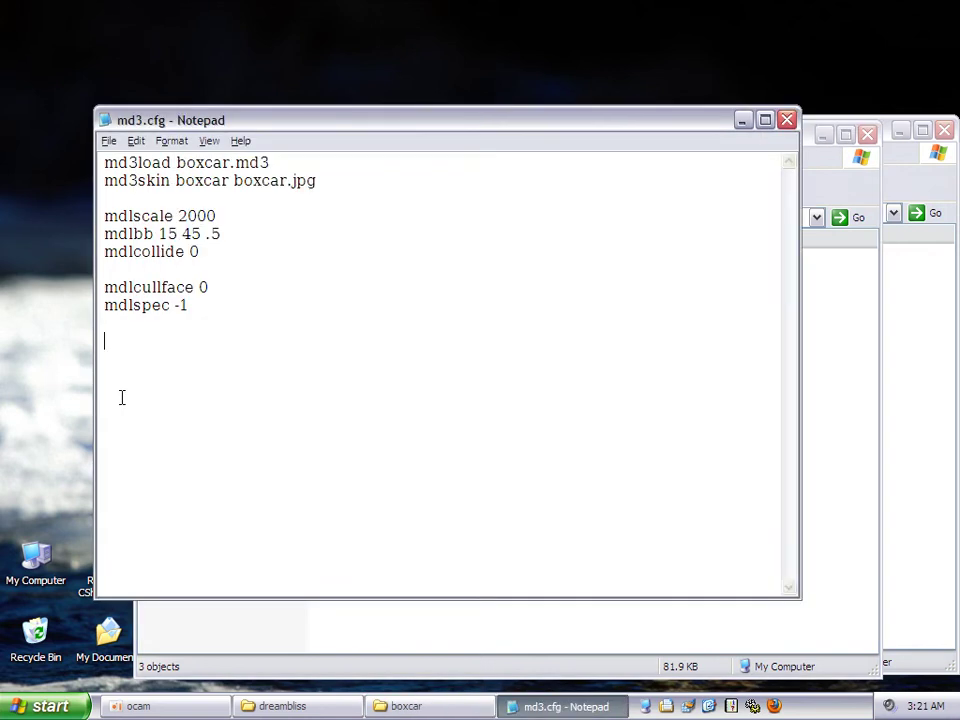
{"action": "left_click", "coordinate": [787, 121]}
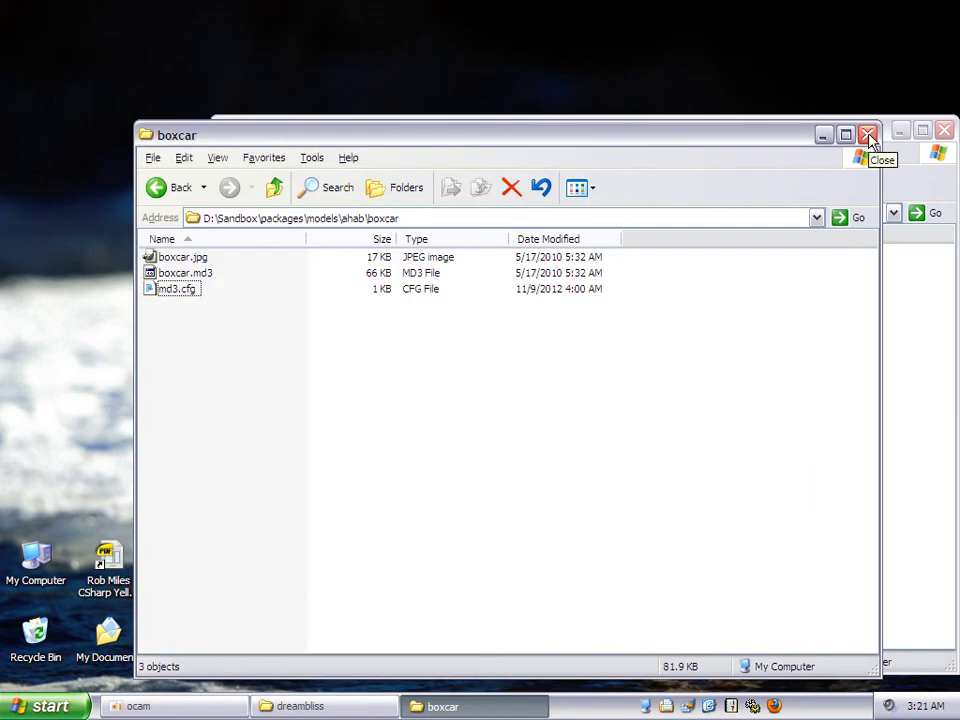
{"action": "left_click", "coordinate": [867, 135]}
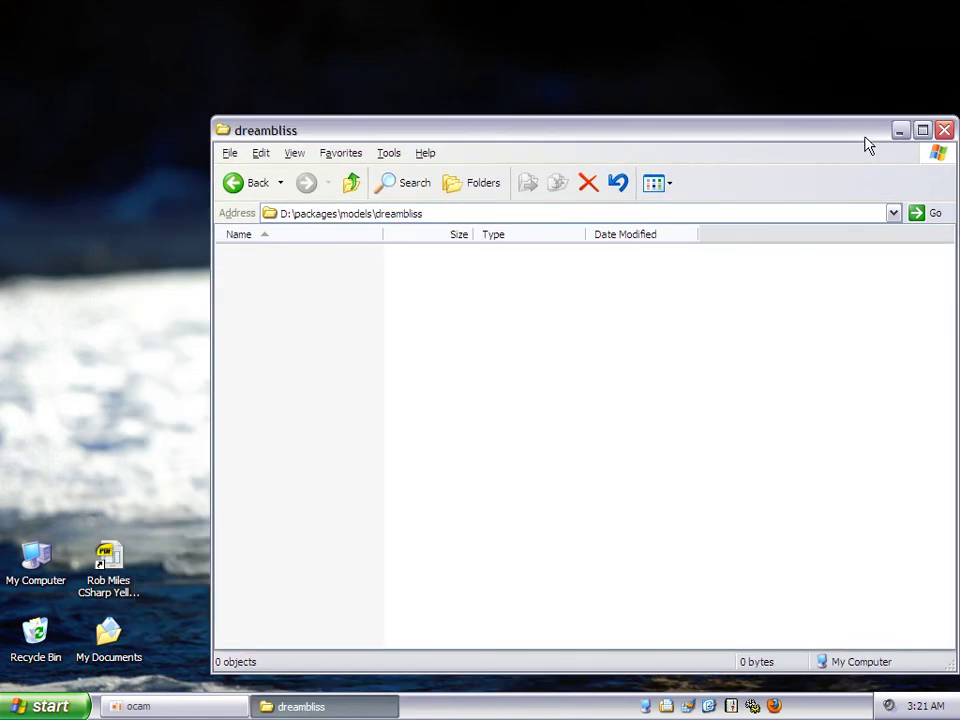
Go up from the dreambliss folder to the root of the D: drive and find the packages folder
{"action": "left_click", "coordinate": [349, 186]}
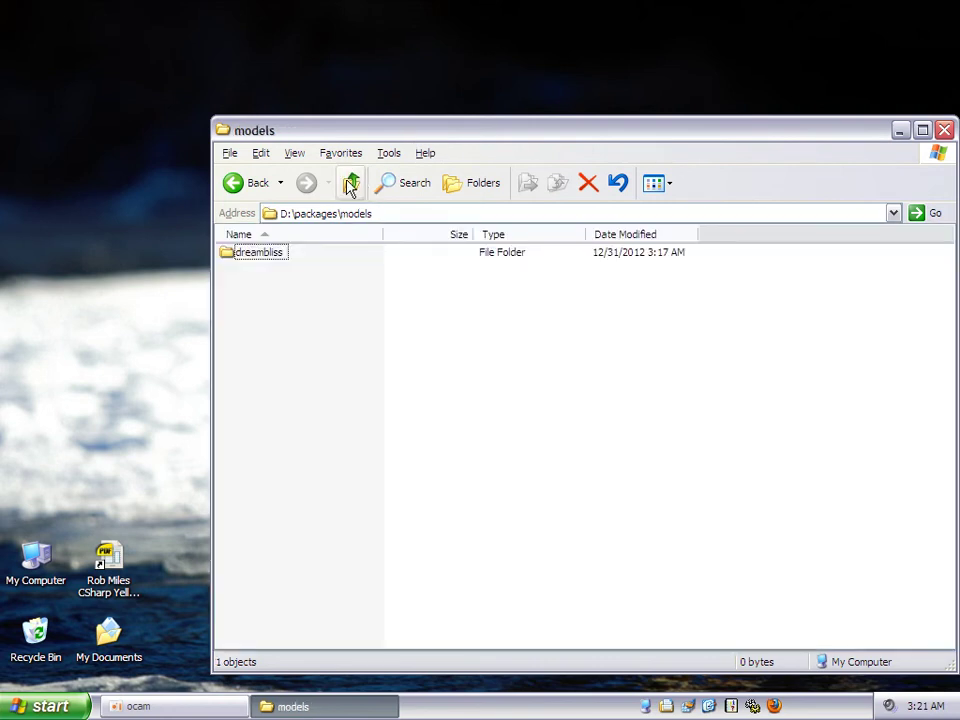
{"action": "left_click", "coordinate": [349, 186]}
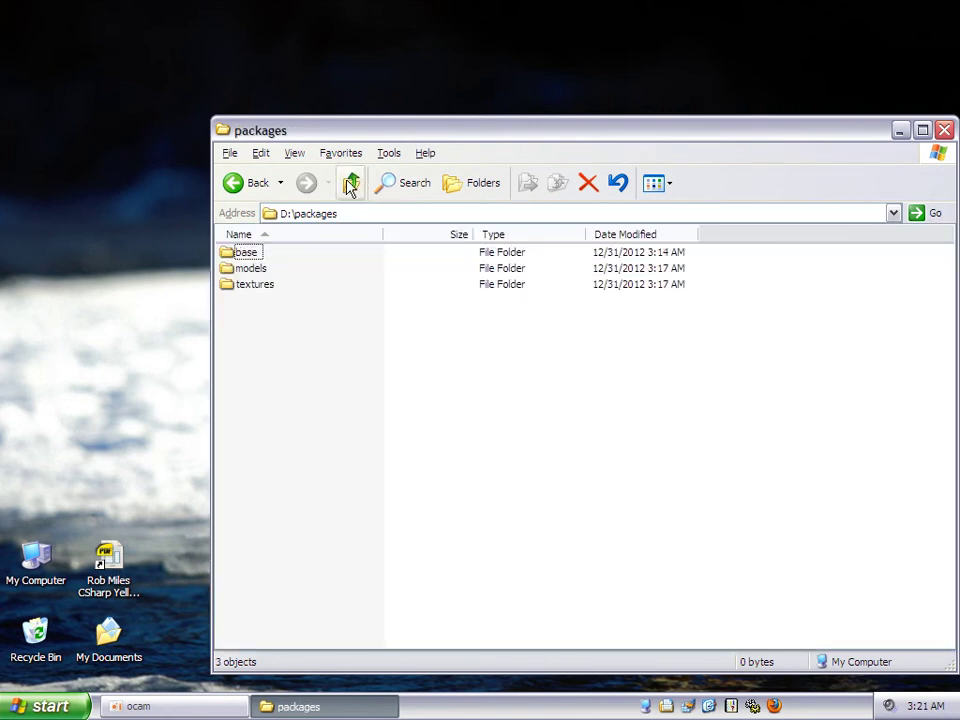
{"action": "left_click", "coordinate": [349, 186]}
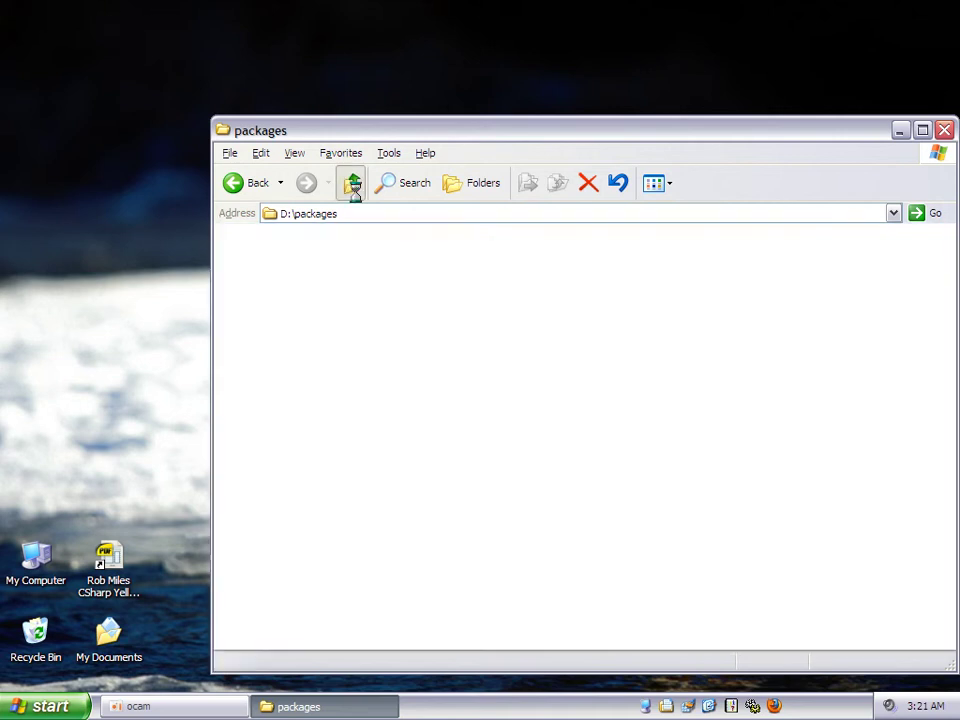
{"action": "left_click_drag", "start_coordinate": [949, 264], "coordinate": [945, 208]}
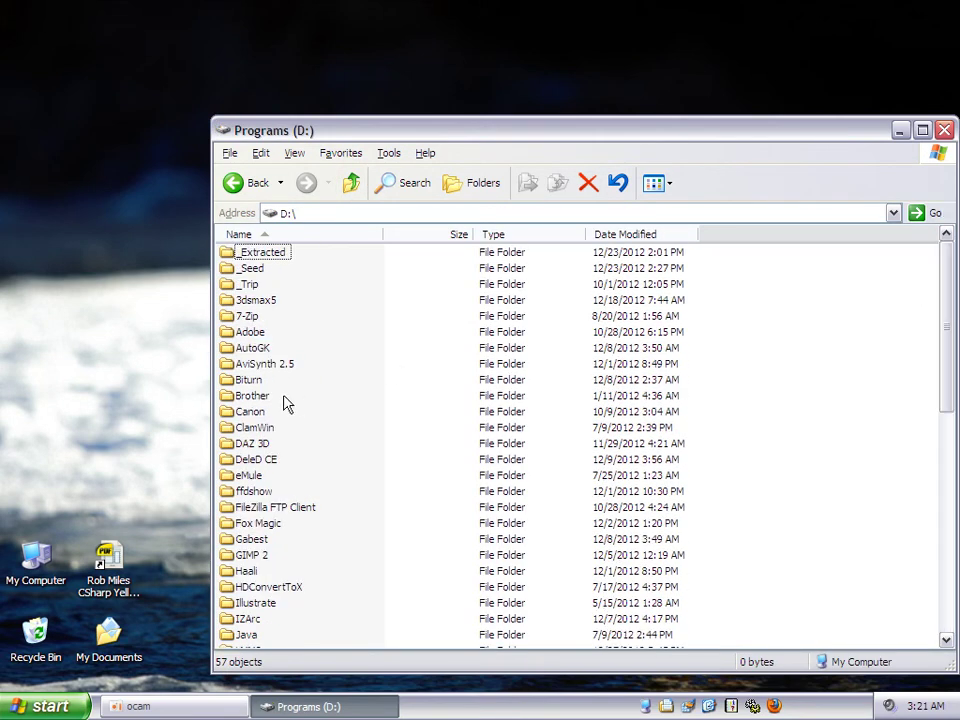
{"action": "scroll", "coordinate": [270, 379], "scroll_direction": "down", "scroll_amount": 6}
{"action": "scroll", "coordinate": [268, 380], "scroll_direction": "down", "scroll_amount": 1}
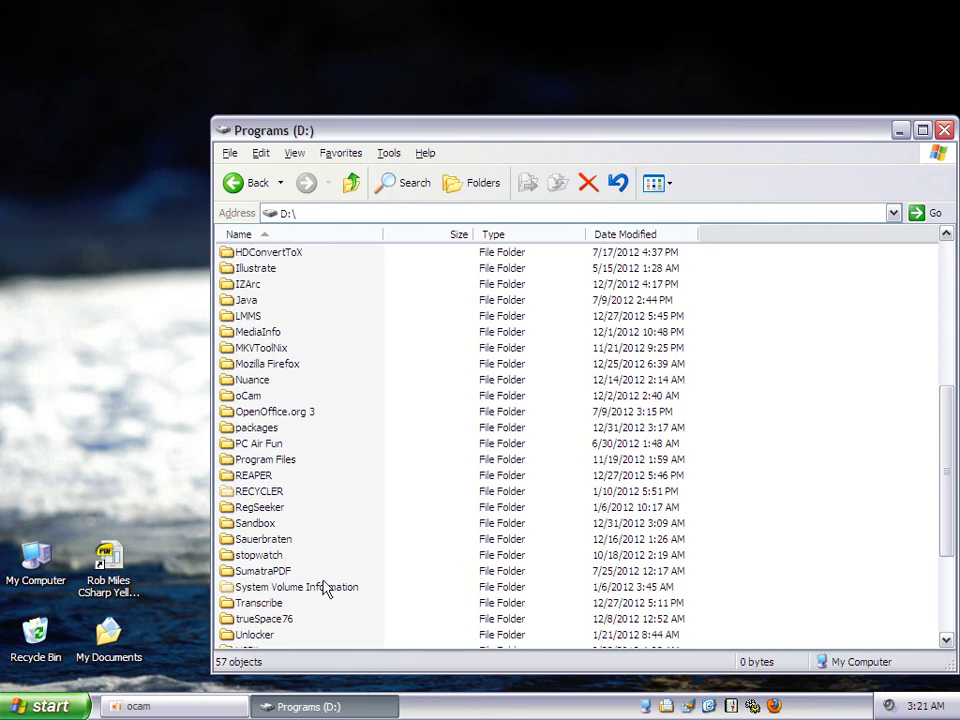
{"action": "left_click", "coordinate": [268, 443]}
{"action": "double_click", "coordinate": [268, 443]}
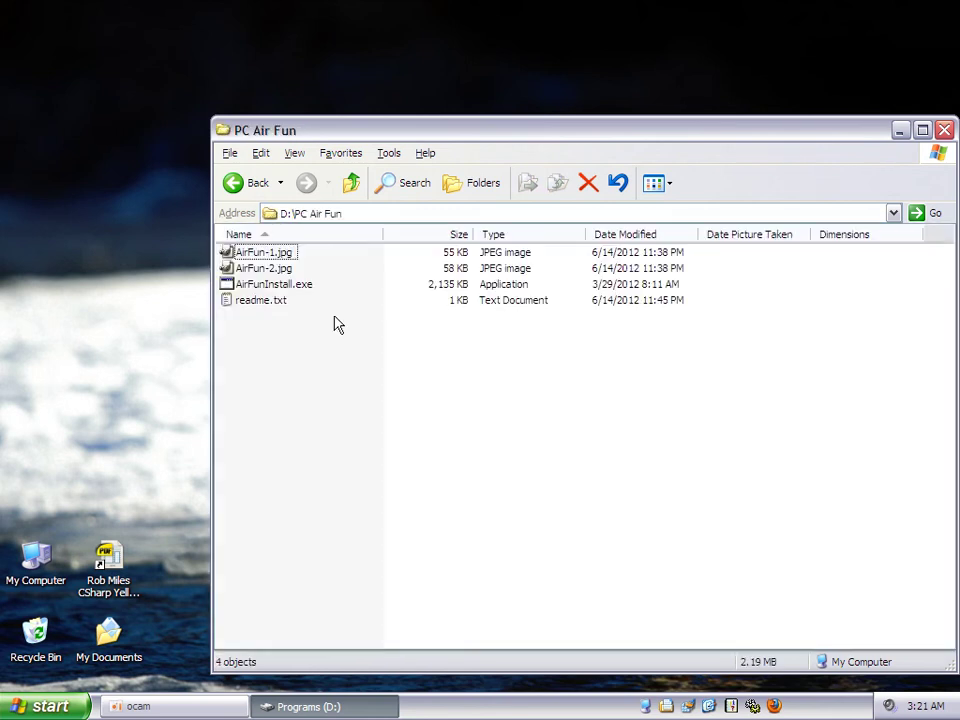
{"action": "left_click", "coordinate": [350, 183]}
Open the packages folder on the D: drive to review its base, models and textures folders
{"action": "scroll", "coordinate": [330, 440], "scroll_direction": "down", "scroll_amount": 5}
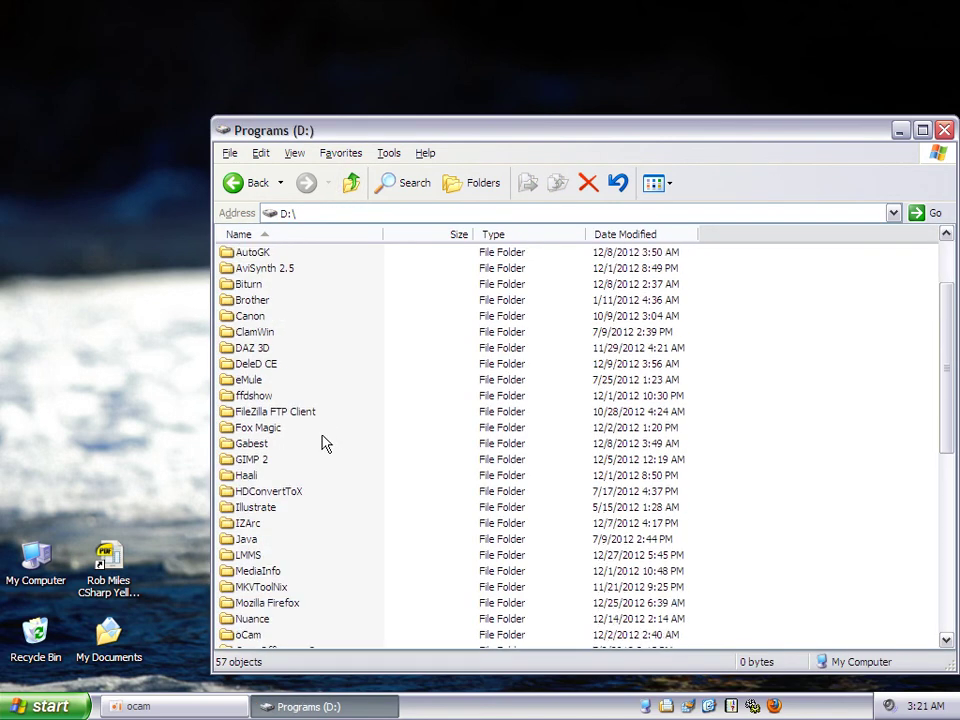
{"action": "left_click", "coordinate": [262, 521]}
{"action": "double_click", "coordinate": [262, 521]}
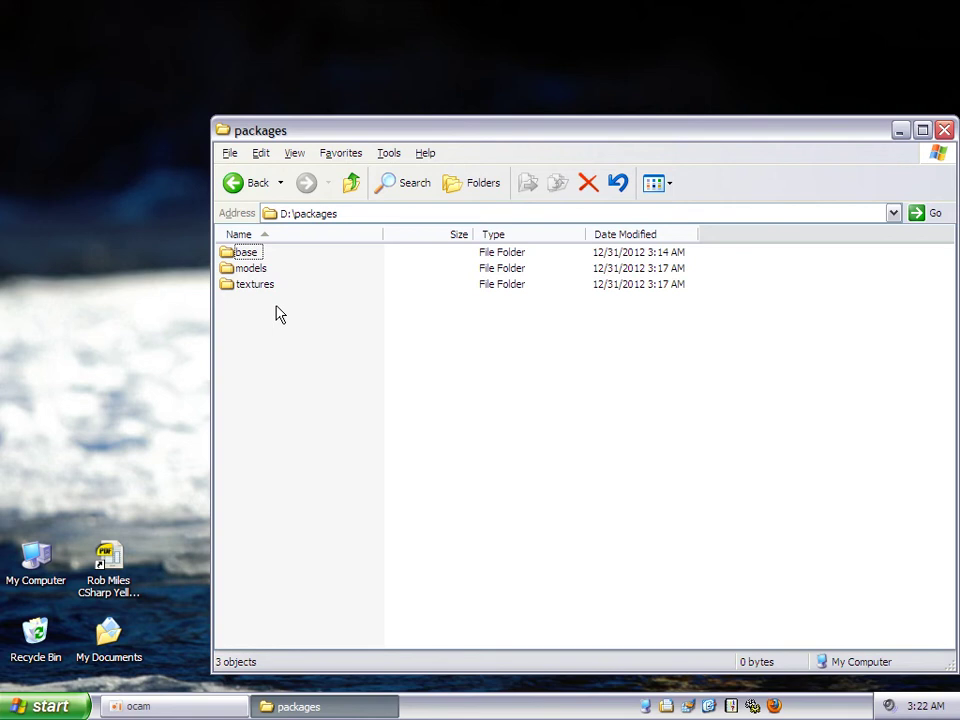
Return to the D: drive root and start adding the packages folder to an archive file with IZArc
{"action": "left_click", "coordinate": [352, 183]}
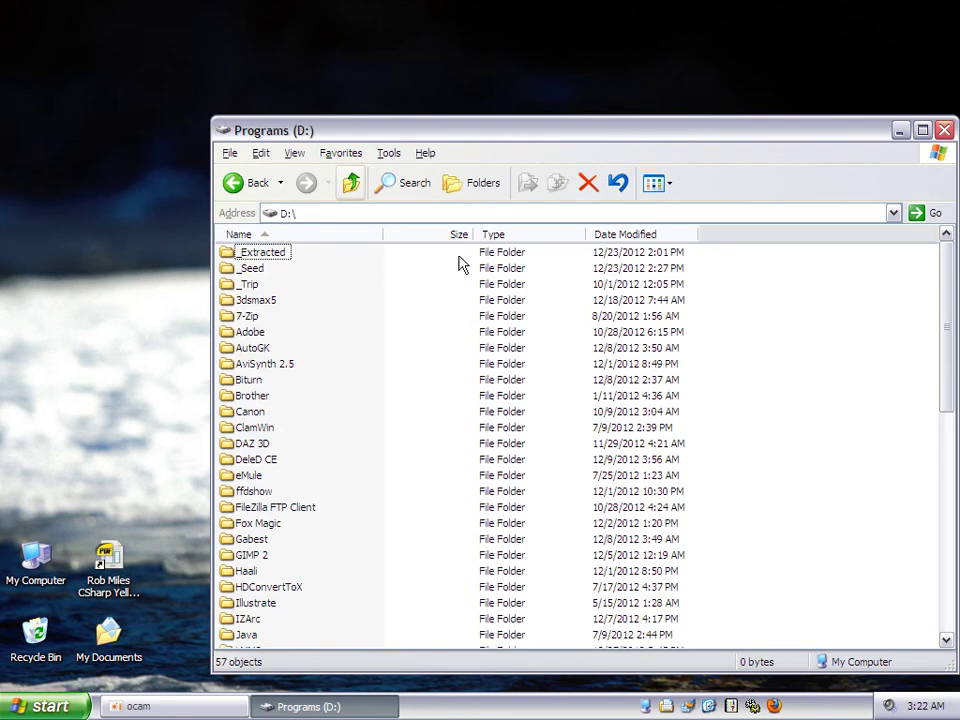
{"action": "left_click_drag", "start_coordinate": [951, 403], "coordinate": [934, 476]}
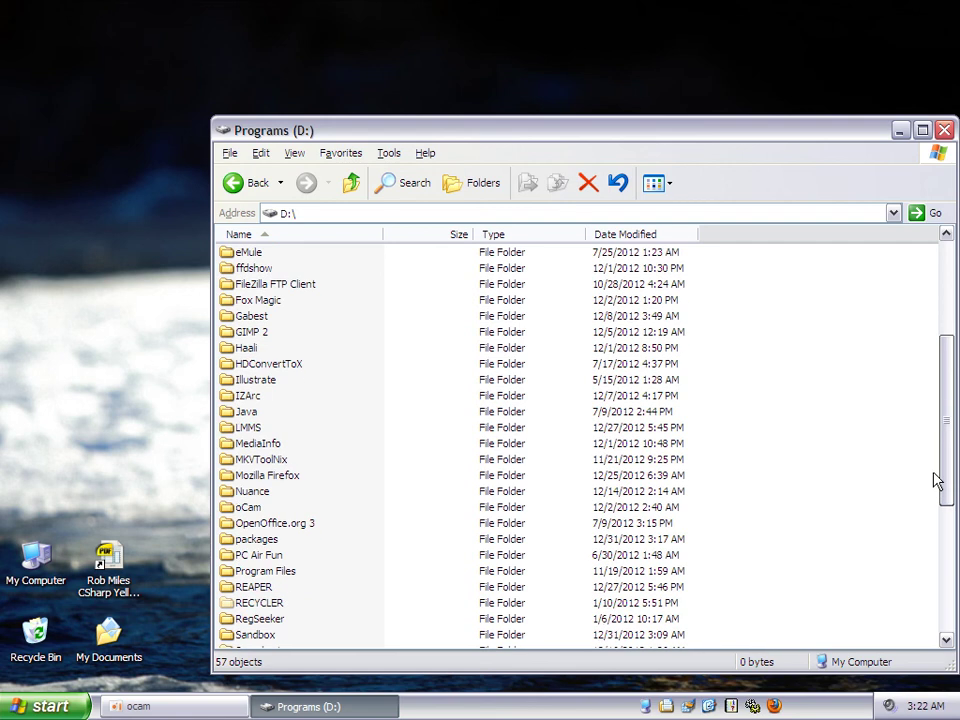
{"action": "left_click", "coordinate": [240, 540]}
{"action": "right_click", "coordinate": [240, 540]}
{"action": "mouse_move", "coordinate": [380, 390]}
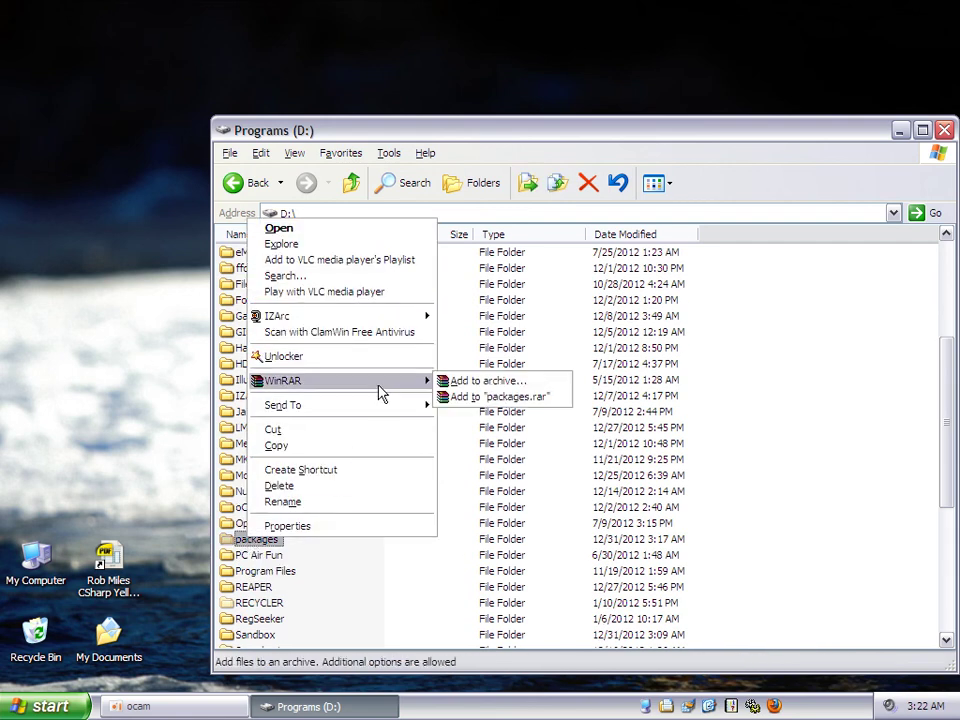
{"action": "mouse_move", "coordinate": [407, 321]}
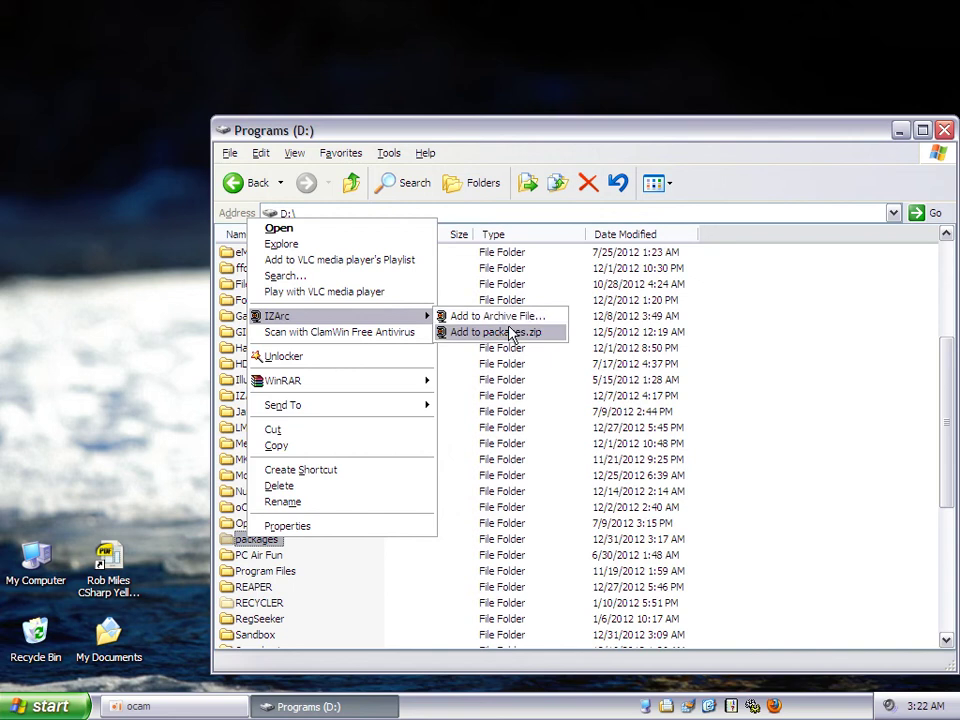
{"action": "left_click", "coordinate": [470, 316]}
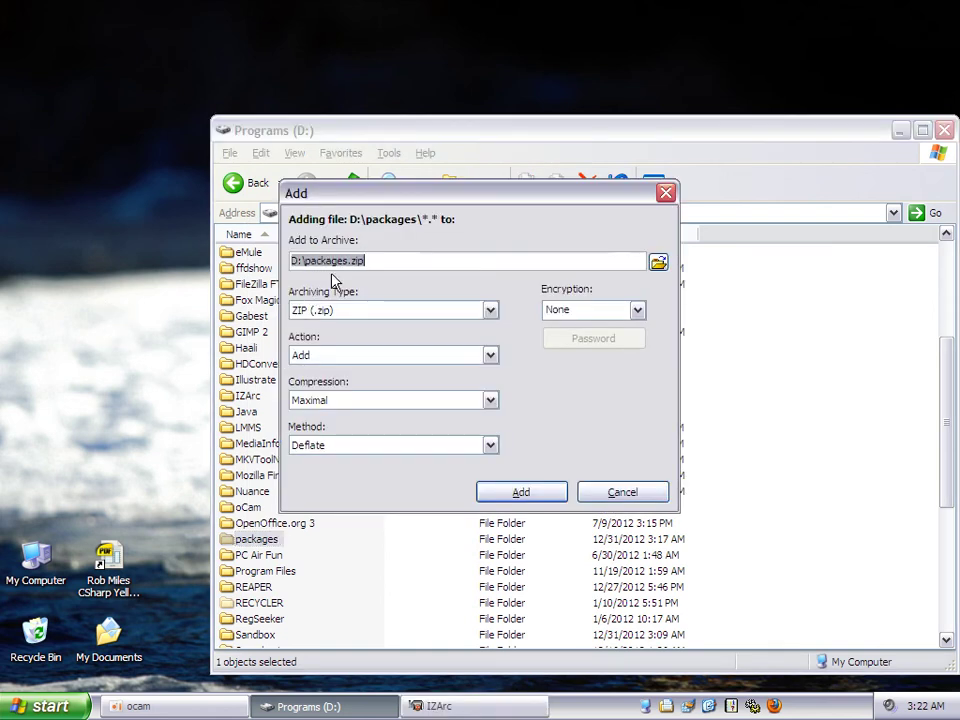
Name the archive fancymap.zip and create it on the D: drive as a ZIP file
{"action": "left_click", "coordinate": [343, 261]}
{"action": "left_click_drag", "start_coordinate": [340, 262], "coordinate": [304, 262]}
{"action": "left_click", "coordinate": [336, 262]}
{"action": "left_click_drag", "start_coordinate": [343, 262], "coordinate": [309, 258]}
{"action": "type", "text": "fancymap"}
{"action": "left_click", "coordinate": [482, 494]}
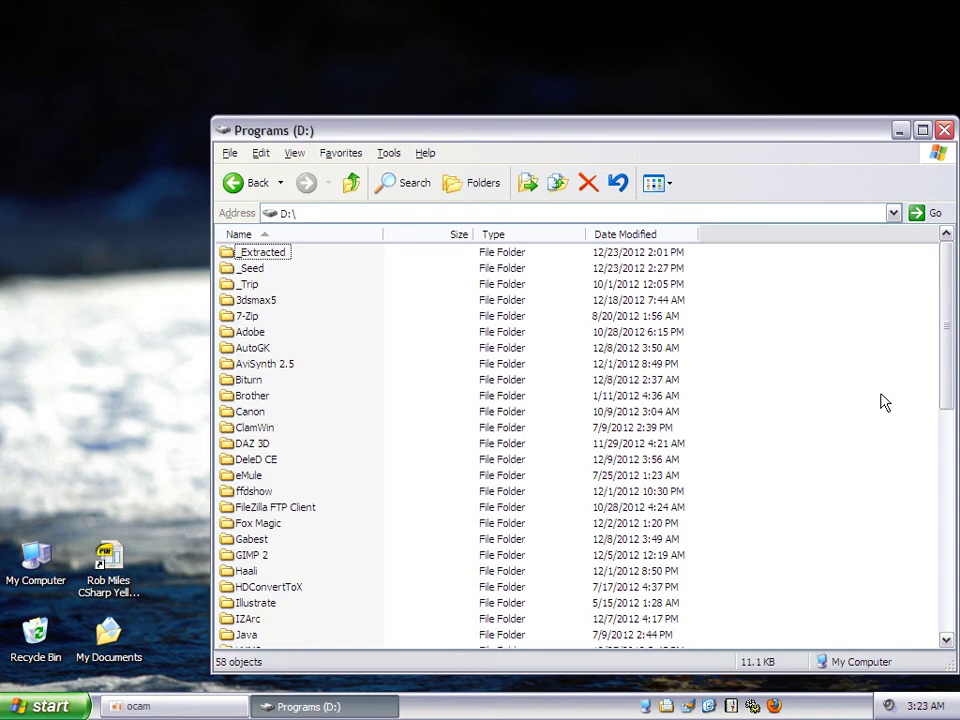
Check that fancymap.zip on the D: drive contains the packages folder, and close the archive viewer
{"action": "left_click_drag", "start_coordinate": [949, 371], "coordinate": [936, 581]}
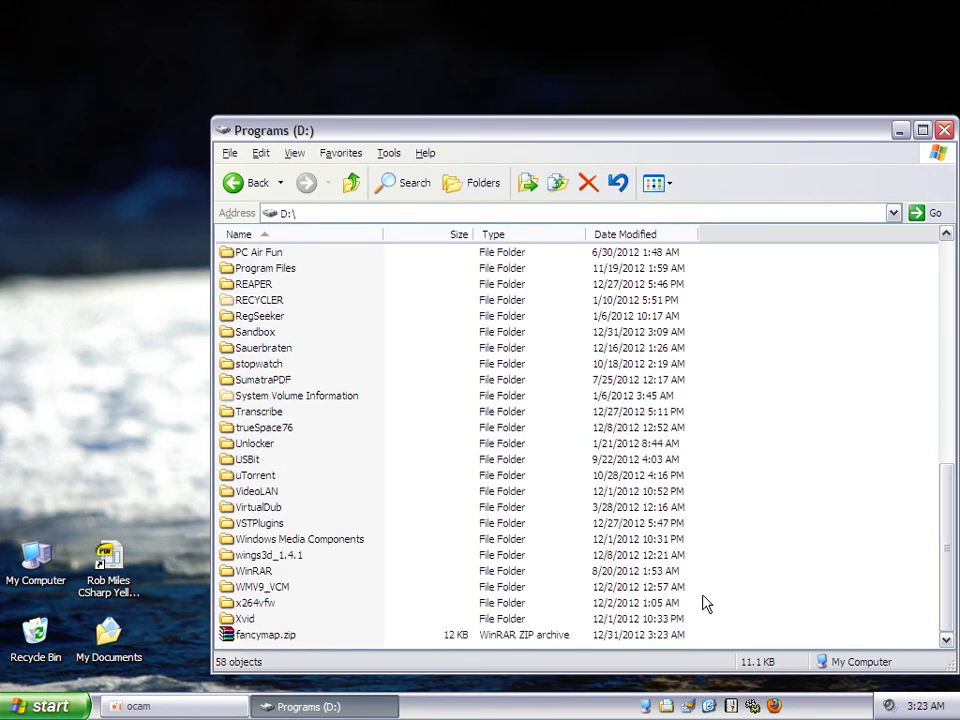
{"action": "double_click", "coordinate": [300, 637]}
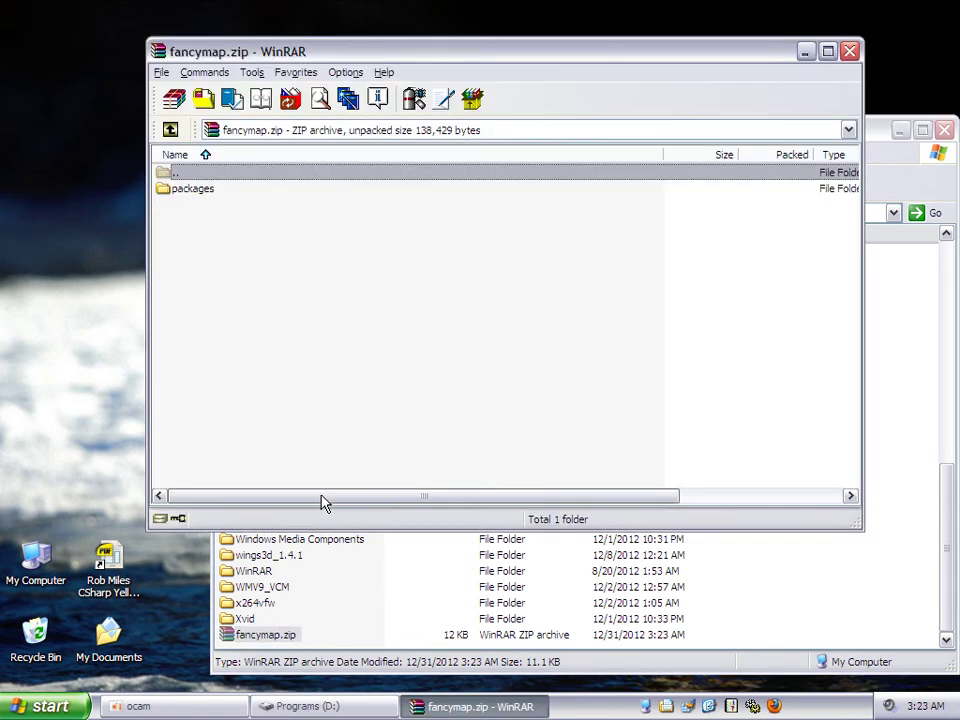
{"action": "double_click", "coordinate": [178, 174]}
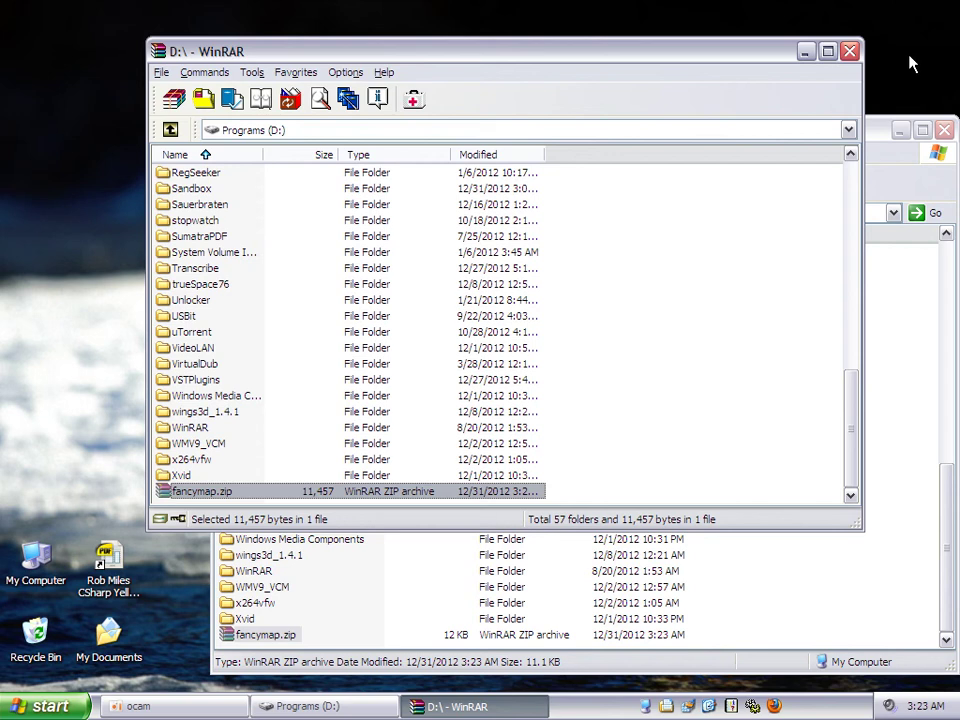
{"action": "left_click", "coordinate": [849, 51]}
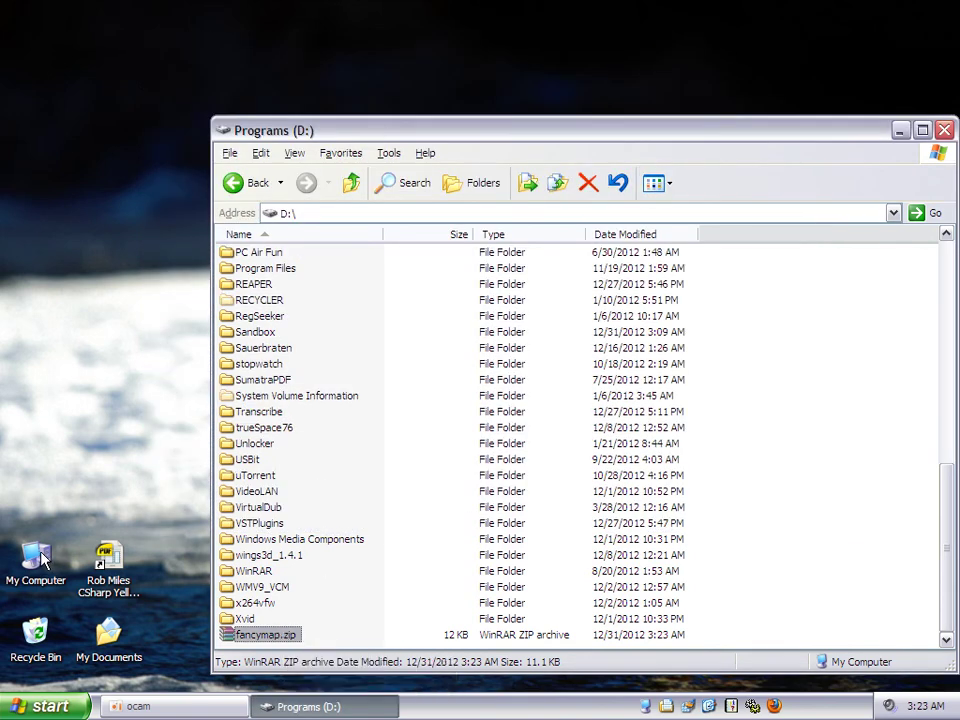
Delete fancymap.zip from the D: drive and confirm its removal
{"action": "right_click", "coordinate": [250, 638]}
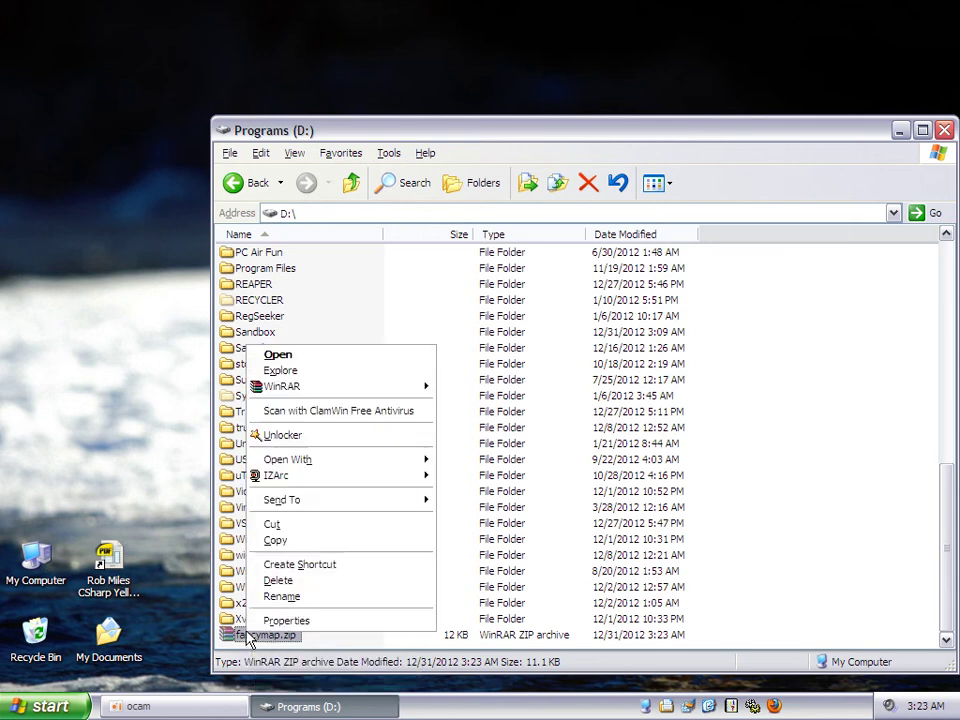
{"action": "left_click", "coordinate": [328, 581]}
{"action": "left_click", "coordinate": [557, 376]}
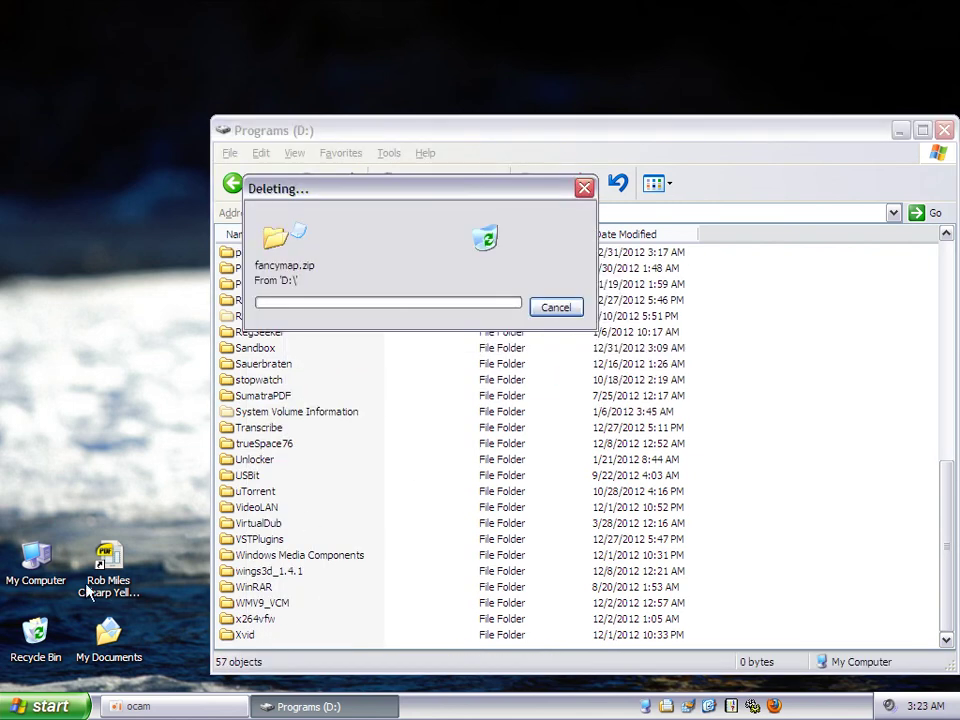
Open D:\Sandbox in a new window to review its my_stuff and packages folders, and close the open folder windows
{"action": "double_click", "coordinate": [50, 572]}
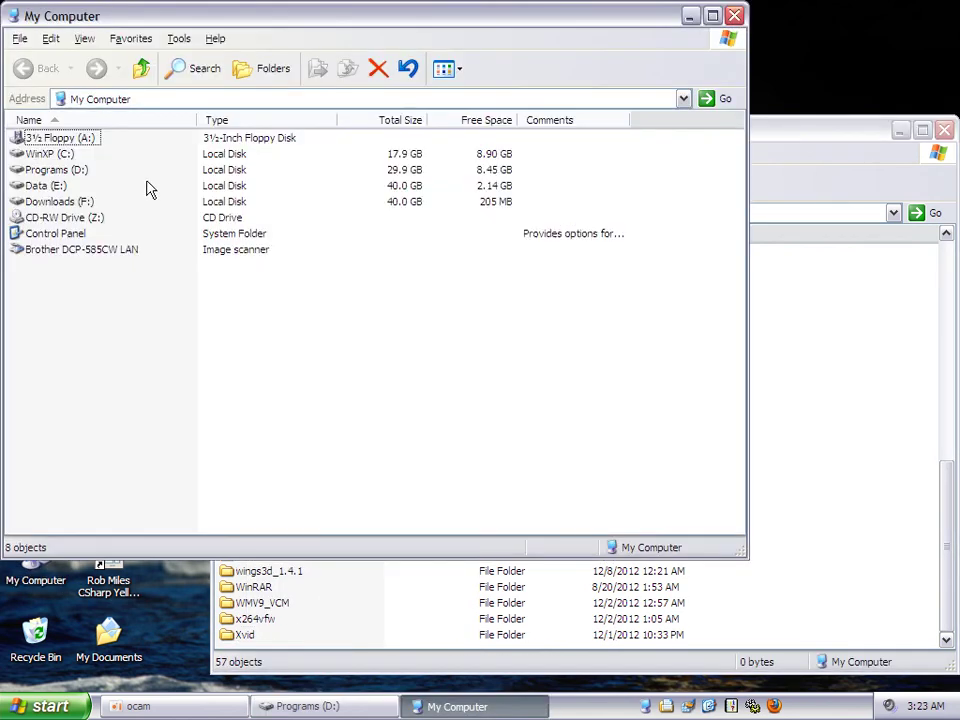
{"action": "double_click", "coordinate": [56, 169]}
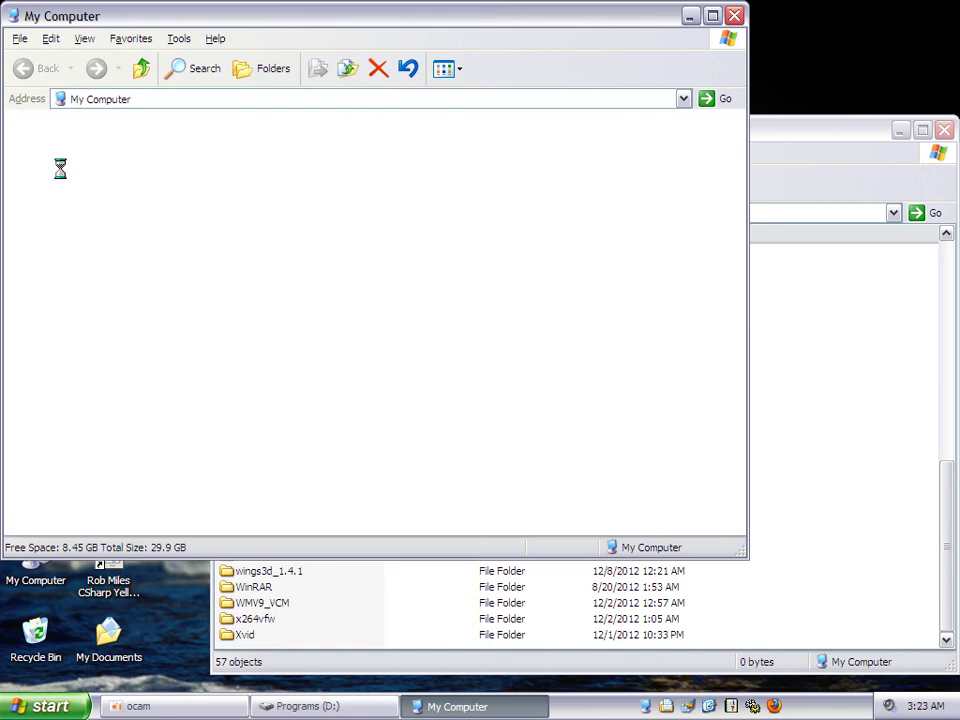
{"action": "left_click_drag", "start_coordinate": [733, 190], "coordinate": [750, 360]}
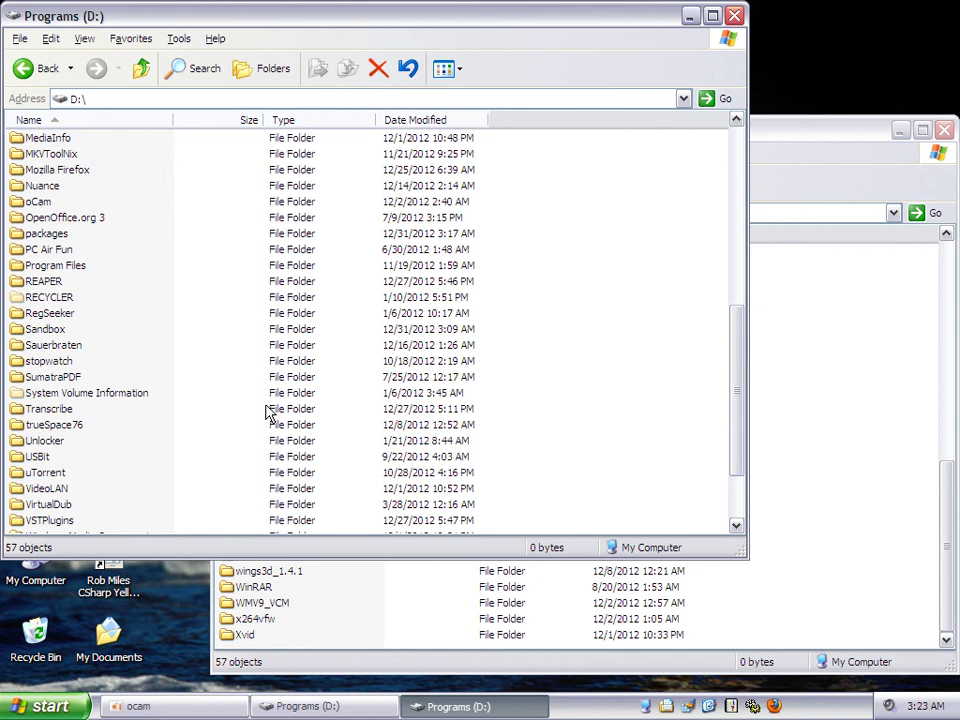
{"action": "double_click", "coordinate": [45, 331]}
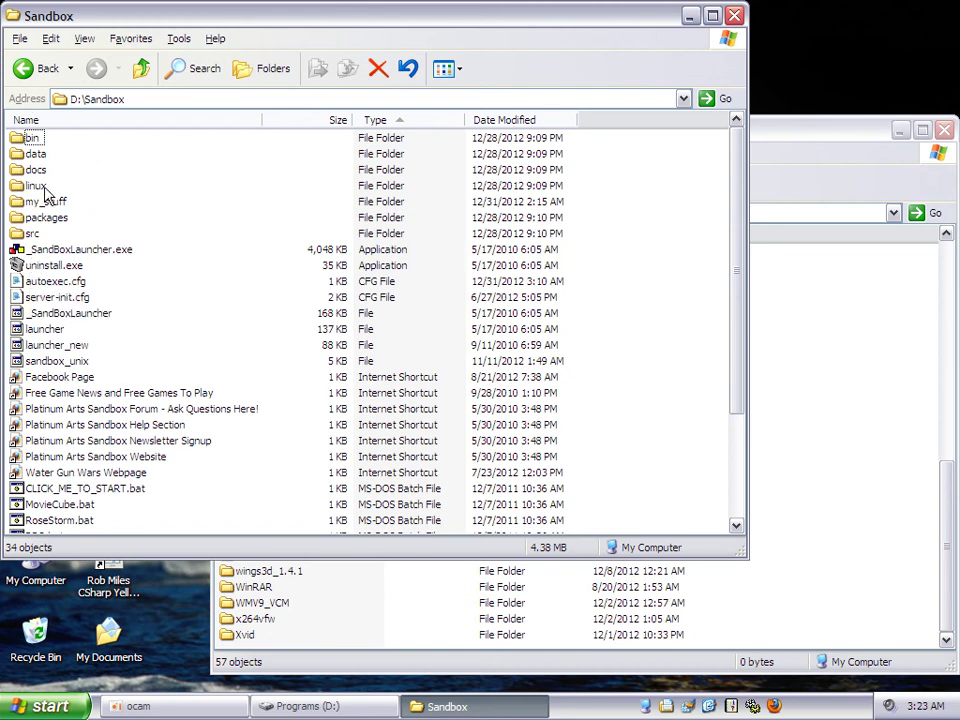
{"action": "mouse_move", "coordinate": [40, 272]}
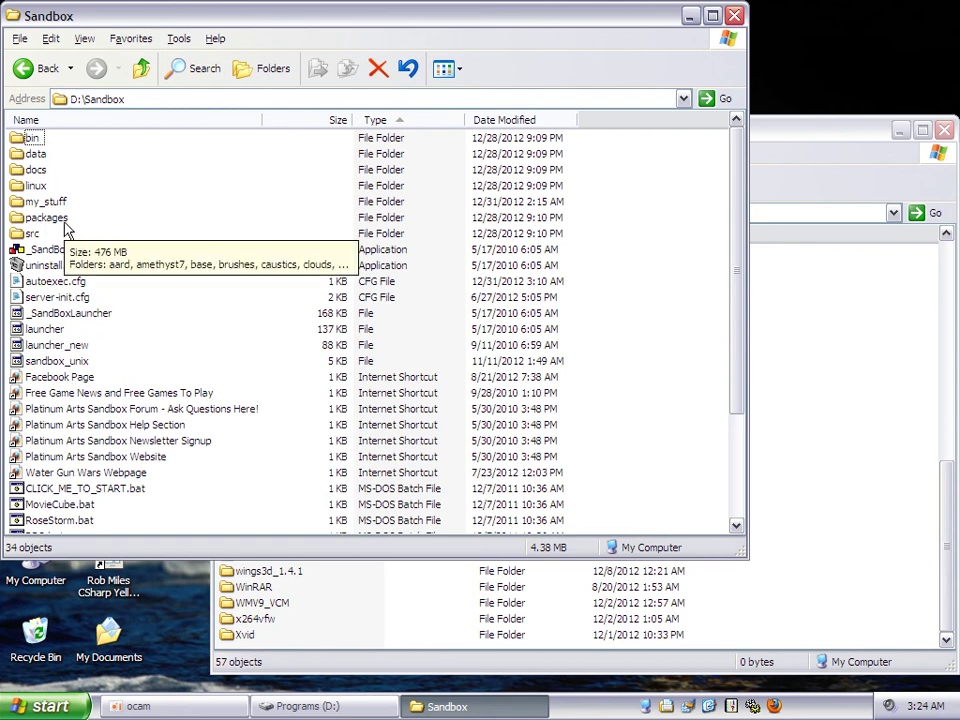
{"action": "mouse_move", "coordinate": [40, 208]}
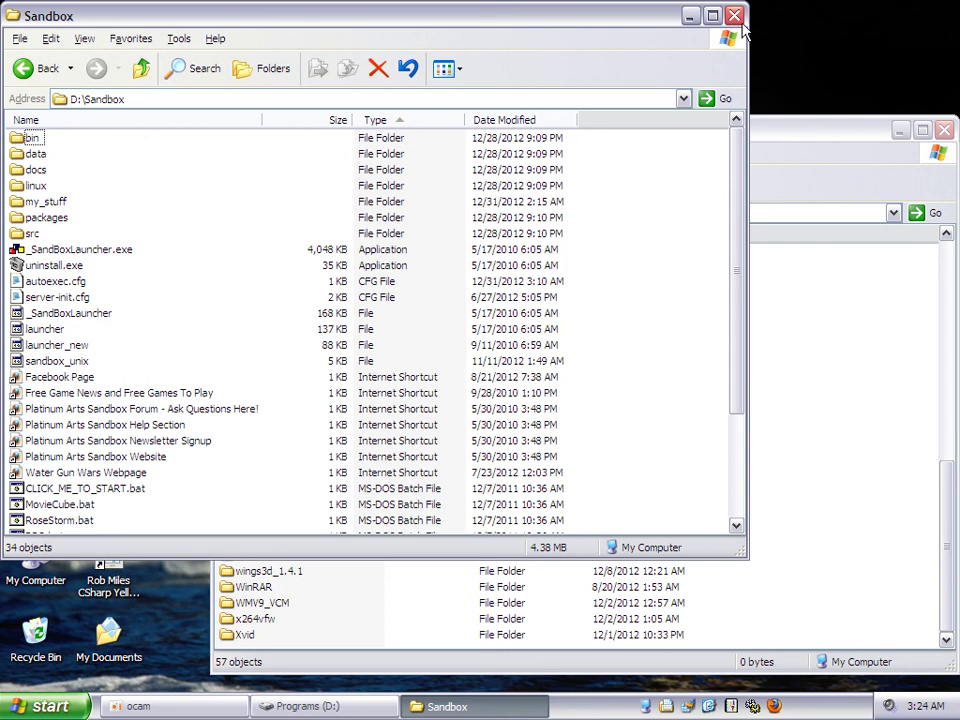
{"action": "left_click", "coordinate": [944, 131]}
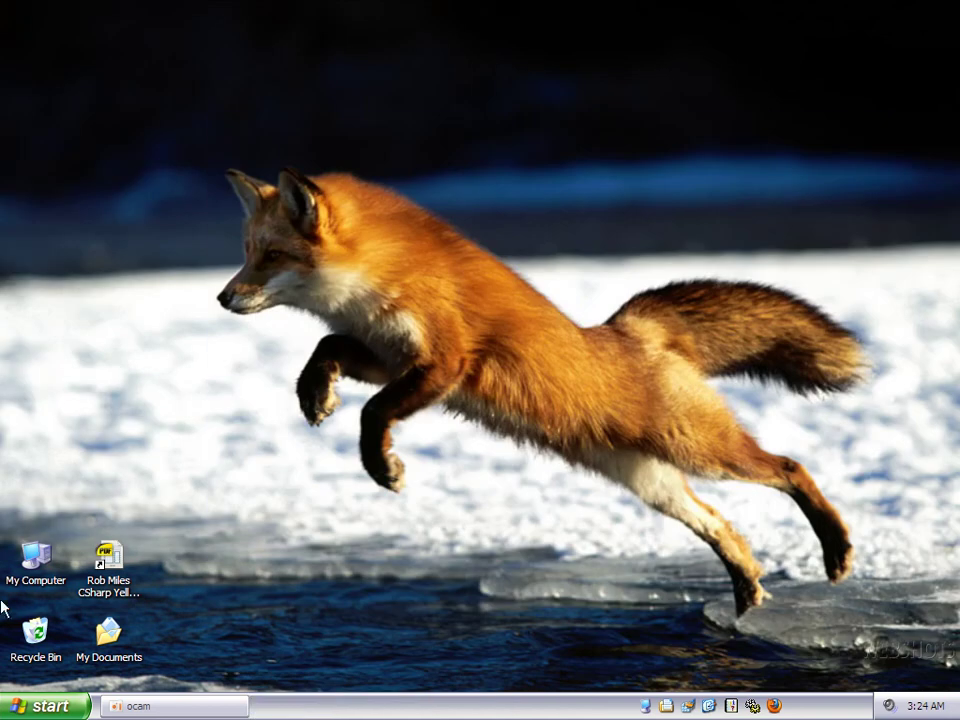
Launch Platinum Arts Sandbox with its CLICK_ME_TO_START shortcut
{"action": "left_click", "coordinate": [45, 706]}
{"action": "mouse_move", "coordinate": [166, 466]}
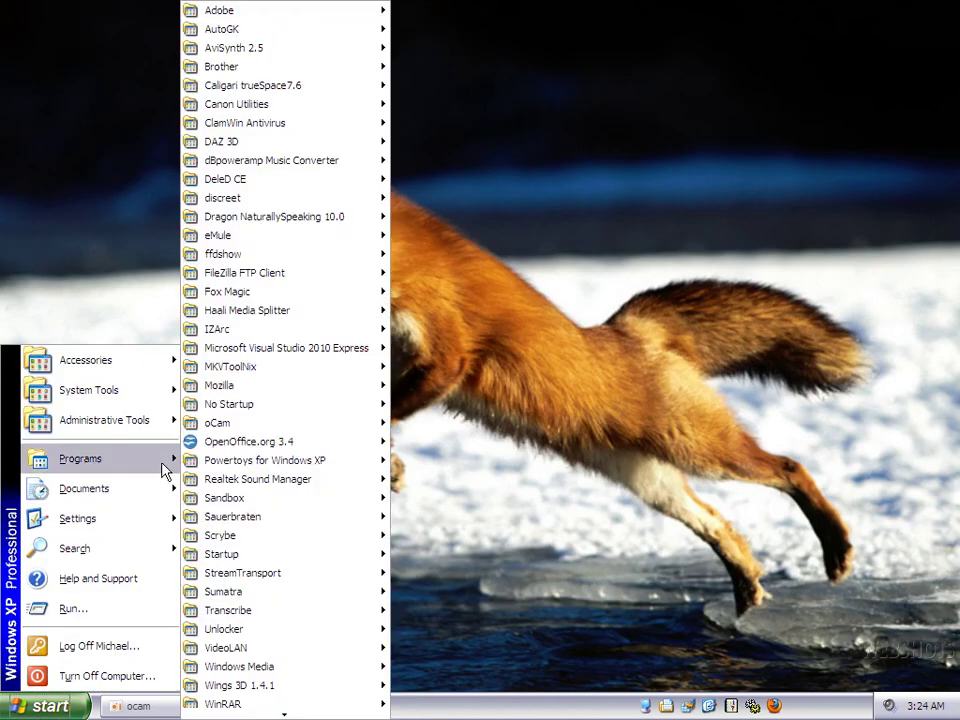
{"action": "mouse_move", "coordinate": [303, 500]}
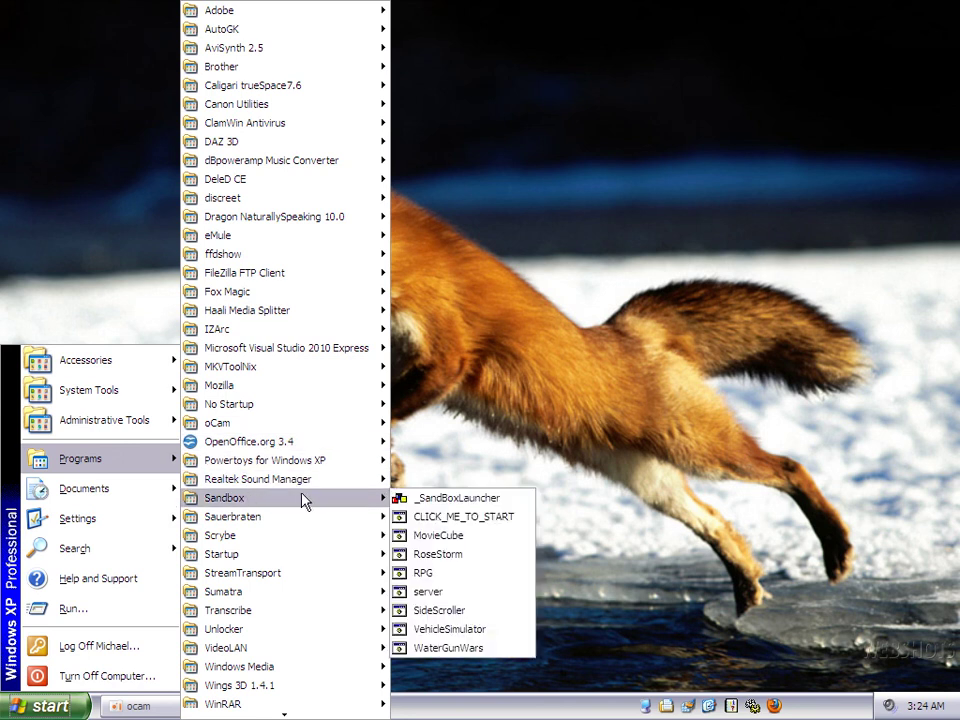
{"action": "left_click", "coordinate": [437, 516]}
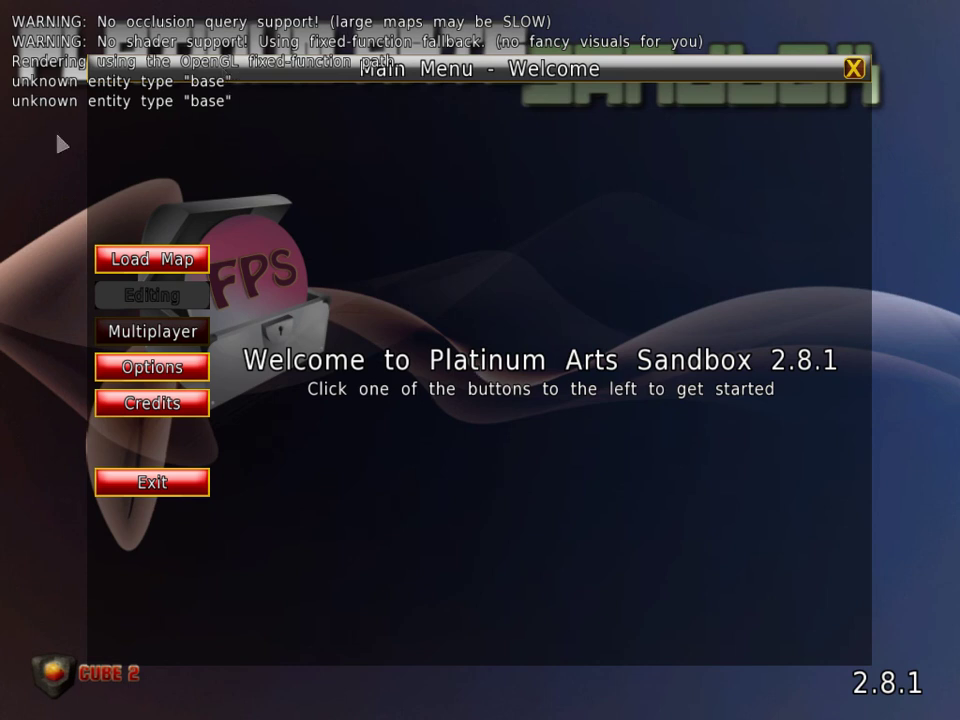
Browse the list of all loadable maps grouped by packages/base subfolder, including packages/base/dreambliss, and exit the game
{"action": "left_click", "coordinate": [190, 276]}
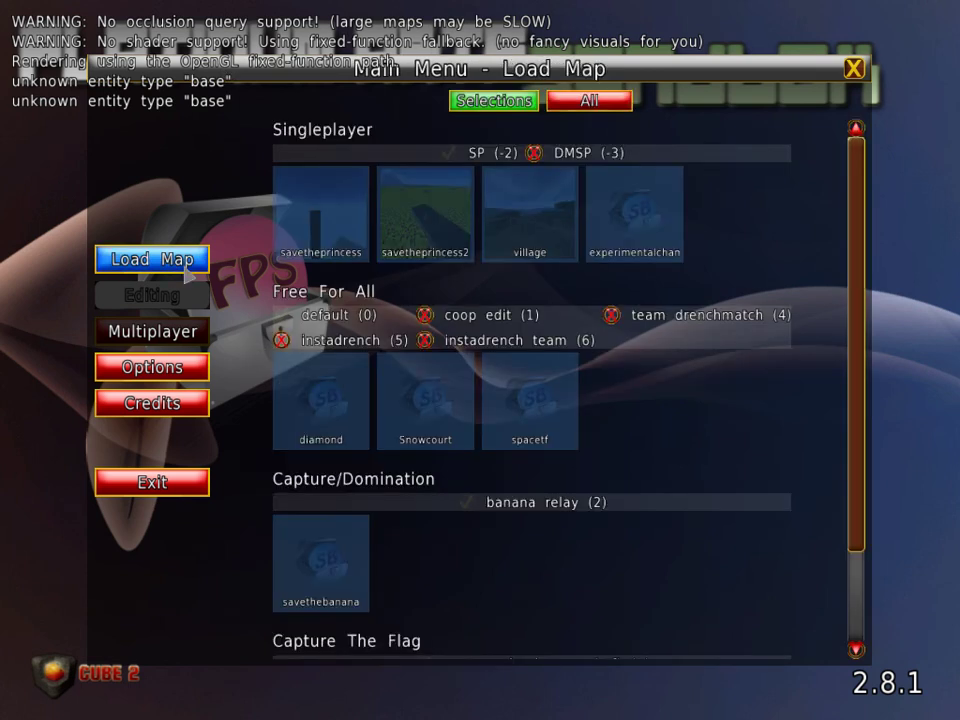
{"action": "left_click", "coordinate": [590, 100]}
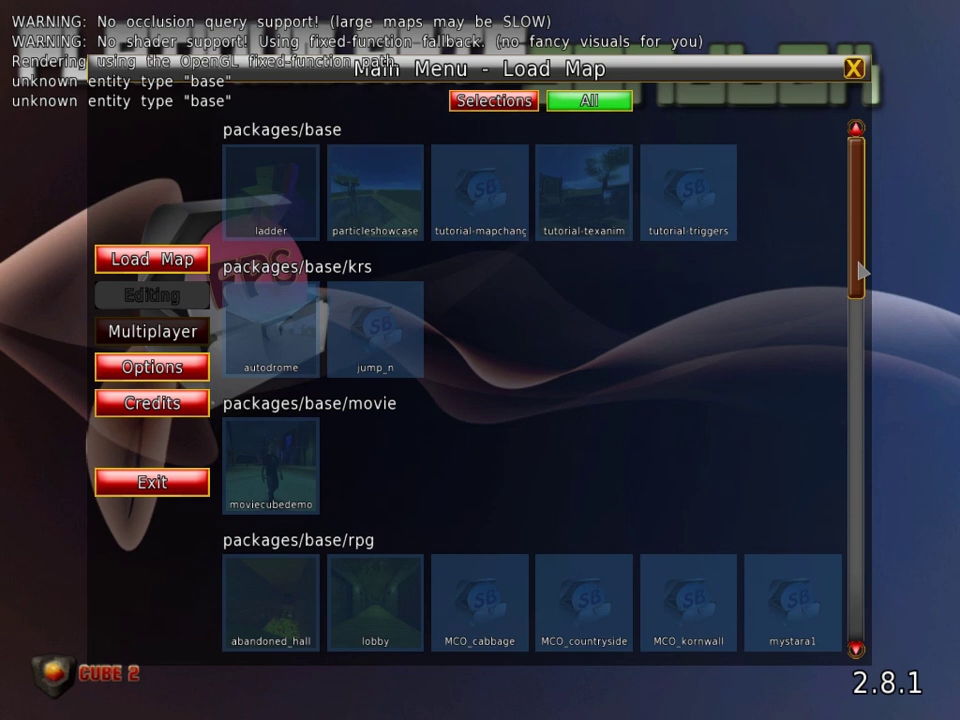
{"action": "scroll", "coordinate": [863, 271], "scroll_direction": "down", "scroll_amount": 1}
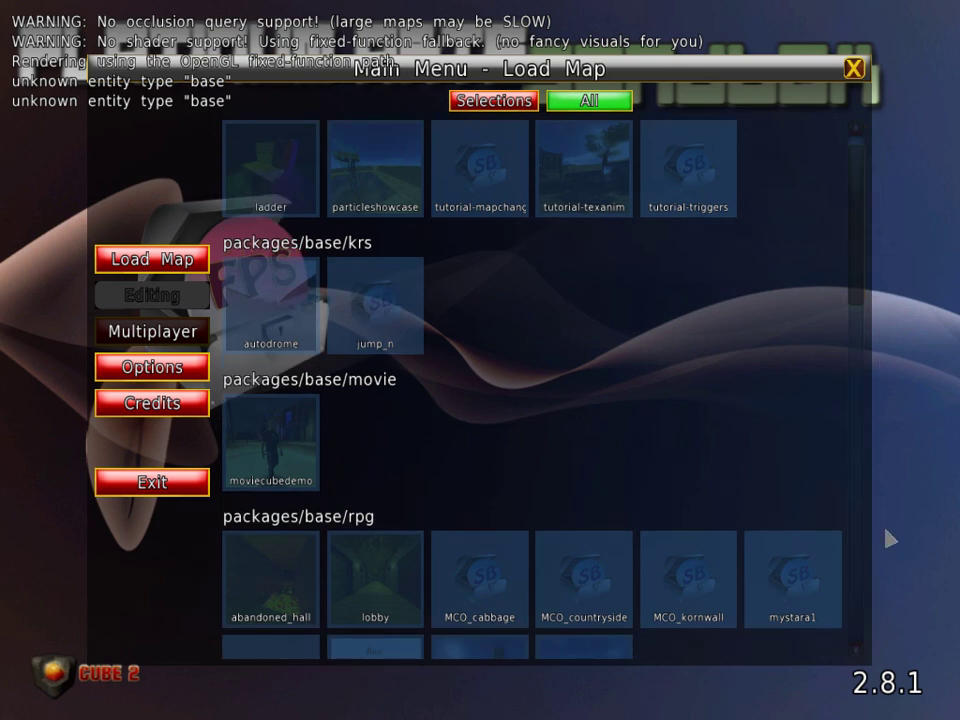
{"action": "left_click", "coordinate": [856, 615]}
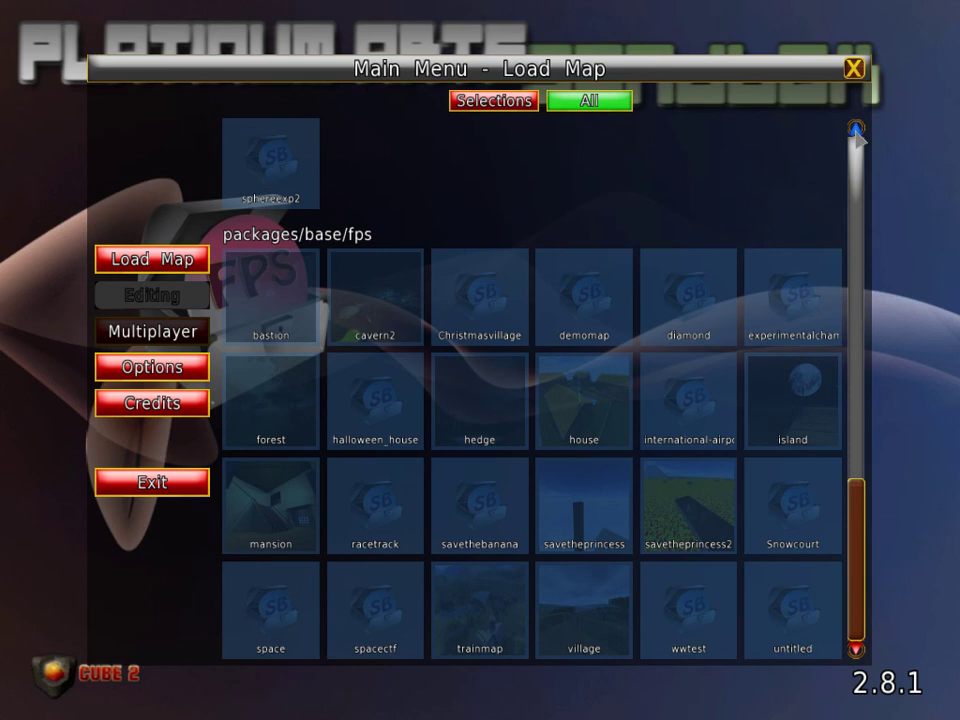
{"action": "left_click", "coordinate": [856, 130]}
{"action": "left_click", "coordinate": [857, 130]}
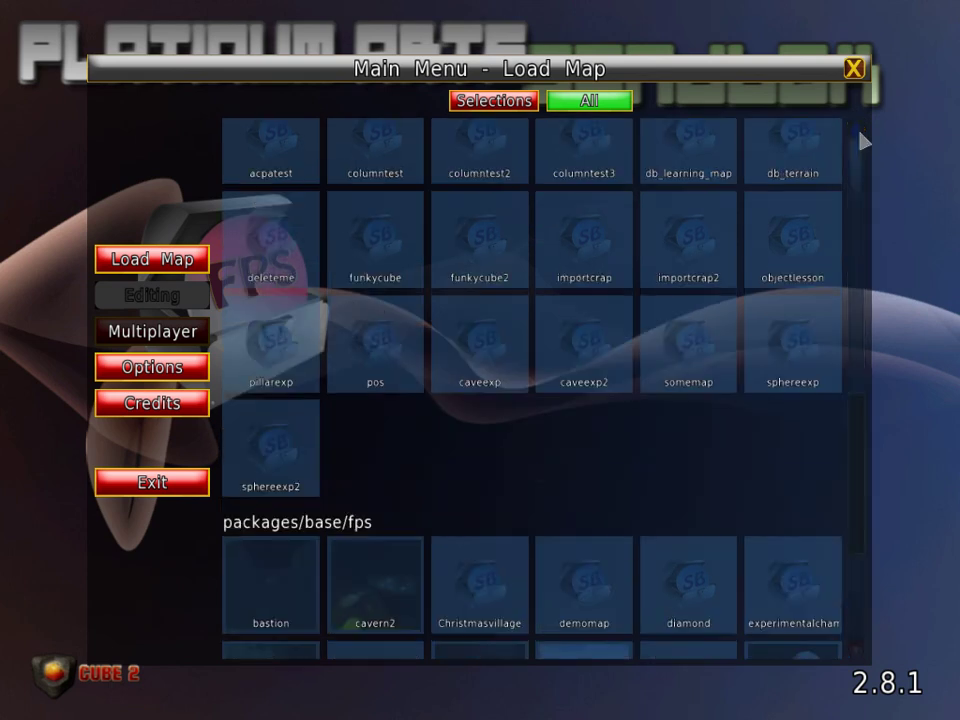
{"action": "scroll", "coordinate": [644, 96], "scroll_direction": "up", "scroll_amount": 1}
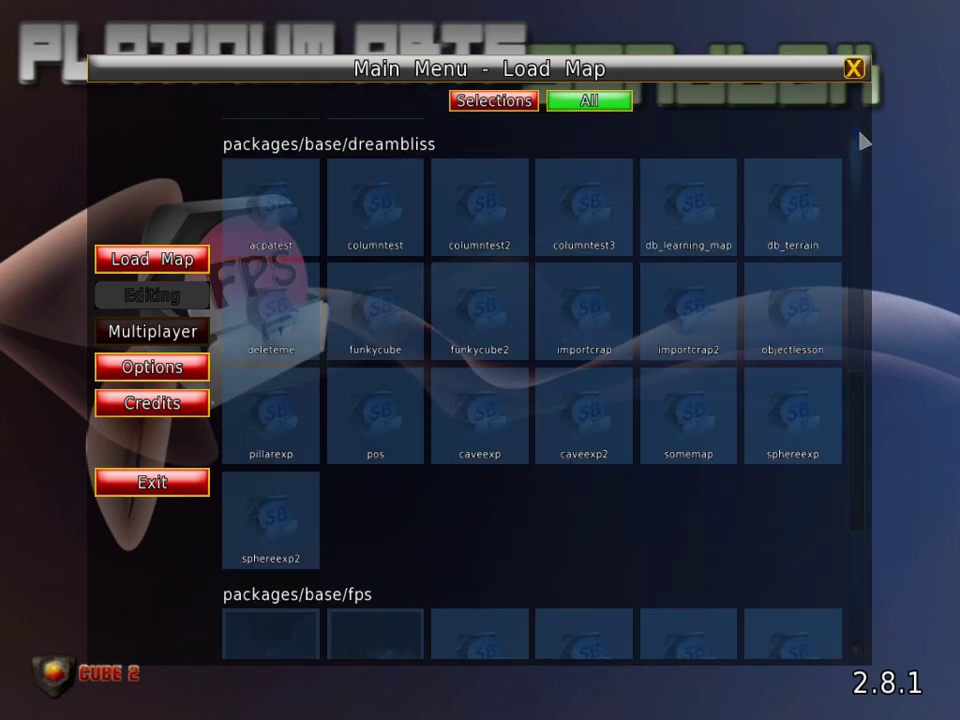
{"action": "left_click", "coordinate": [857, 130]}
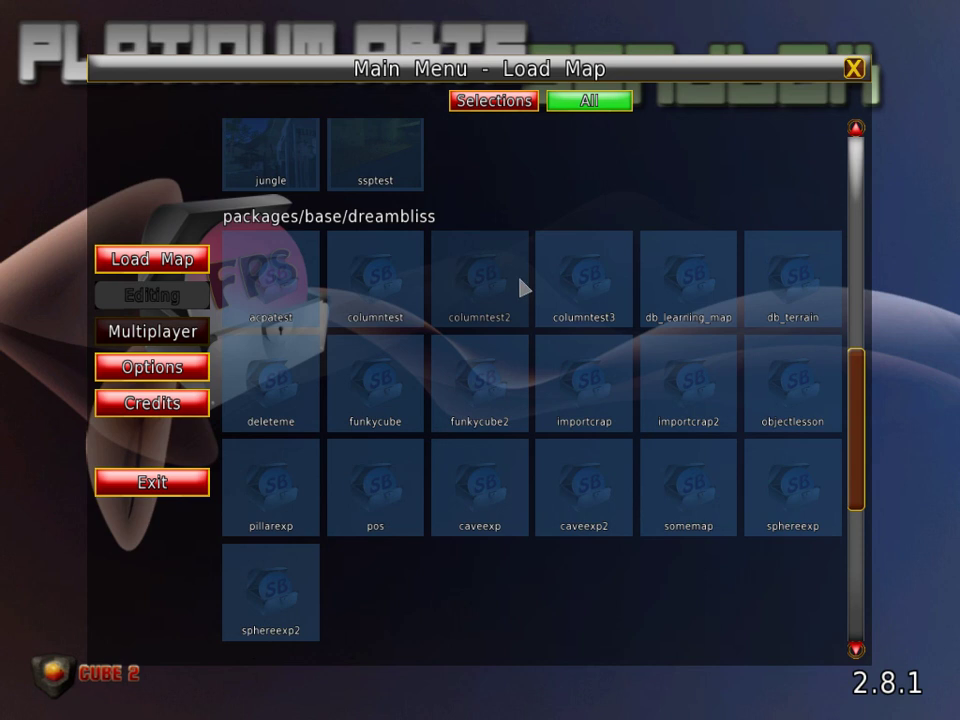
{"action": "key", "text": "Escape"}
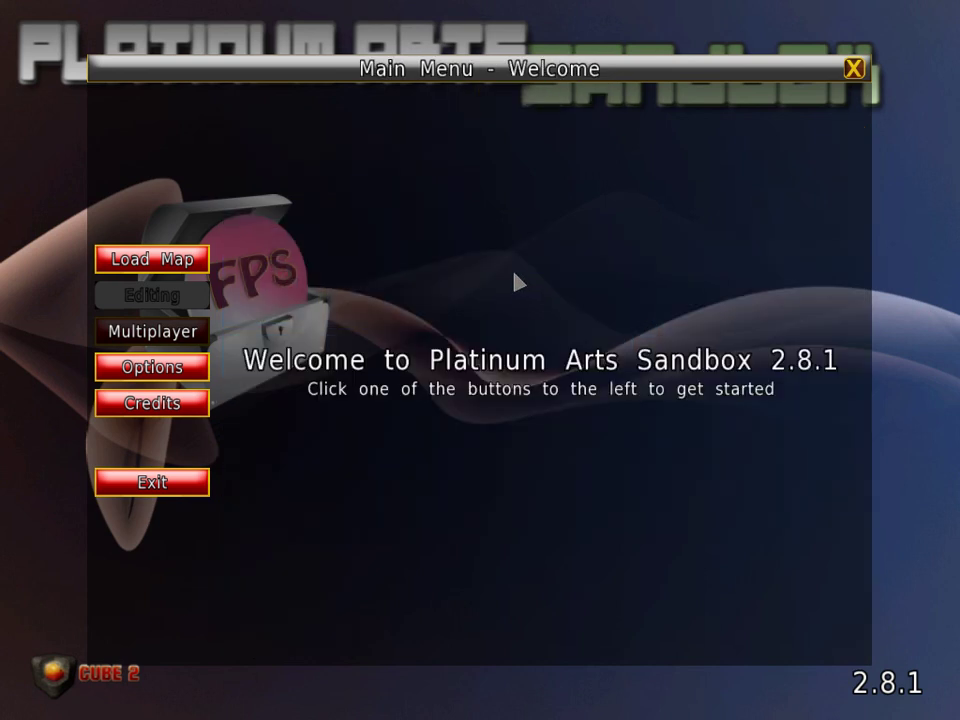
{"action": "left_click", "coordinate": [176, 494]}
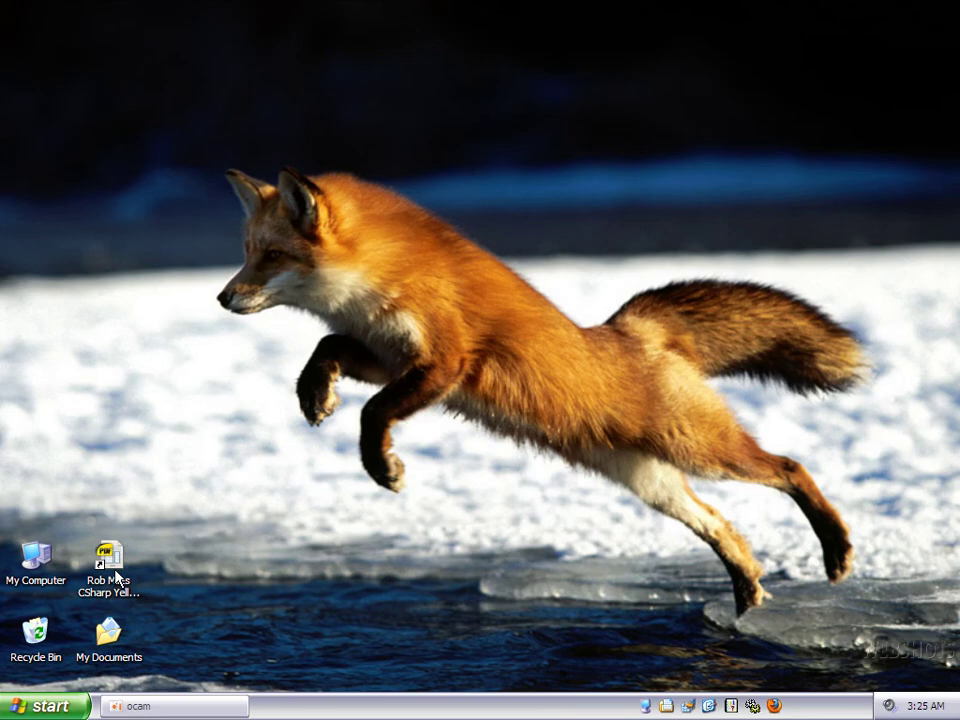